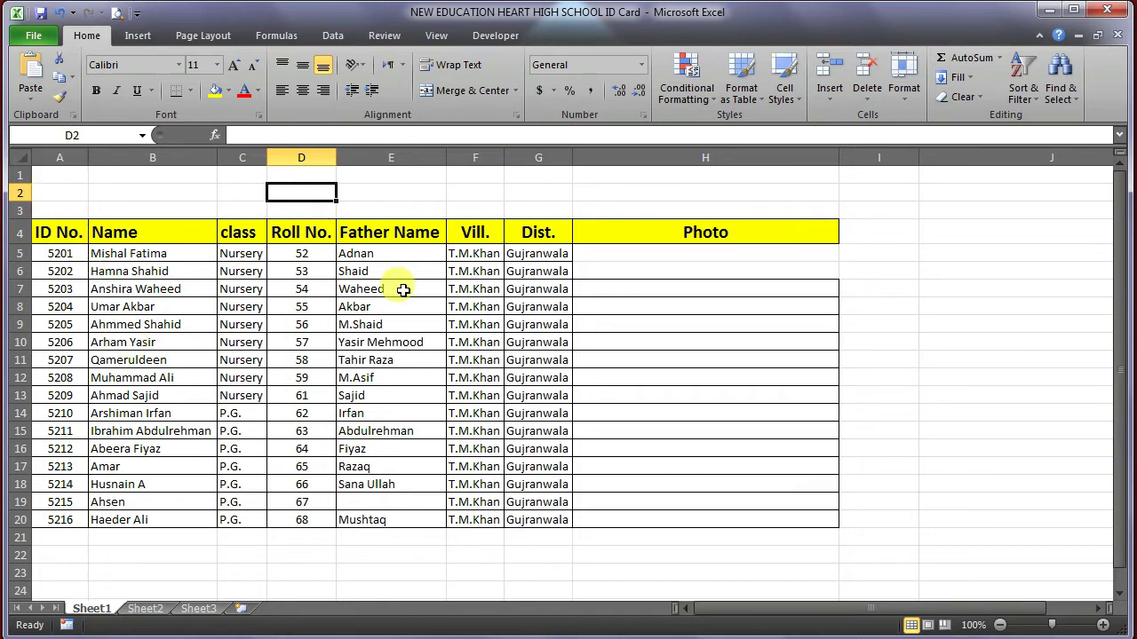
Select the ID No., Name, class, Roll No., Father Name, Vill. and district columns, then cell H5.
{"action": "left_click_drag", "start_coordinate": [78, 231], "coordinate": [57, 520]}
{"action": "left_click_drag", "start_coordinate": [156, 232], "coordinate": [153, 521]}
{"action": "left_click_drag", "start_coordinate": [252, 237], "coordinate": [254, 538]}
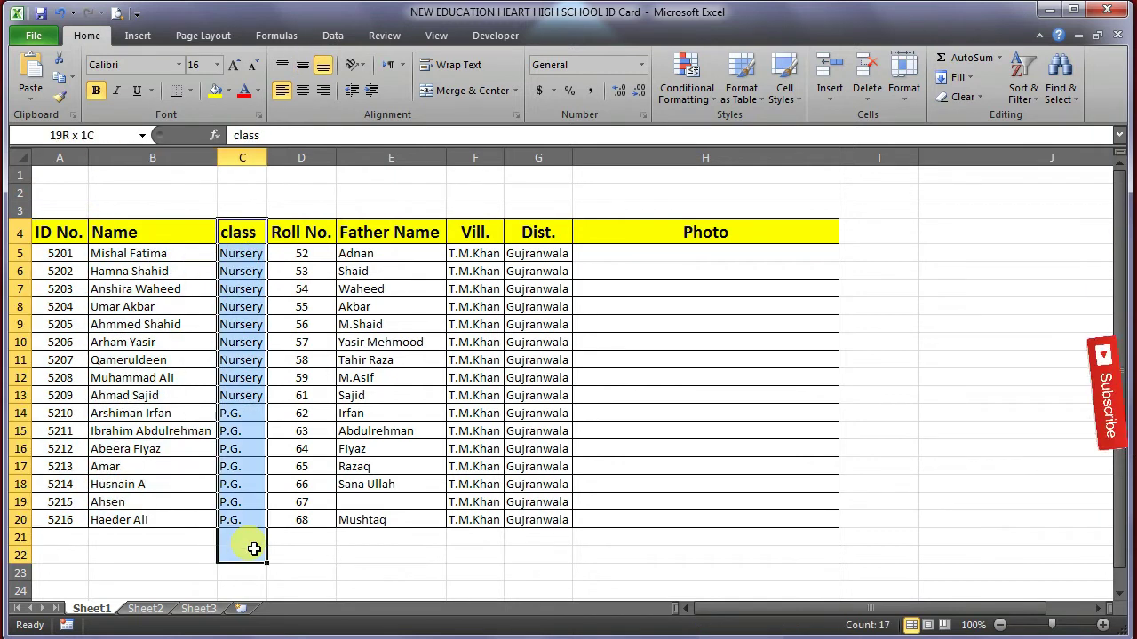
{"action": "left_click_drag", "start_coordinate": [296, 233], "coordinate": [301, 538]}
{"action": "mouse_move", "coordinate": [382, 233]}
{"action": "left_mouse_down"}
{"action": "mouse_move", "coordinate": [375, 431]}
{"action": "mouse_move", "coordinate": [391, 520]}
{"action": "left_mouse_up"}
{"action": "left_click_drag", "start_coordinate": [475, 232], "coordinate": [475, 520]}
{"action": "left_click", "coordinate": [536, 255]}
{"action": "left_click_drag", "start_coordinate": [534, 265], "coordinate": [548, 472]}
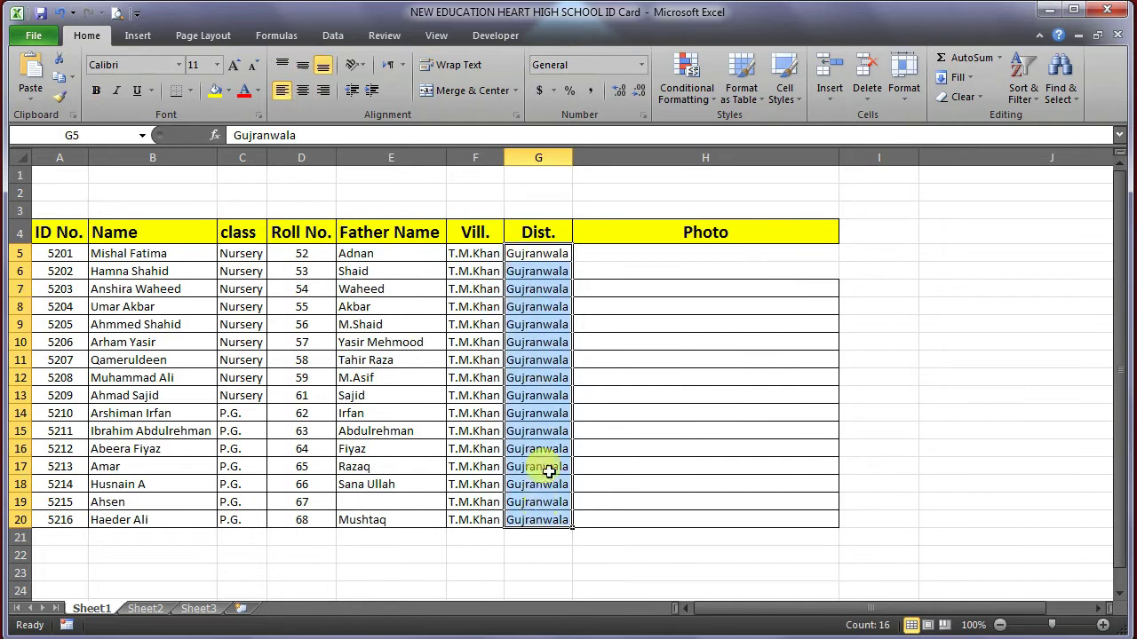
{"action": "left_click", "coordinate": [629, 246]}
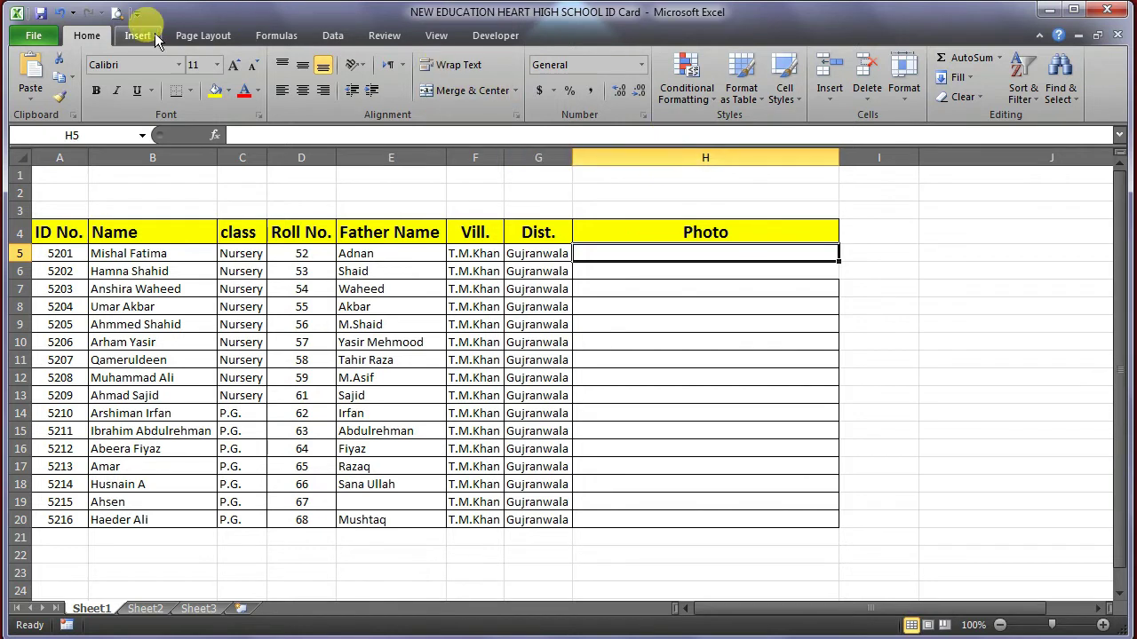
Hyperlink H5 to the row 5 student's photo in D:\1 by 1 size pix.
{"action": "left_click", "coordinate": [143, 35]}
{"action": "left_click", "coordinate": [802, 76]}
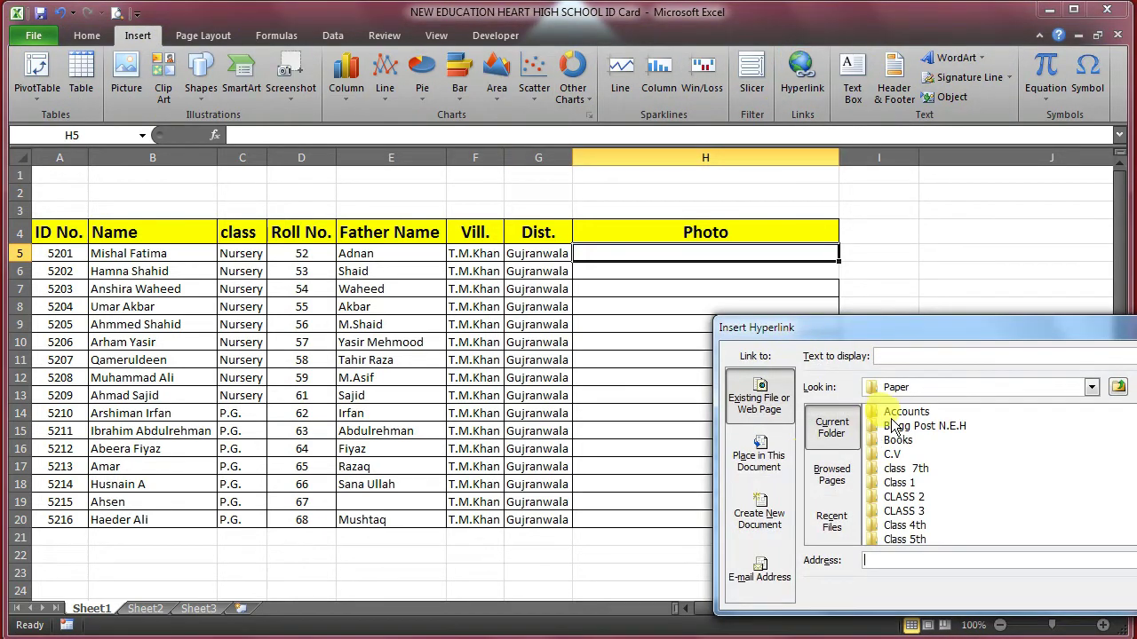
{"action": "left_click", "coordinate": [956, 387]}
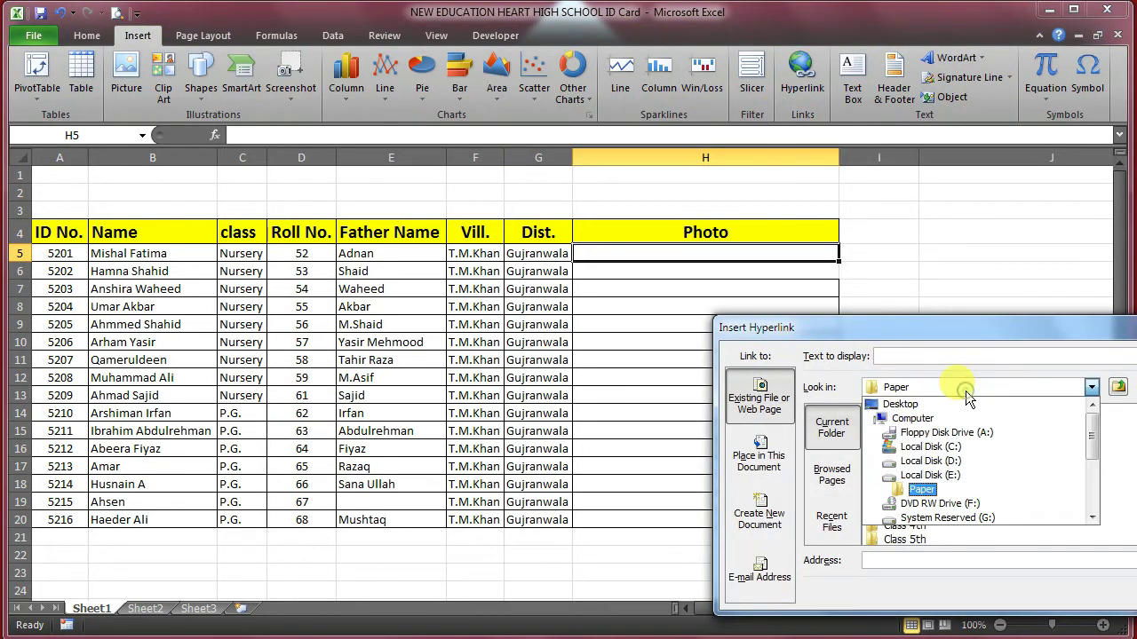
{"action": "left_click", "coordinate": [932, 462]}
{"action": "left_click", "coordinate": [923, 412]}
{"action": "double_click", "coordinate": [926, 413]}
{"action": "scroll", "coordinate": [911, 453], "scroll_direction": "down", "scroll_amount": 2}
{"action": "scroll", "coordinate": [910, 460], "scroll_direction": "down", "scroll_amount": 2}
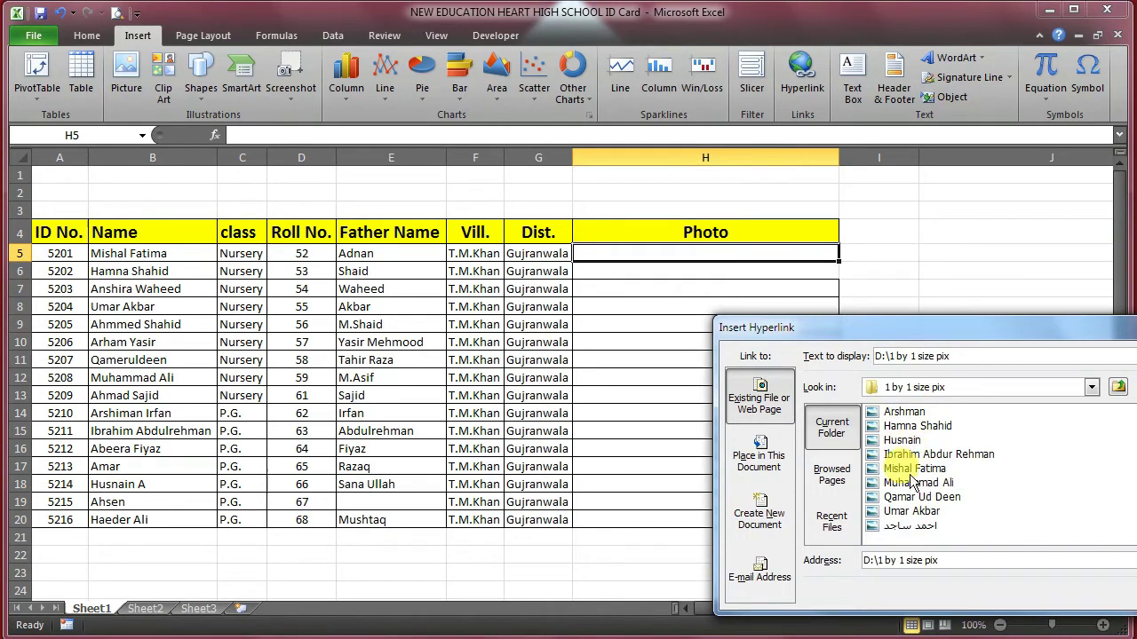
{"action": "left_click", "coordinate": [914, 469]}
{"action": "key", "text": "Return"}
Hyperlink H6 to the row 6 student's photo in D:\1 by 1 size pix.
{"action": "left_click", "coordinate": [711, 273]}
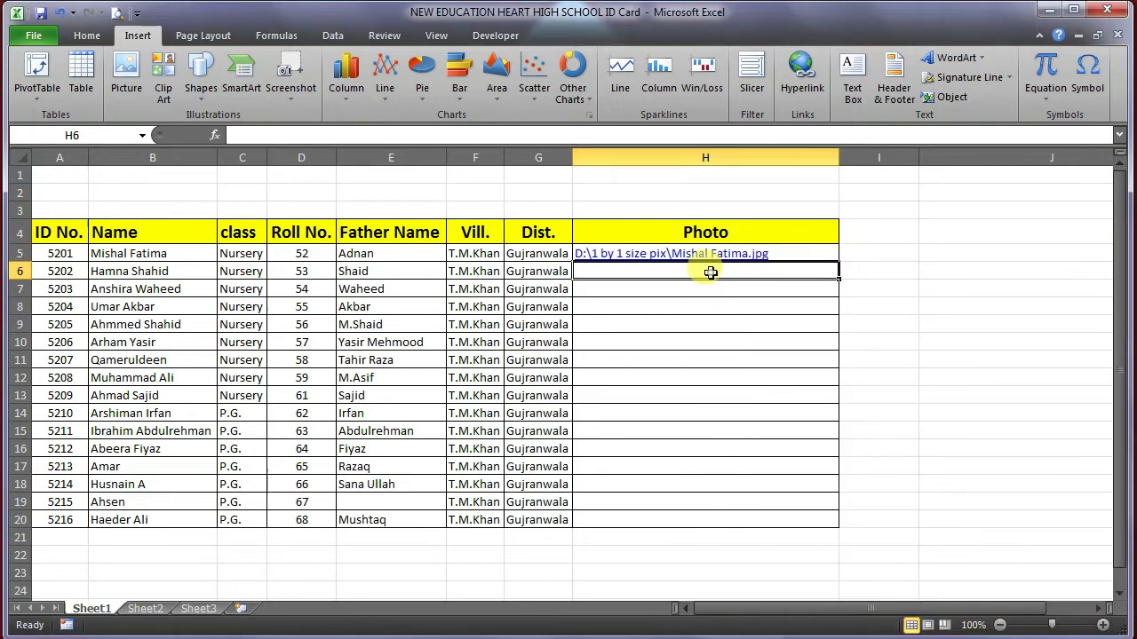
{"action": "left_click", "coordinate": [805, 77]}
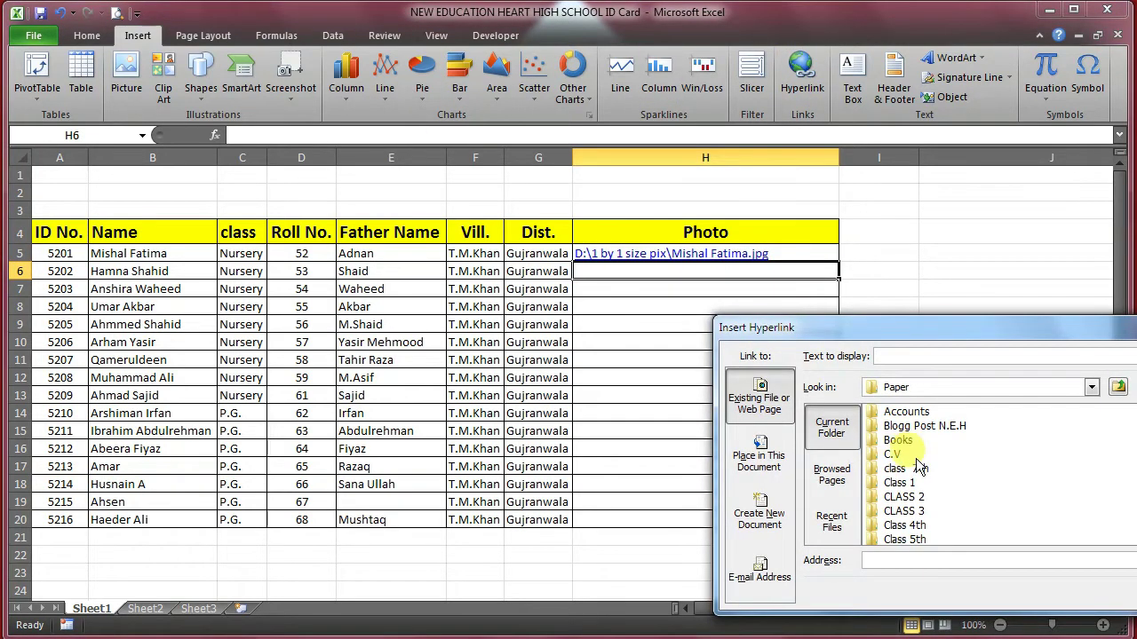
{"action": "left_click", "coordinate": [930, 388]}
{"action": "left_click", "coordinate": [928, 444]}
{"action": "left_click", "coordinate": [914, 412]}
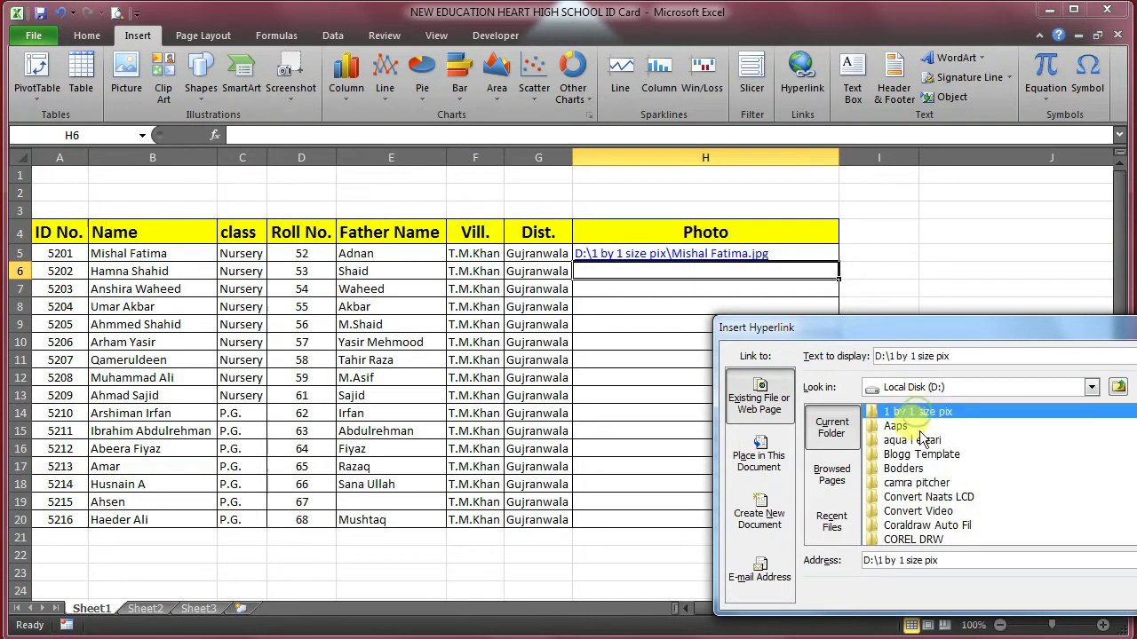
{"action": "double_click", "coordinate": [952, 424]}
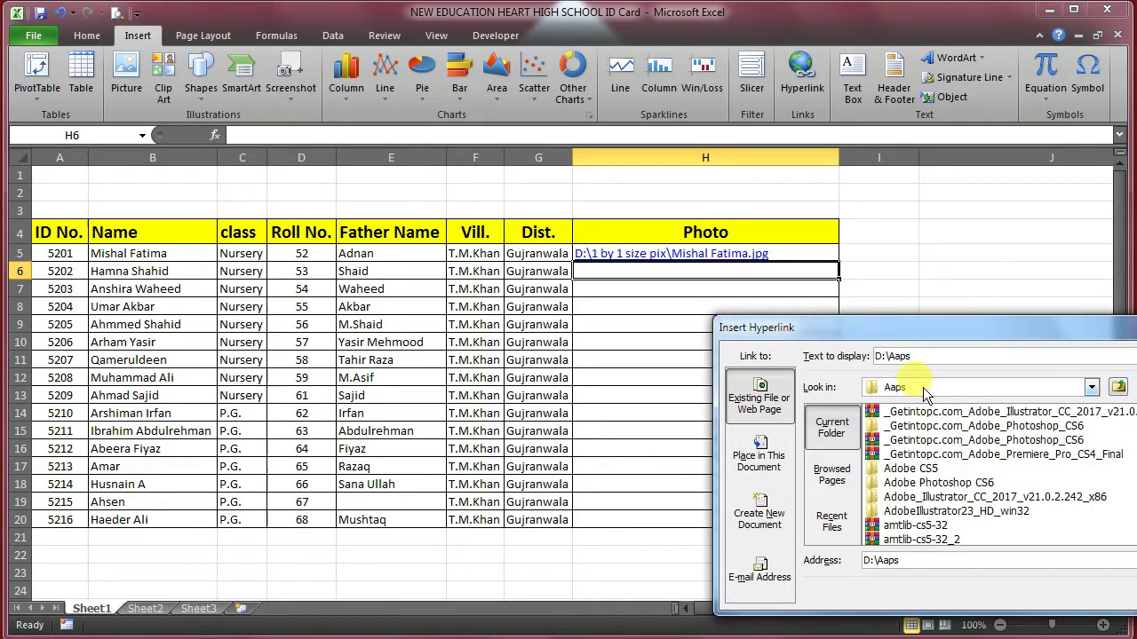
{"action": "left_click", "coordinate": [923, 394]}
{"action": "left_click", "coordinate": [927, 437]}
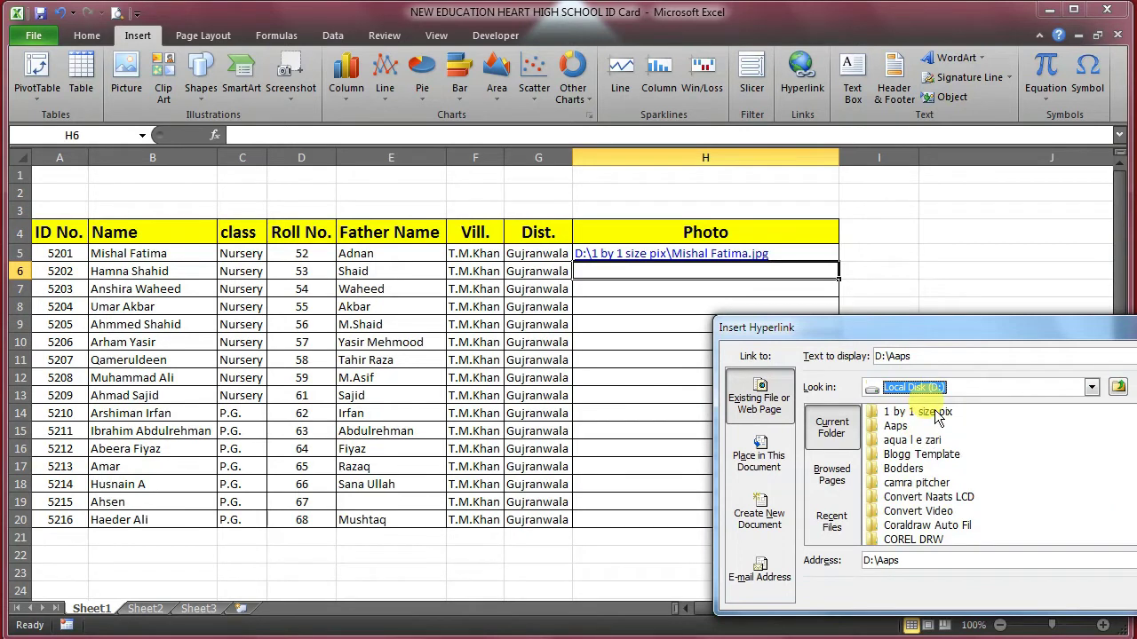
{"action": "left_click", "coordinate": [936, 414]}
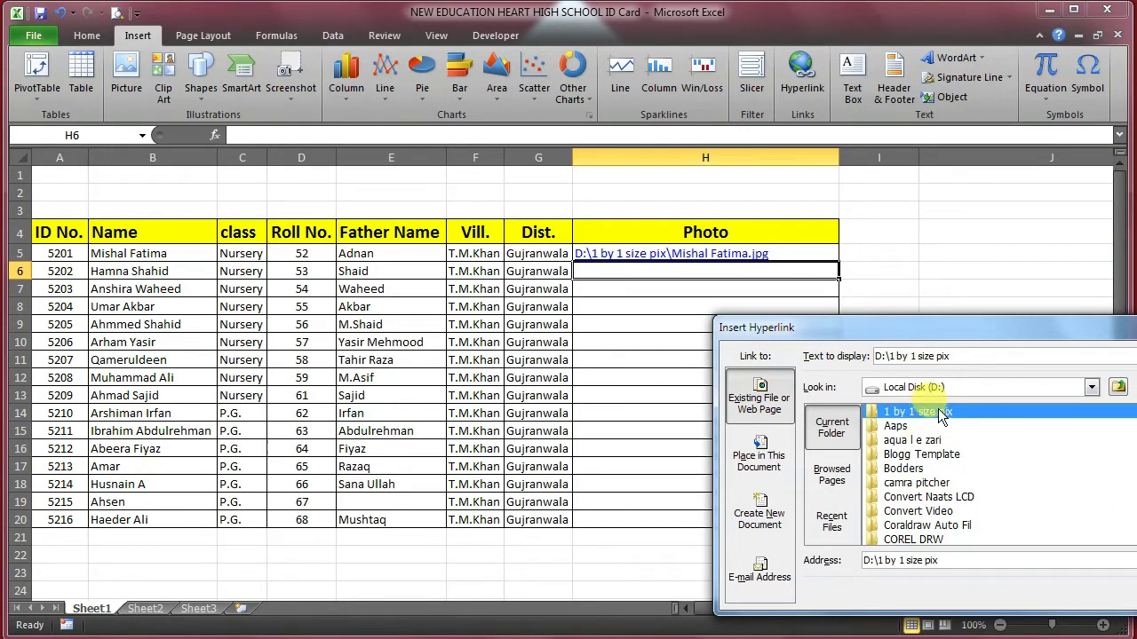
{"action": "double_click", "coordinate": [940, 413]}
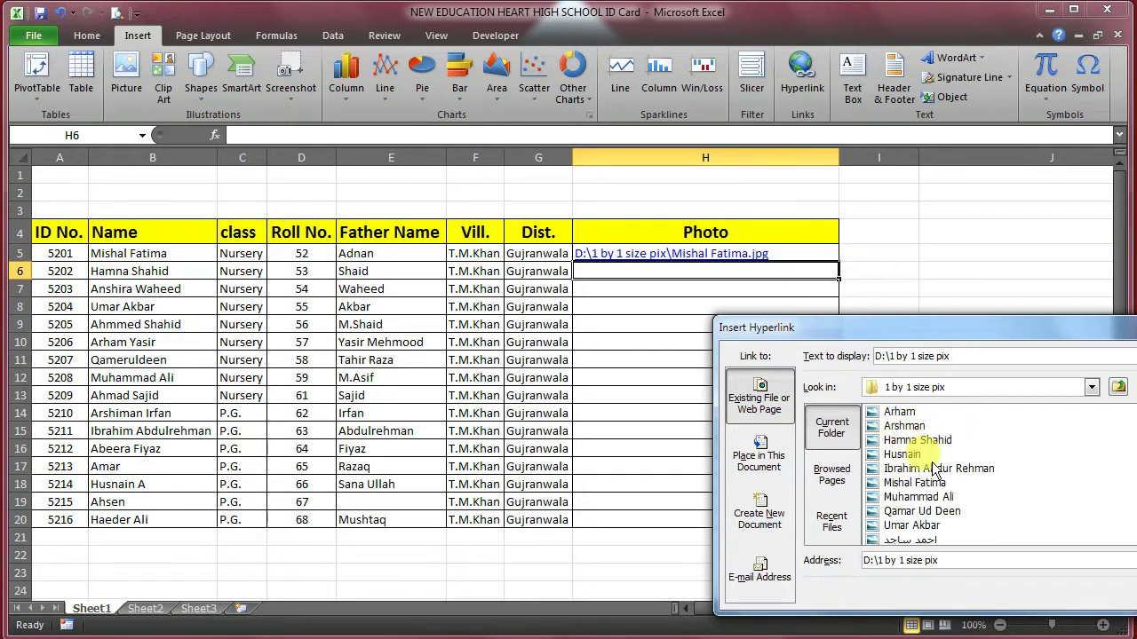
{"action": "left_click", "coordinate": [934, 439]}
{"action": "double_click", "coordinate": [924, 440]}
Hyperlink H7 and H8 to their students' photos in D:\1 by 1 size pix.
{"action": "left_click", "coordinate": [738, 287]}
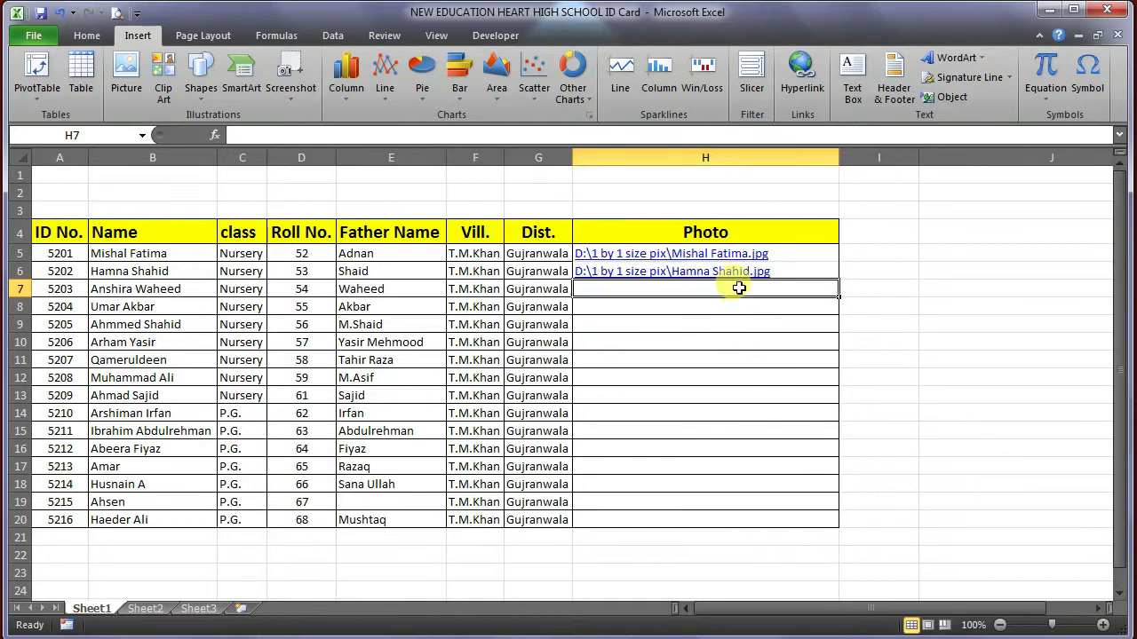
{"action": "left_click", "coordinate": [802, 76]}
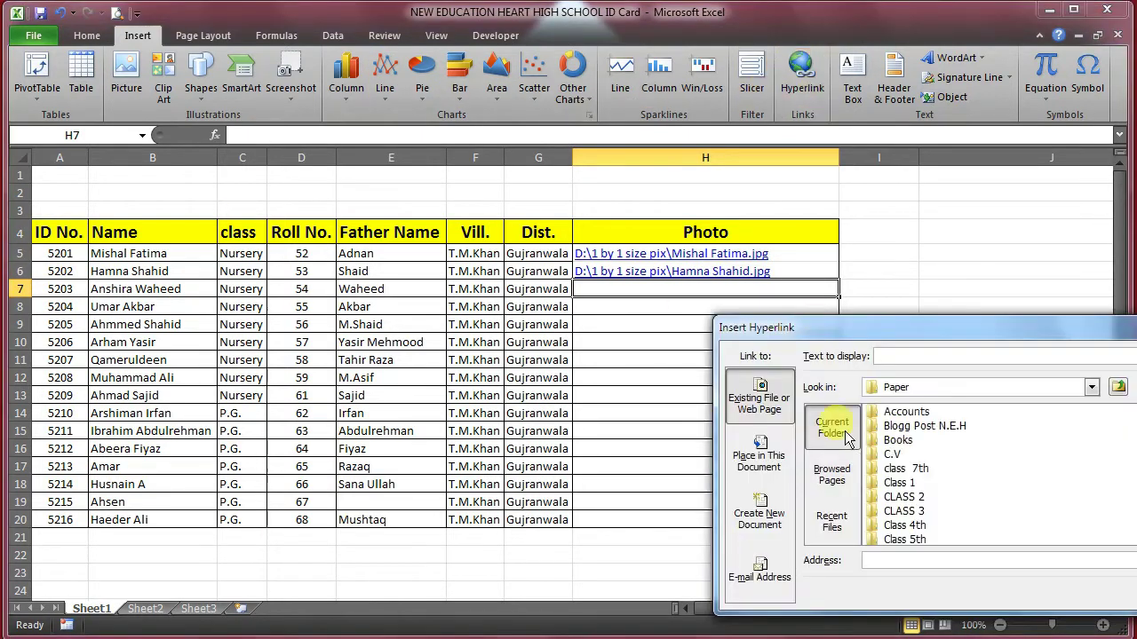
{"action": "left_click", "coordinate": [1090, 387]}
{"action": "left_click", "coordinate": [944, 459]}
{"action": "double_click", "coordinate": [945, 412]}
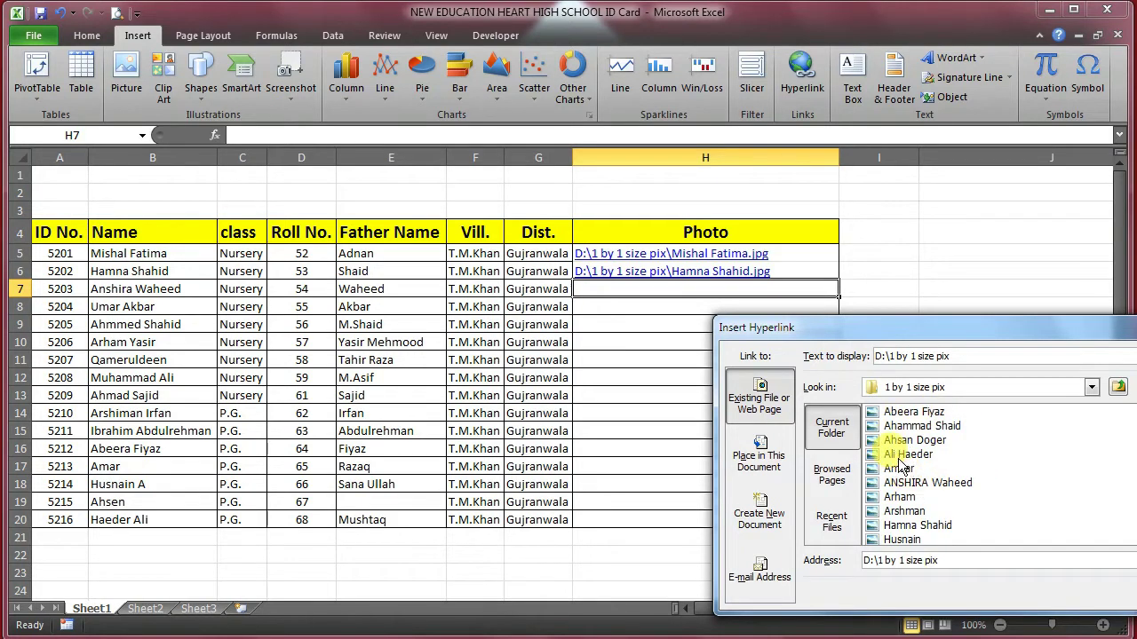
{"action": "left_click", "coordinate": [917, 487]}
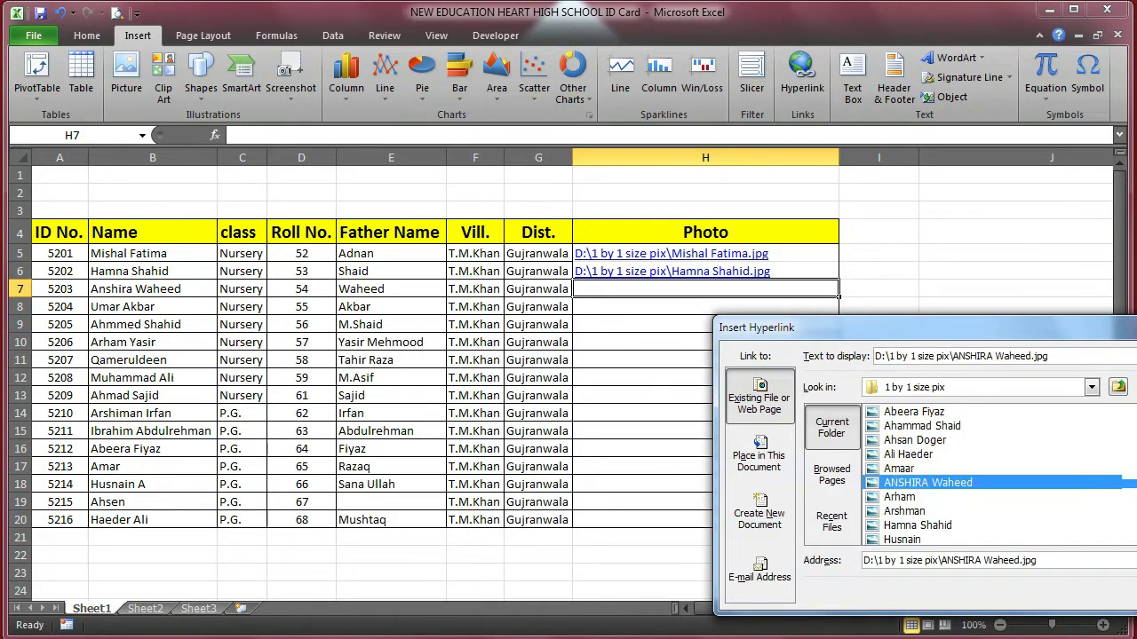
{"action": "key", "text": "Return"}
{"action": "left_click", "coordinate": [705, 307]}
{"action": "left_click", "coordinate": [801, 75]}
{"action": "left_click", "coordinate": [1118, 387]}
{"action": "double_click", "coordinate": [915, 411]}
{"action": "left_click", "coordinate": [912, 524]}
{"action": "key", "text": "Return"}
Hyperlink H9 and H10 to their students' photos in D:\1 by 1 size pix.
{"action": "left_click", "coordinate": [705, 324]}
{"action": "left_click", "coordinate": [802, 76]}
{"action": "left_click", "coordinate": [1092, 388]}
{"action": "left_click", "coordinate": [937, 461]}
{"action": "left_click", "coordinate": [915, 425]}
{"action": "key", "text": "Return"}
{"action": "left_click", "coordinate": [705, 342]}
{"action": "key", "text": "ctrl+k"}
{"action": "scroll", "coordinate": [924, 442], "scroll_direction": "down", "scroll_amount": 2}
{"action": "left_click", "coordinate": [1091, 387]}
{"action": "left_click", "coordinate": [924, 471]}
{"action": "double_click", "coordinate": [915, 411]}
{"action": "left_click", "coordinate": [899, 496]}
{"action": "key", "text": "Return"}
Hyperlink H11 and H12 to their students' photos in D:\1 by 1 size pix.
{"action": "left_click", "coordinate": [705, 359]}
{"action": "left_click", "coordinate": [802, 75]}
{"action": "left_click", "coordinate": [1091, 387]}
{"action": "left_click", "coordinate": [910, 441]}
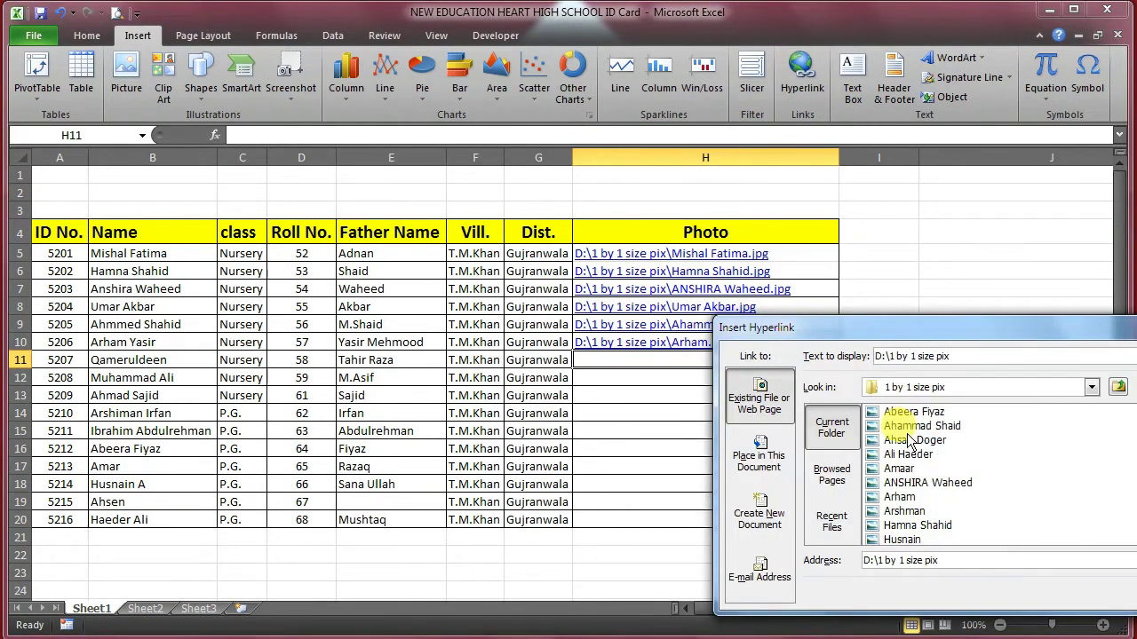
{"action": "left_click", "coordinate": [901, 497]}
{"action": "key", "text": "Return"}
{"action": "left_click", "coordinate": [705, 377]}
{"action": "left_click", "coordinate": [802, 75]}
{"action": "left_click", "coordinate": [1091, 387]}
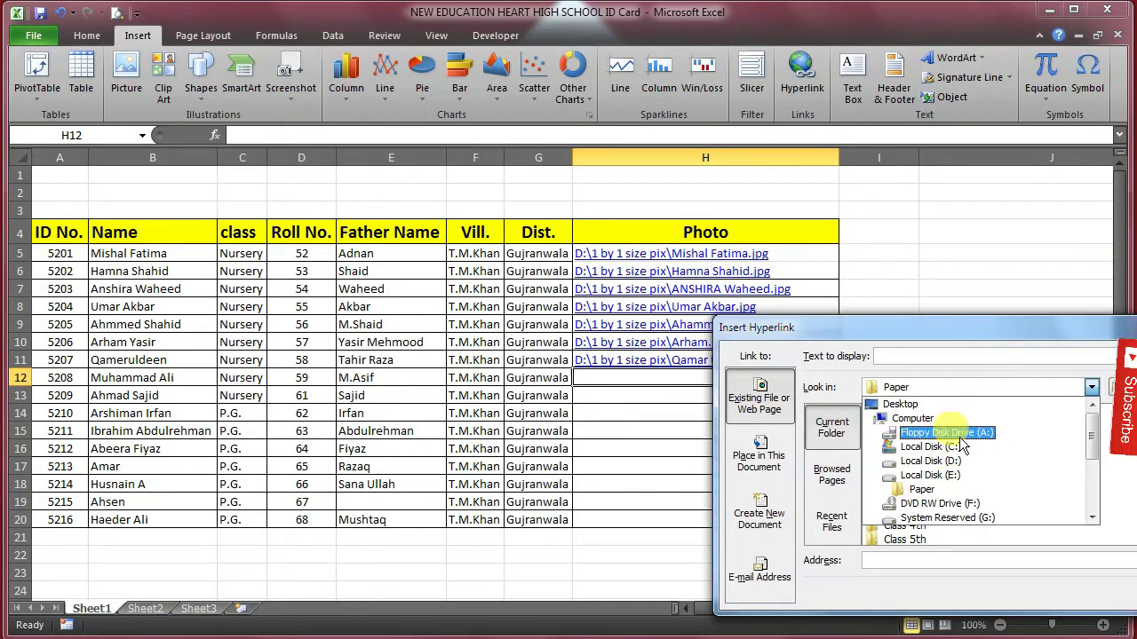
{"action": "left_click", "coordinate": [910, 442]}
{"action": "left_click", "coordinate": [917, 482]}
{"action": "key", "text": "Return"}
Hyperlink H13 and H14 to their students' photos in D:\1 by 1 size pix.
{"action": "left_click", "coordinate": [705, 395]}
{"action": "left_click", "coordinate": [802, 75]}
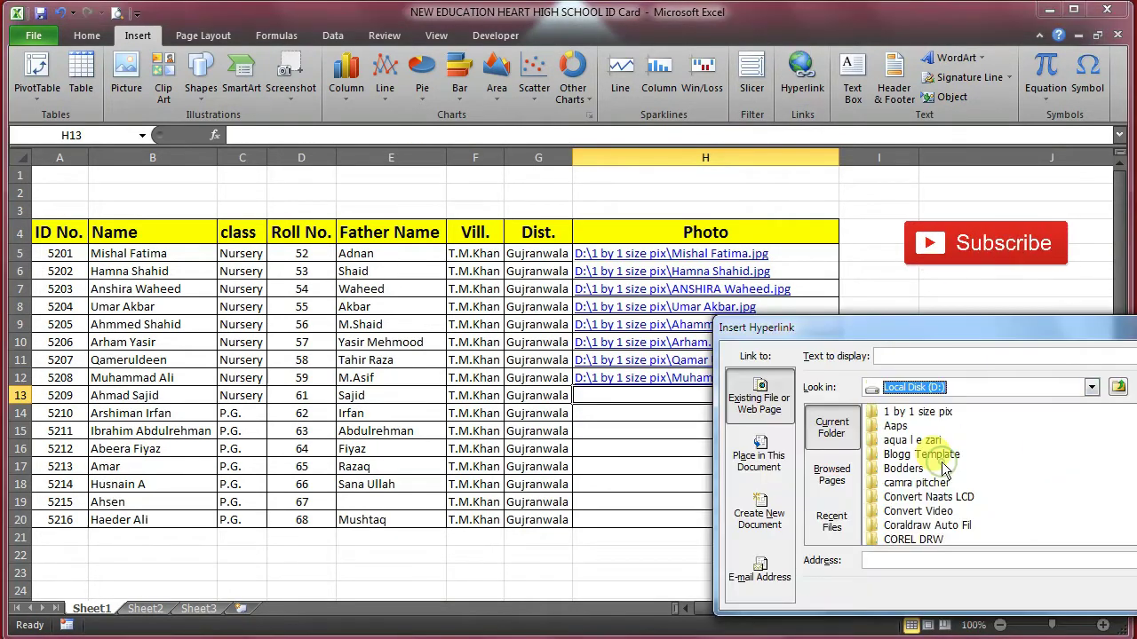
{"action": "left_click", "coordinate": [1092, 388]}
{"action": "left_click", "coordinate": [910, 441]}
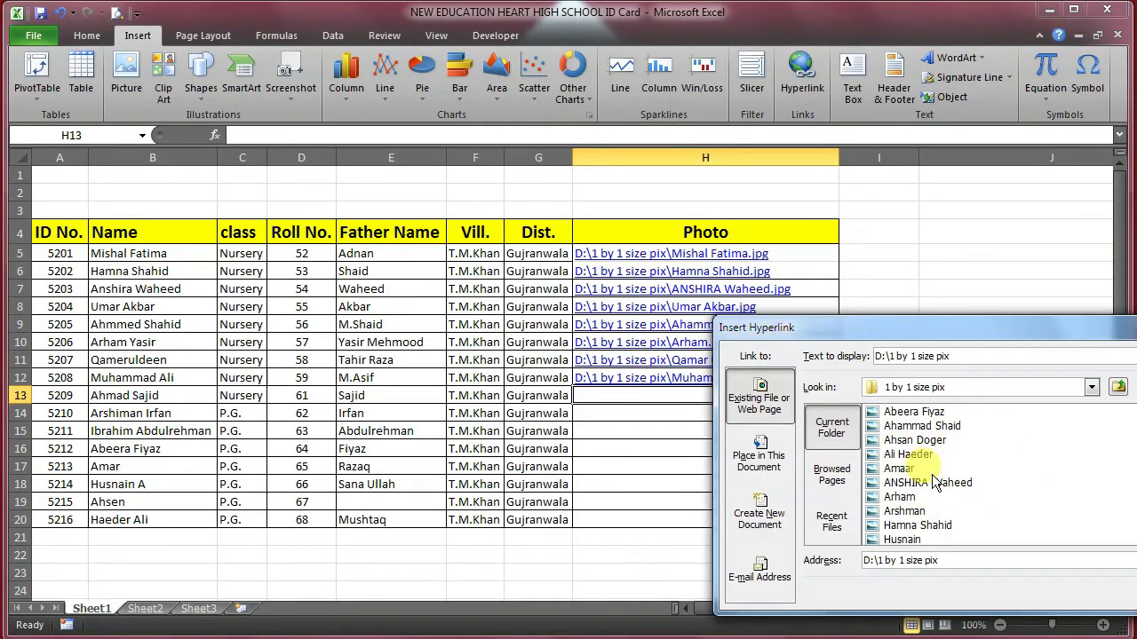
{"action": "left_click", "coordinate": [919, 426]}
{"action": "key", "text": "Return"}
{"action": "left_click", "coordinate": [802, 76]}
{"action": "left_click", "coordinate": [1119, 302]}
{"action": "left_click", "coordinate": [1015, 418]}
{"action": "left_click", "coordinate": [919, 457]}
{"action": "key", "text": "Return"}
Hyperlink H15 and H16 to their students' photos in D:\1 by 1 size pix.
{"action": "left_click", "coordinate": [802, 75]}
{"action": "left_click", "coordinate": [1092, 388]}
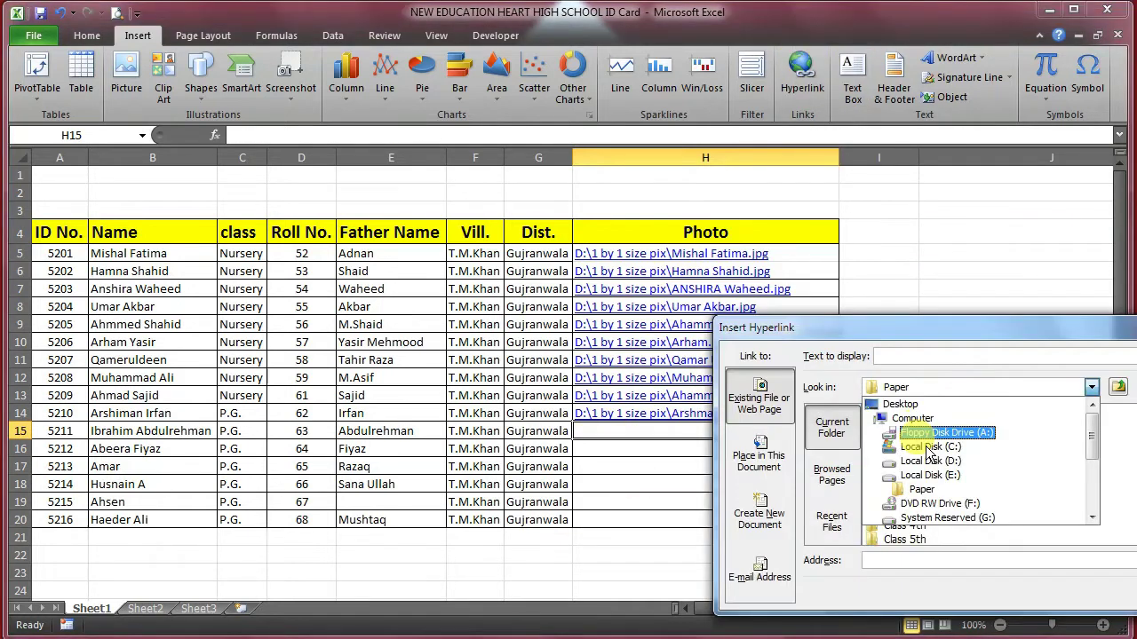
{"action": "left_click", "coordinate": [932, 432]}
{"action": "double_click", "coordinate": [939, 408]}
{"action": "scroll", "coordinate": [976, 462], "scroll_direction": "down", "scroll_amount": 3}
{"action": "left_click", "coordinate": [939, 454]}
{"action": "key", "text": "Return"}
{"action": "left_click", "coordinate": [802, 75]}
{"action": "double_click", "coordinate": [918, 411]}
{"action": "left_click", "coordinate": [919, 411]}
{"action": "key", "text": "Return"}
Hyperlink H17 and H18 to their students' photos in D:\1 by 1 size pix.
{"action": "left_click", "coordinate": [802, 75]}
{"action": "double_click", "coordinate": [917, 411]}
{"action": "left_click", "coordinate": [901, 468]}
{"action": "key", "text": "Return"}
{"action": "left_click", "coordinate": [802, 76]}
{"action": "left_click", "coordinate": [919, 413]}
{"action": "double_click", "coordinate": [919, 413]}
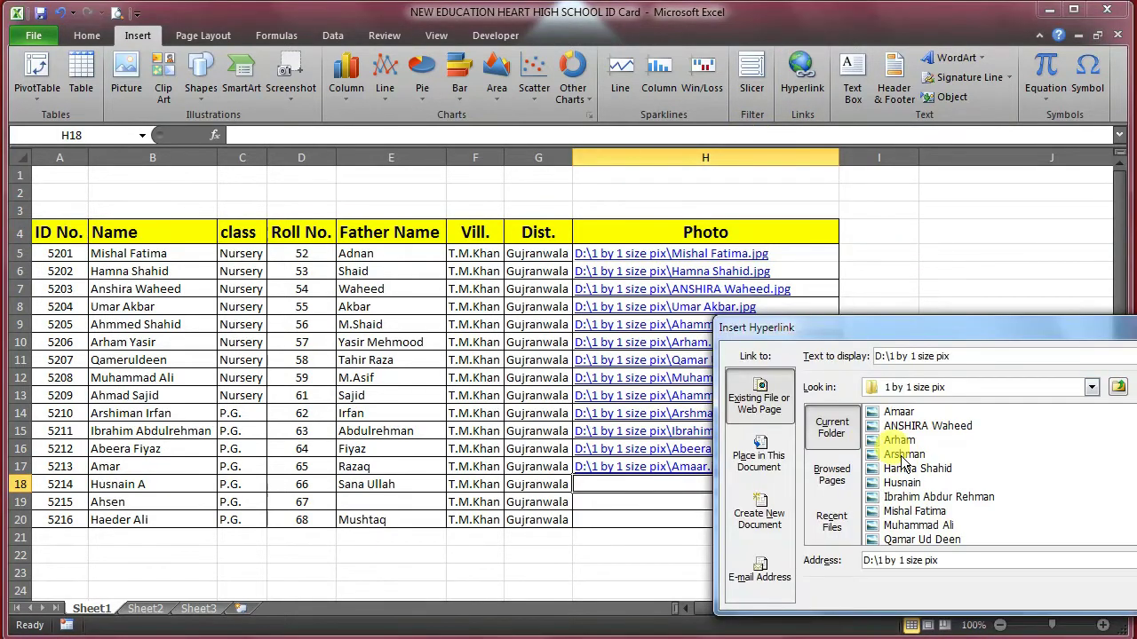
{"action": "left_click", "coordinate": [901, 482]}
{"action": "key", "text": "Return"}
Hyperlink H19 and H20 to their students' photos, then select H5:H20.
{"action": "left_click", "coordinate": [801, 75]}
{"action": "scroll", "coordinate": [941, 462], "scroll_direction": "down", "scroll_amount": 5}
{"action": "left_click", "coordinate": [1091, 386]}
{"action": "left_click", "coordinate": [950, 476]}
{"action": "double_click", "coordinate": [918, 411]}
{"action": "left_click", "coordinate": [901, 440]}
{"action": "key", "text": "Return"}
{"action": "left_click", "coordinate": [802, 76]}
{"action": "double_click", "coordinate": [931, 415]}
{"action": "left_click", "coordinate": [905, 454]}
{"action": "key", "text": "Return"}
{"action": "mouse_move", "coordinate": [674, 254]}
{"action": "left_mouse_down"}
{"action": "mouse_move", "coordinate": [819, 536]}
{"action": "mouse_move", "coordinate": [817, 517]}
{"action": "left_mouse_up"}
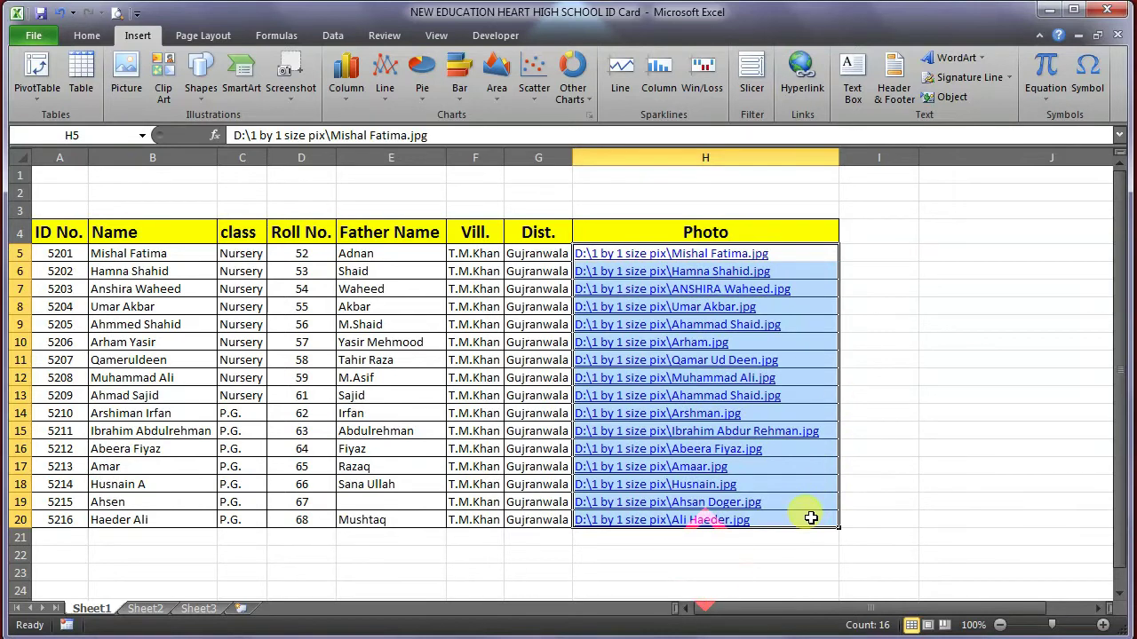
Remove Hyperlinks from H5:H20 and reselect the photo path range.
{"action": "right_click", "coordinate": [827, 484]}
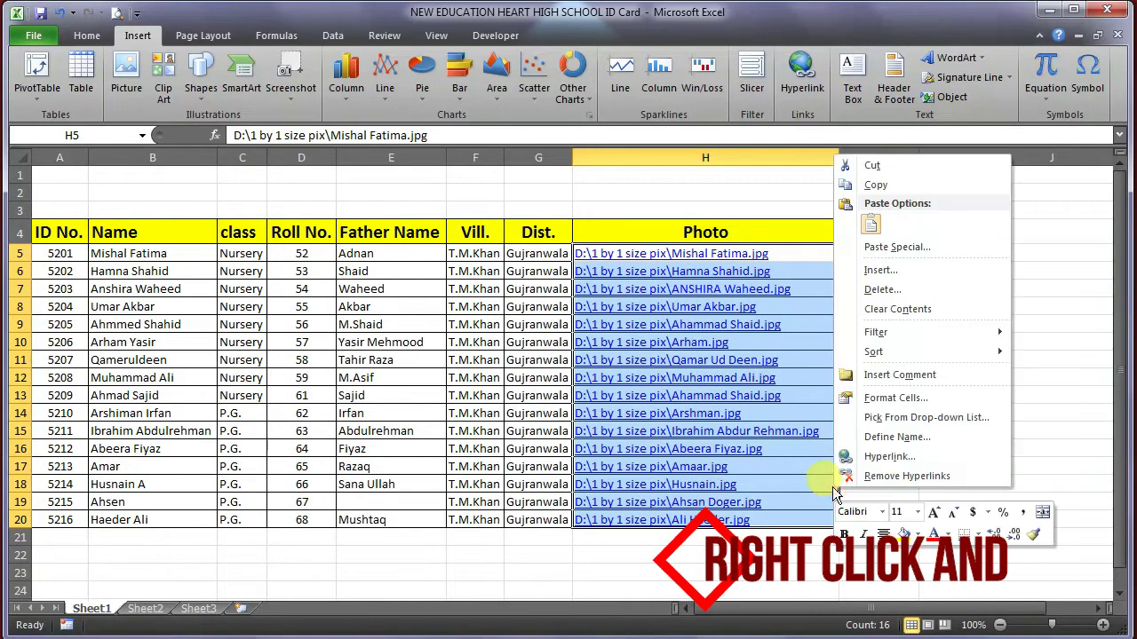
{"action": "left_click", "coordinate": [901, 475]}
{"action": "left_click", "coordinate": [786, 369]}
{"action": "left_click", "coordinate": [692, 254]}
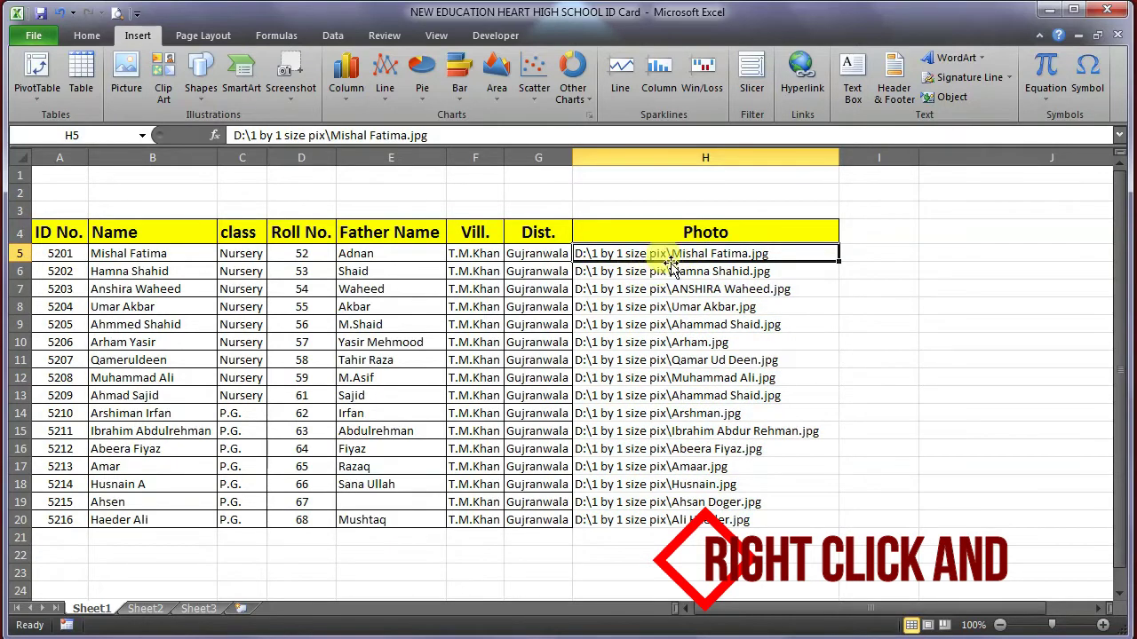
{"action": "left_click_drag", "start_coordinate": [674, 253], "coordinate": [675, 517]}
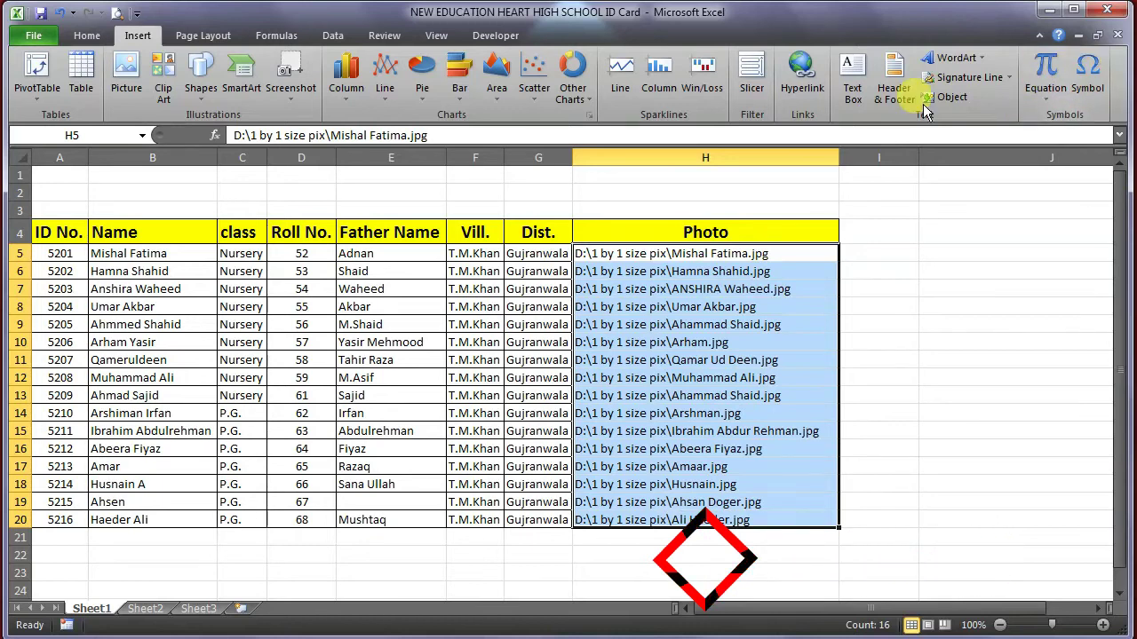
Replace every \ with \\ in the photo paths, making 32 replacements.
{"action": "left_click", "coordinate": [87, 36]}
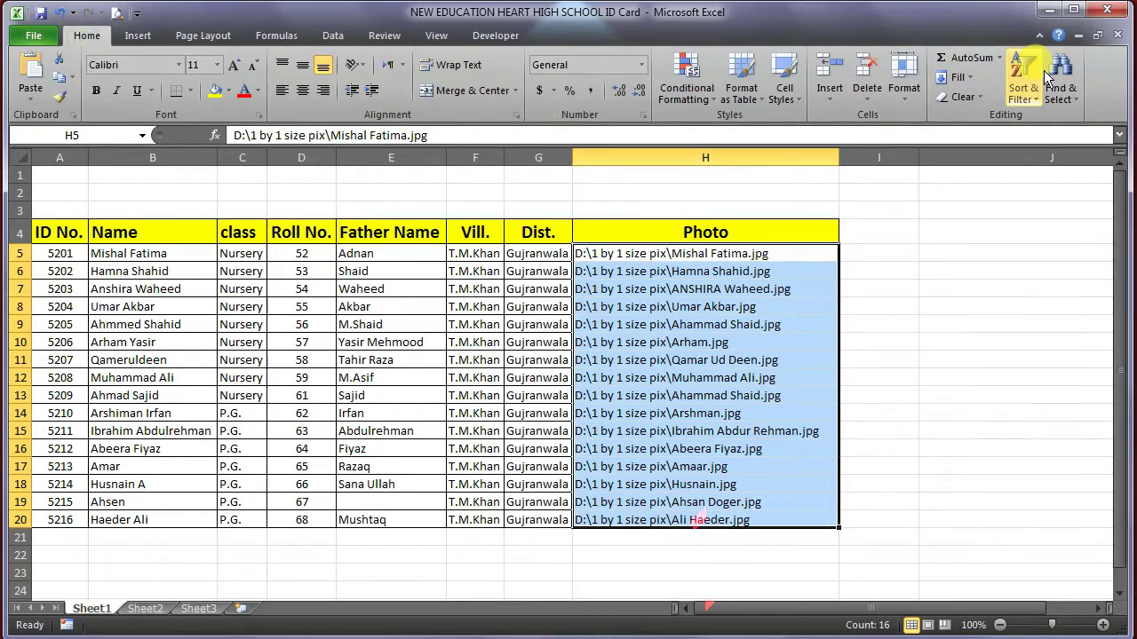
{"action": "left_click", "coordinate": [1071, 99]}
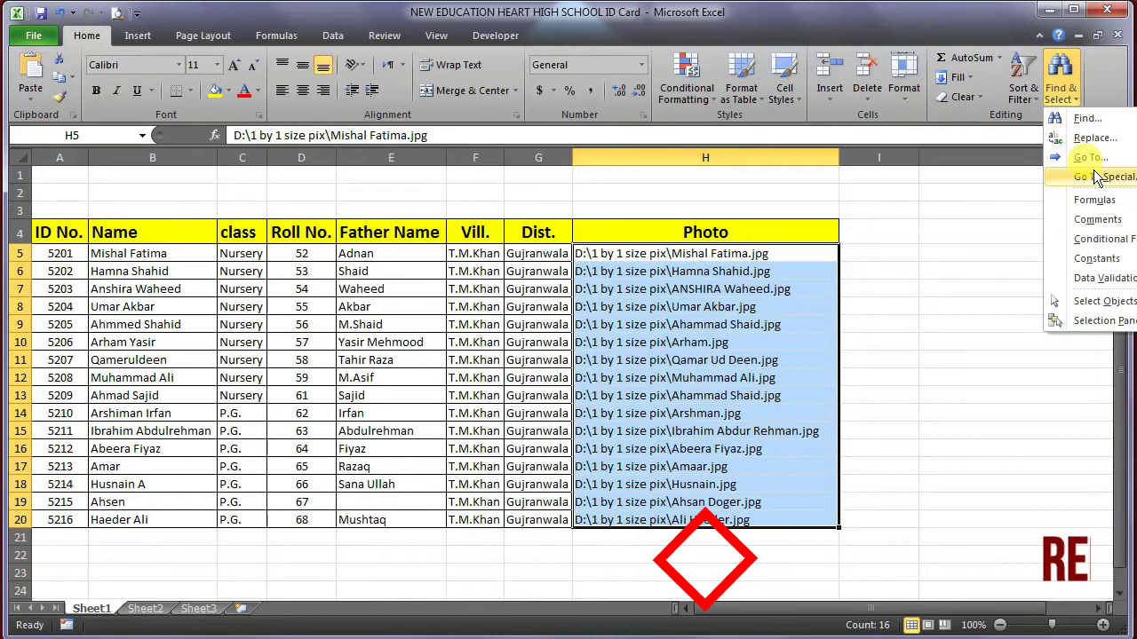
{"action": "left_click", "coordinate": [1094, 138]}
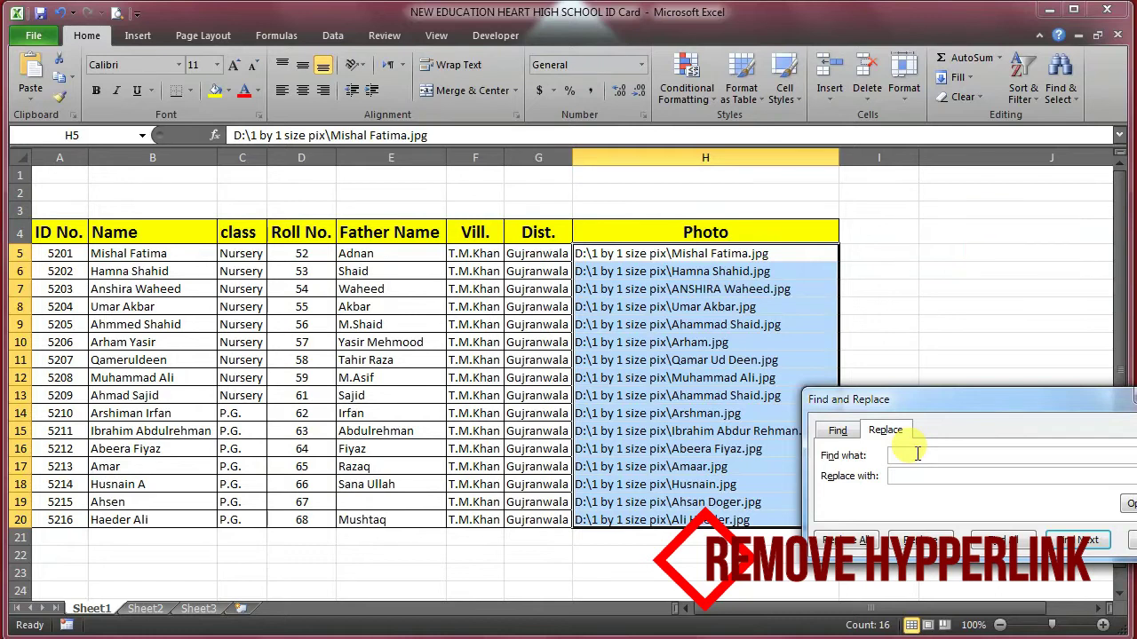
{"action": "type", "text": "\\"}
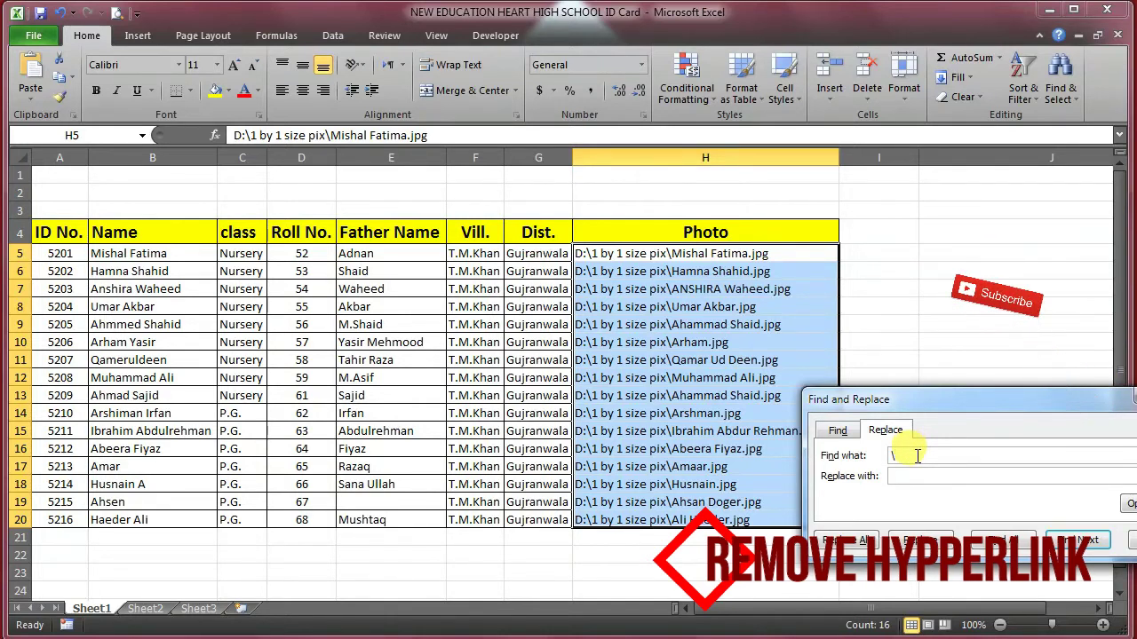
{"action": "left_click", "coordinate": [910, 477]}
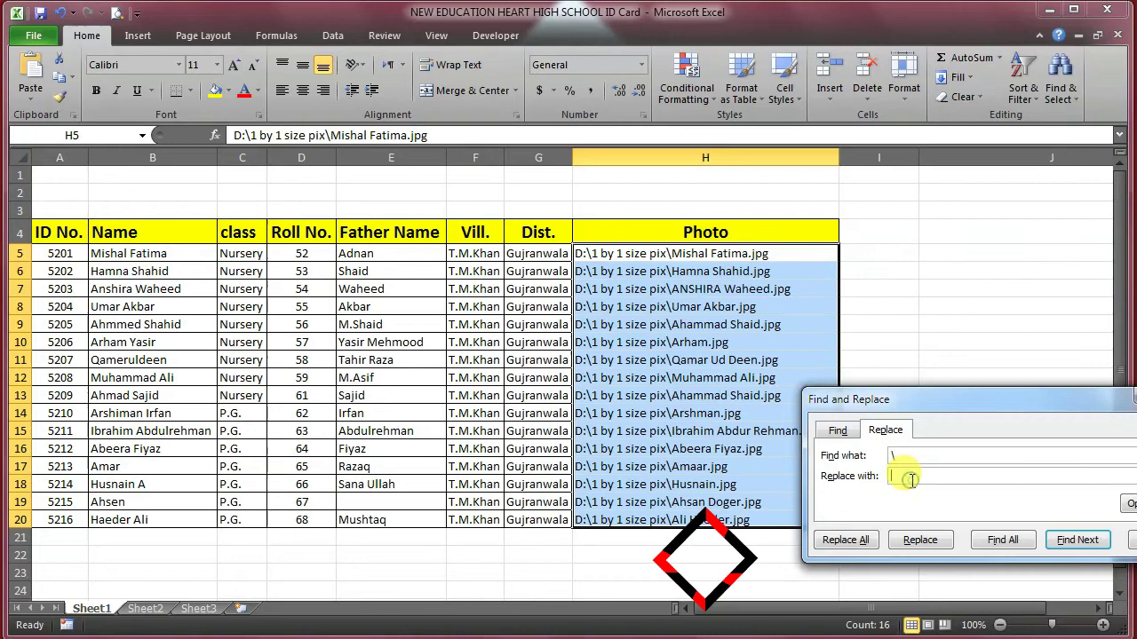
{"action": "type", "text": "\\\\"}
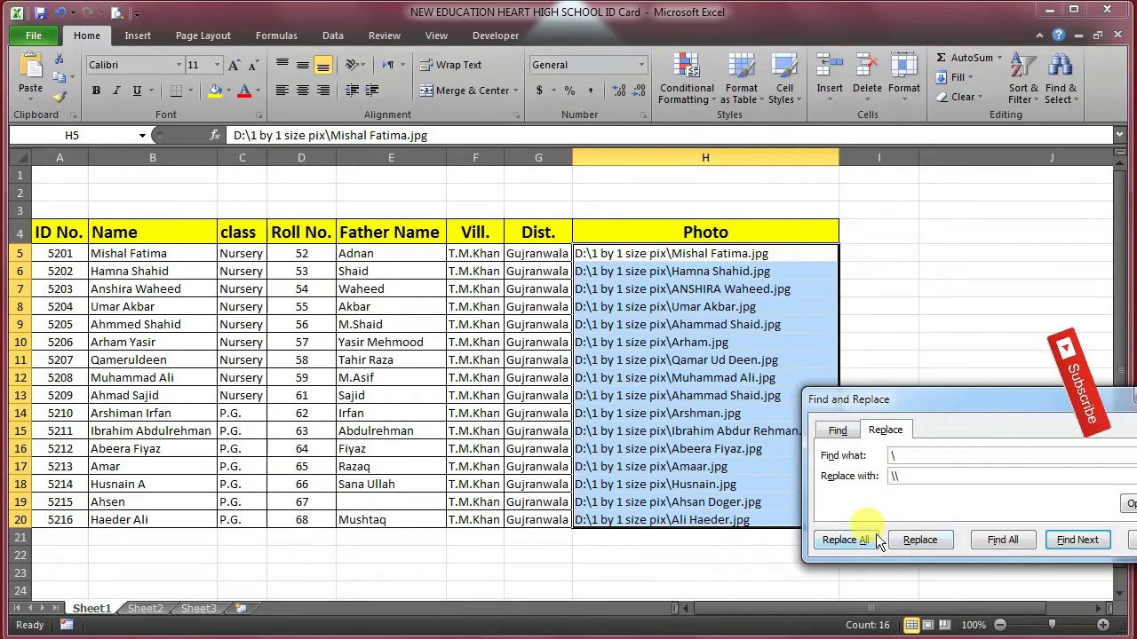
{"action": "left_click", "coordinate": [844, 540]}
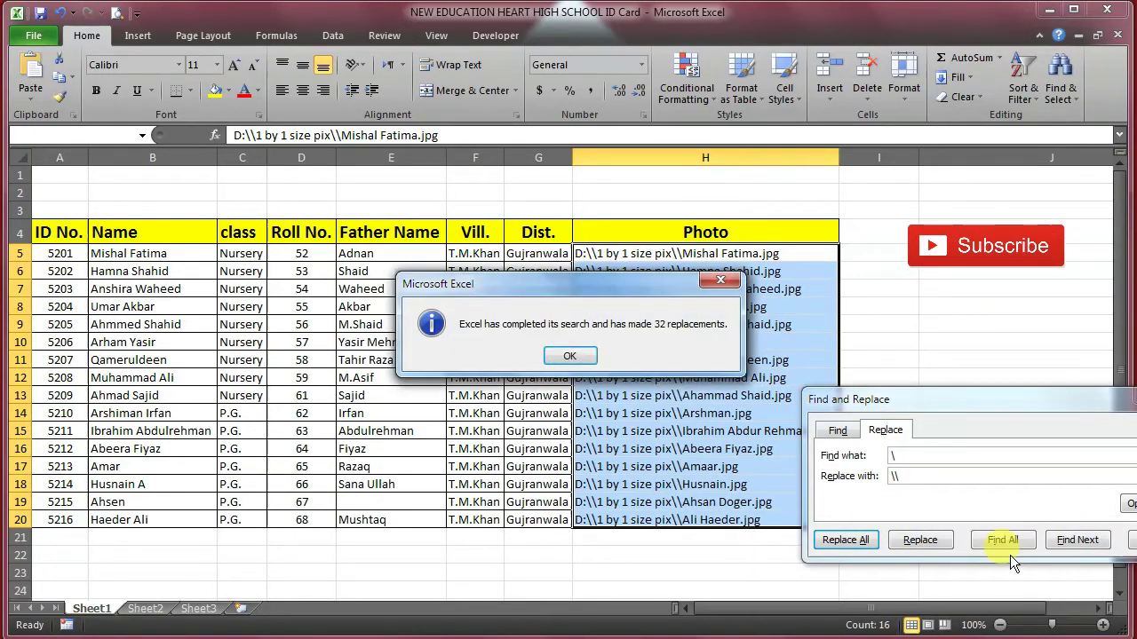
{"action": "left_click", "coordinate": [586, 362]}
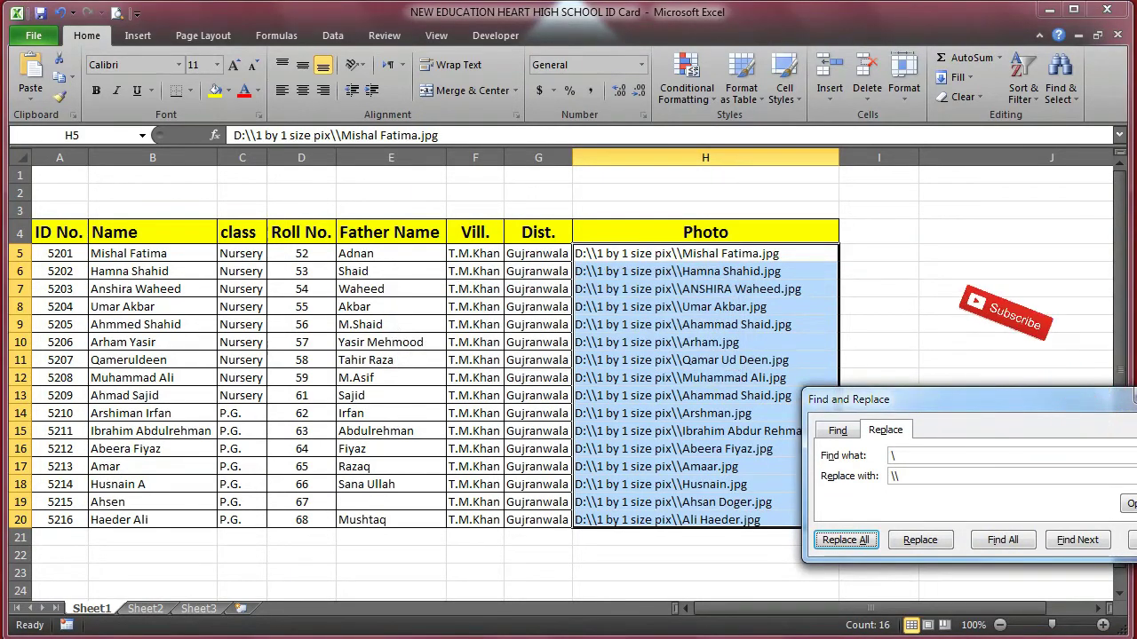
Close Find and Replace, check the converted paths, reselect H5:H20 and open Borders.
{"action": "left_click", "coordinate": [1128, 401]}
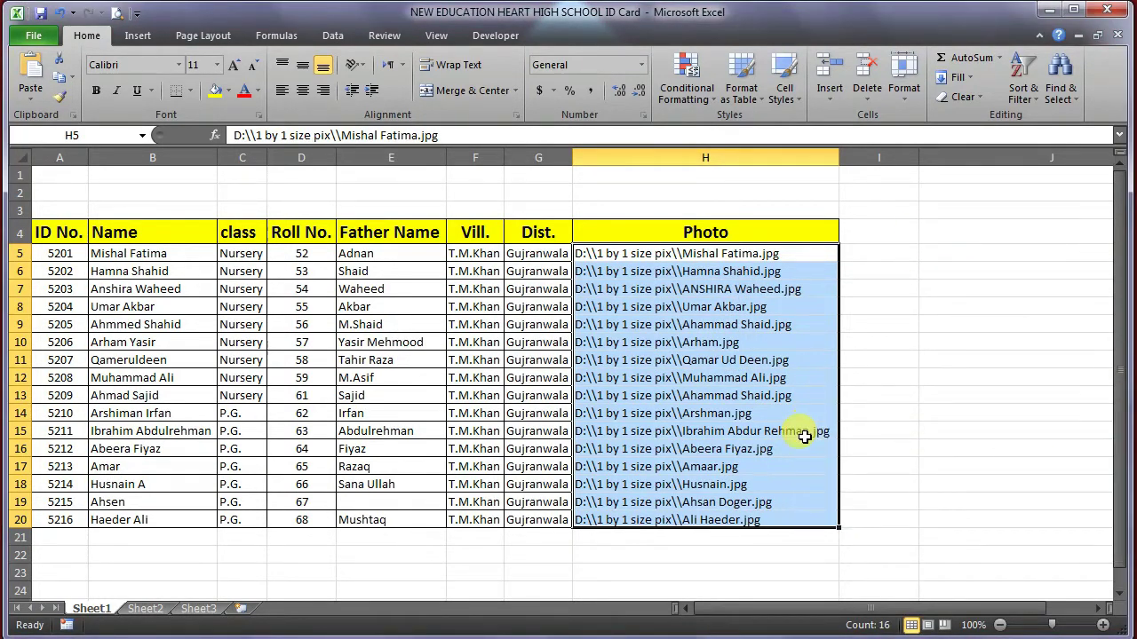
{"action": "left_click", "coordinate": [803, 433]}
{"action": "left_click", "coordinate": [756, 325]}
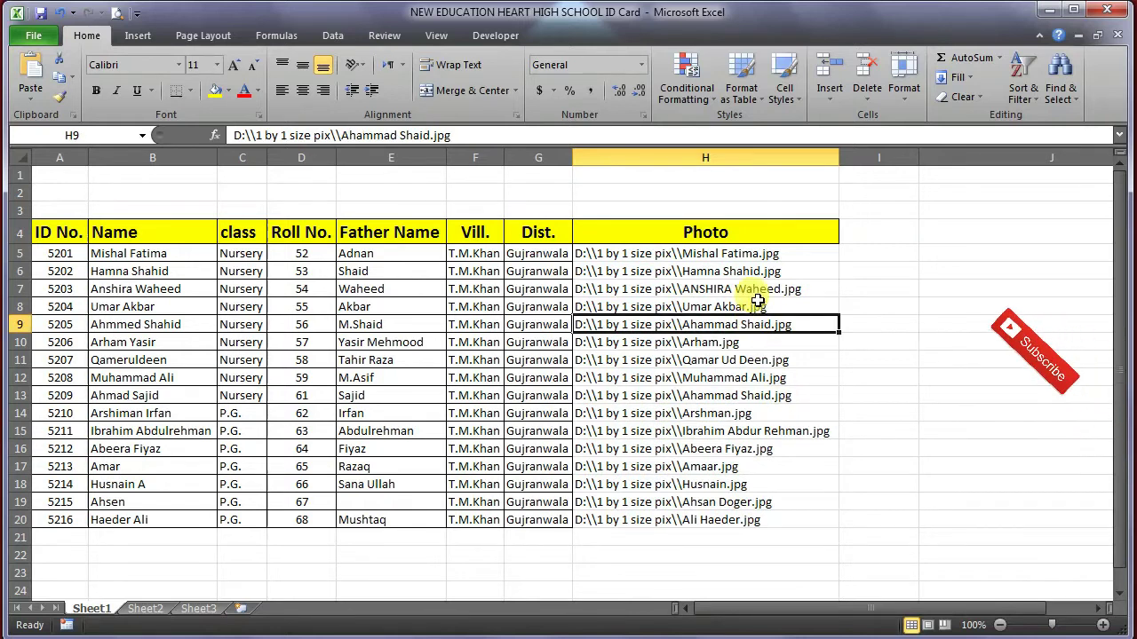
{"action": "left_click", "coordinate": [766, 254]}
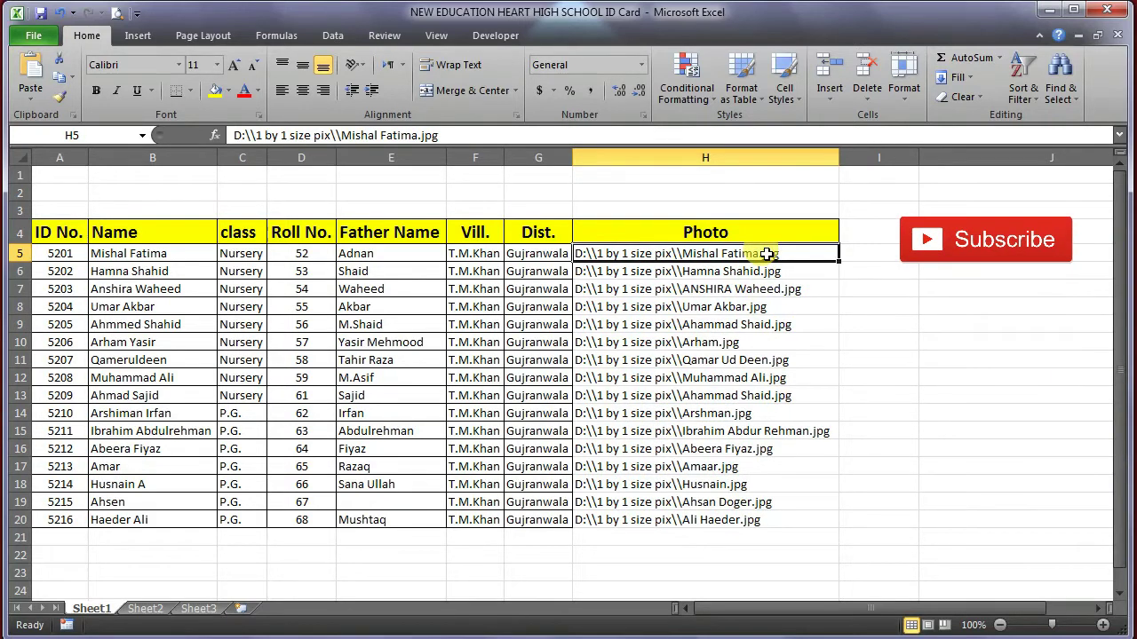
{"action": "left_click_drag", "start_coordinate": [765, 254], "coordinate": [770, 515]}
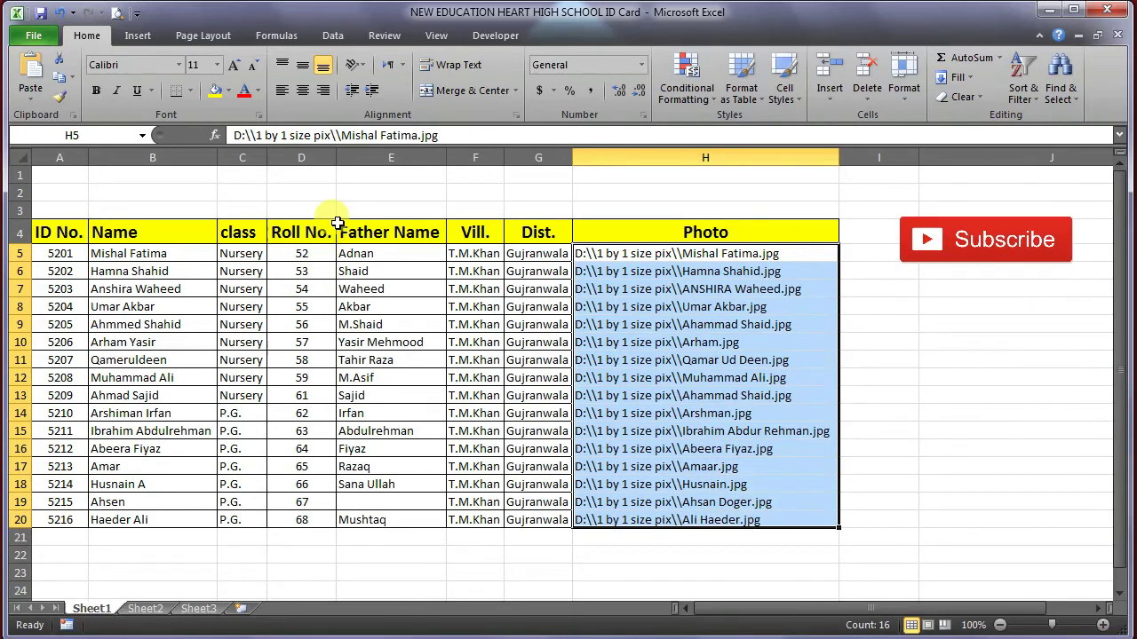
{"action": "left_click", "coordinate": [190, 91]}
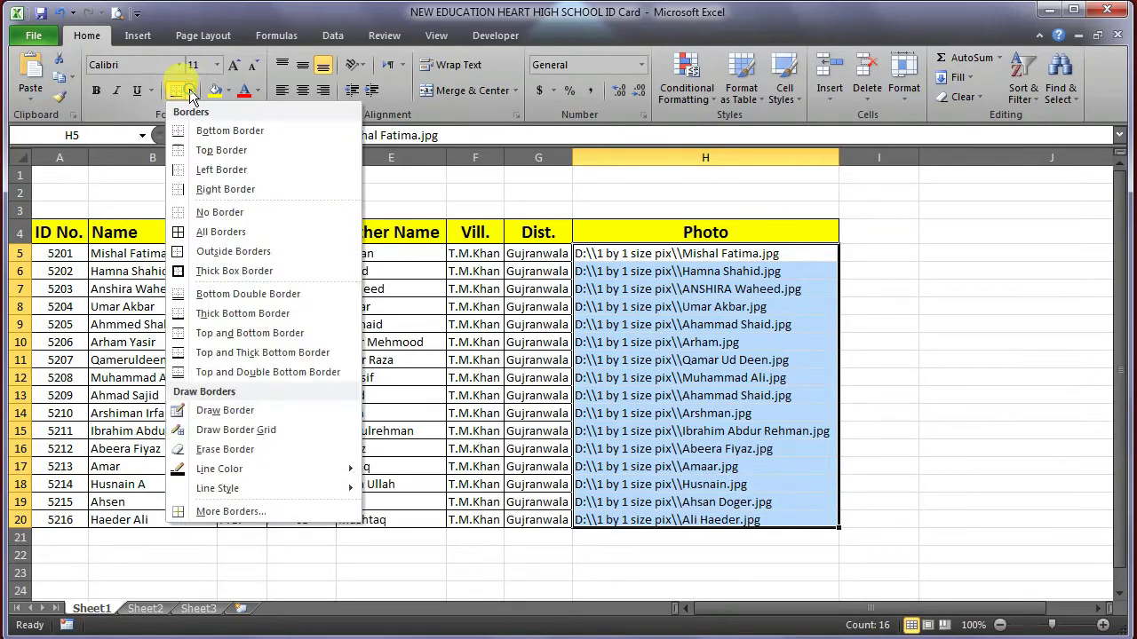
Apply All Borders to the Photo cells H5:H20.
{"action": "left_click", "coordinate": [206, 232]}
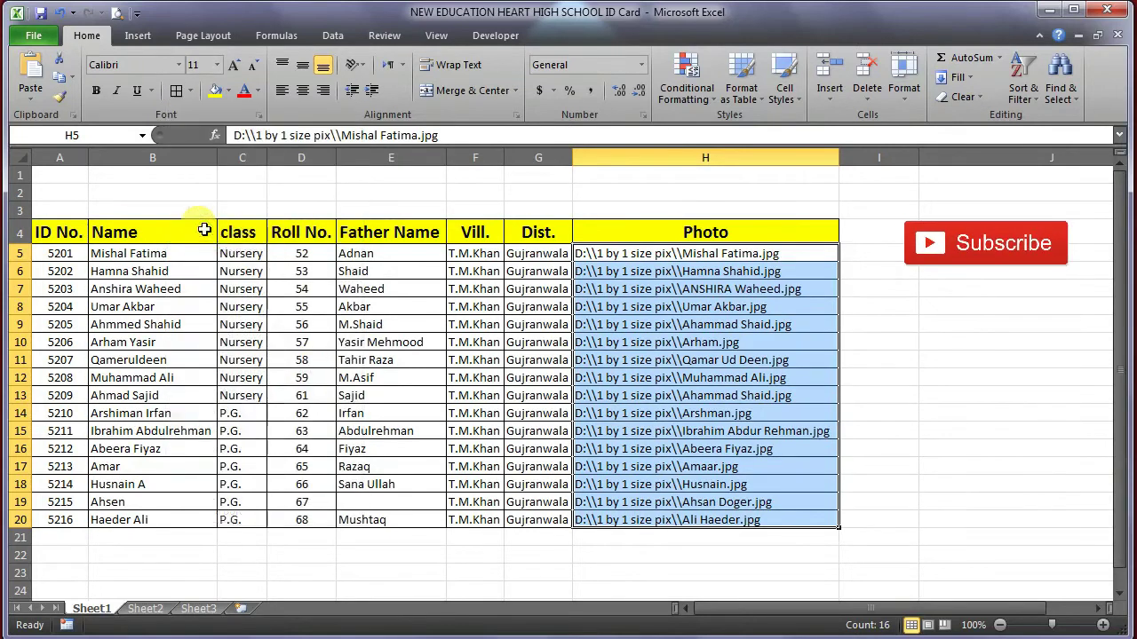
{"action": "left_click_drag", "start_coordinate": [499, 554], "coordinate": [506, 555]}
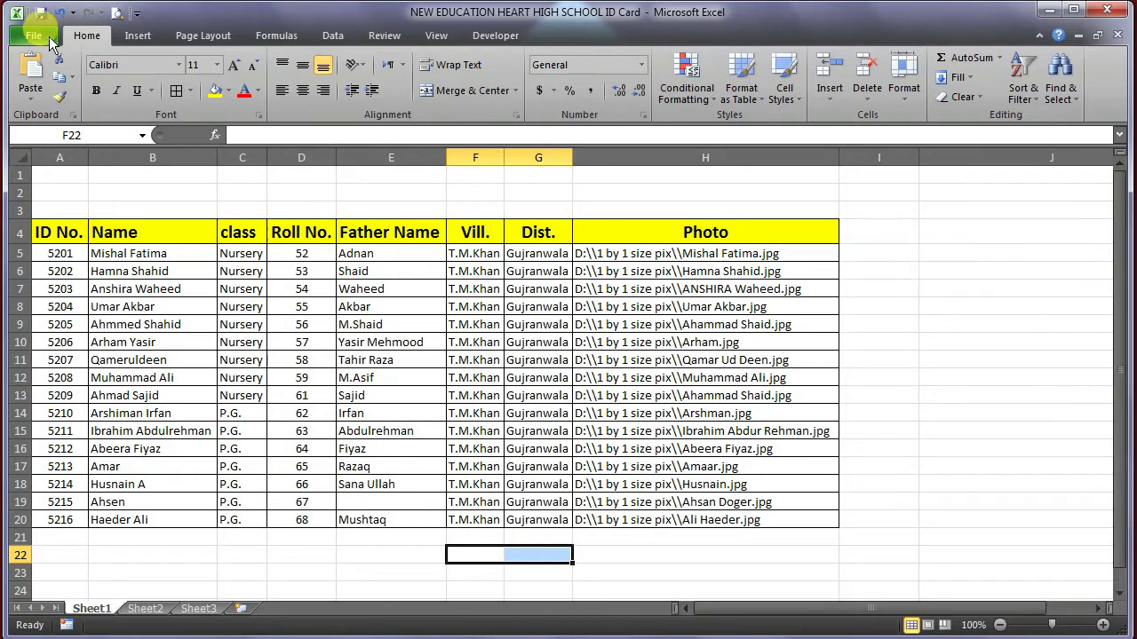
Use Save As to store the NEW EDUCATION HEART HIGH SCHOOL ID Card workbook on the Desktop.
{"action": "left_click", "coordinate": [33, 36]}
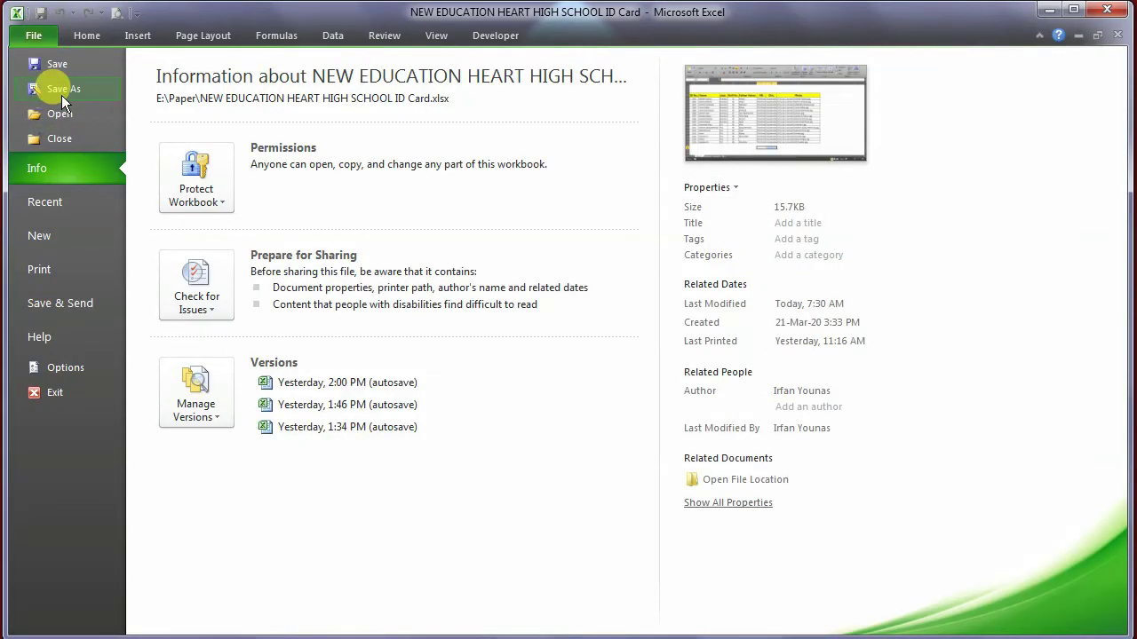
{"action": "left_click", "coordinate": [61, 96]}
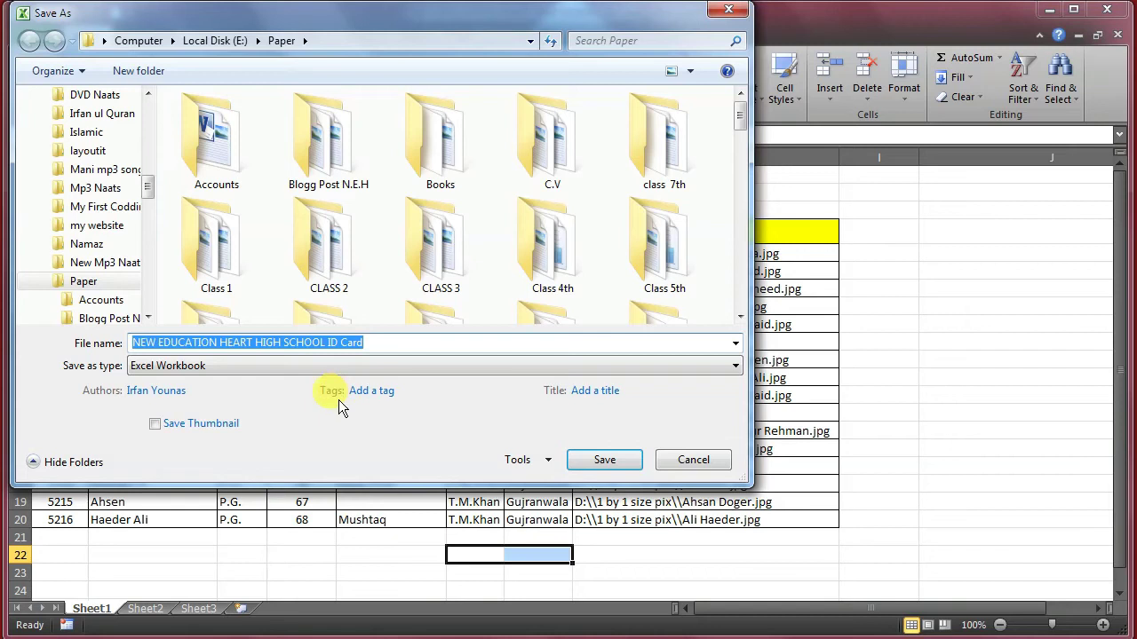
{"action": "mouse_move", "coordinate": [98, 204]}
{"action": "left_click_drag", "start_coordinate": [152, 197], "coordinate": [151, 76]}
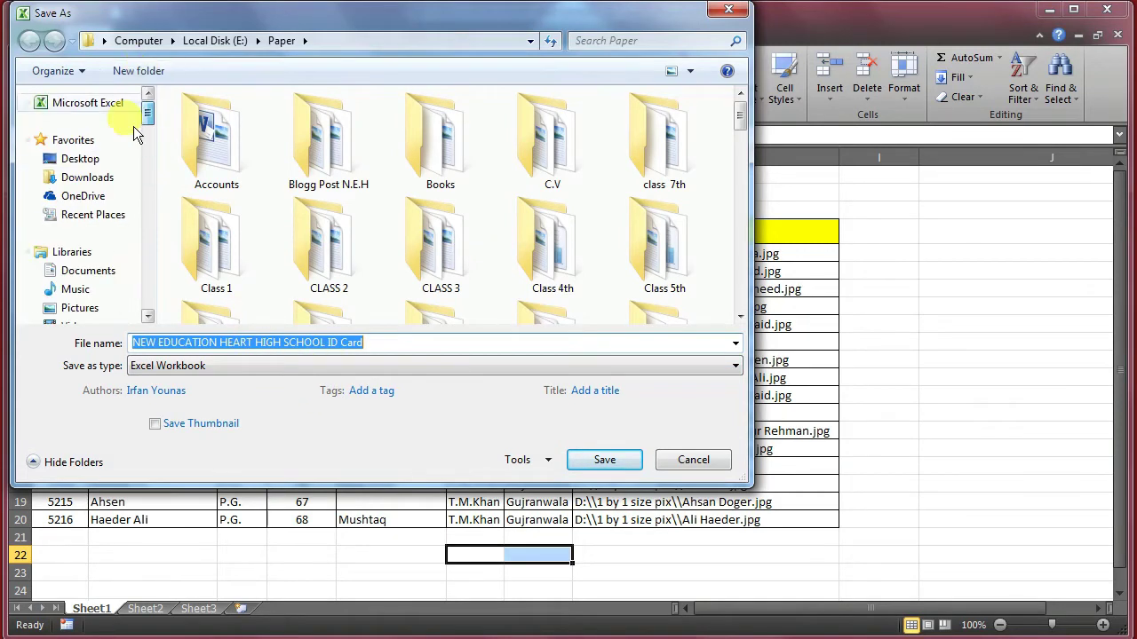
{"action": "left_click", "coordinate": [99, 165]}
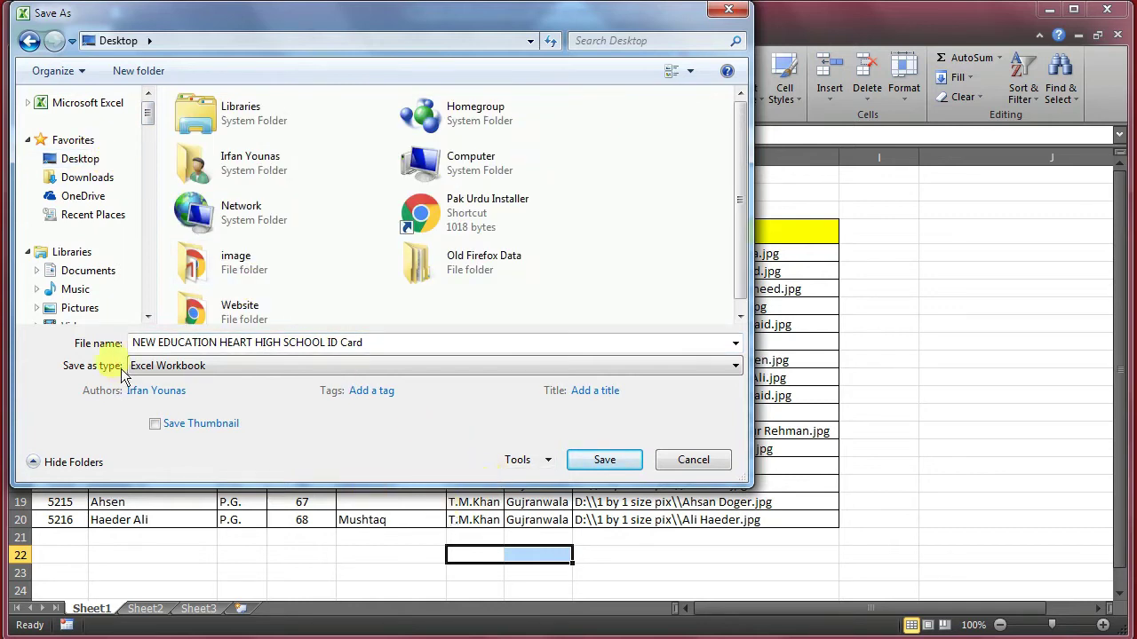
{"action": "left_click", "coordinate": [587, 464]}
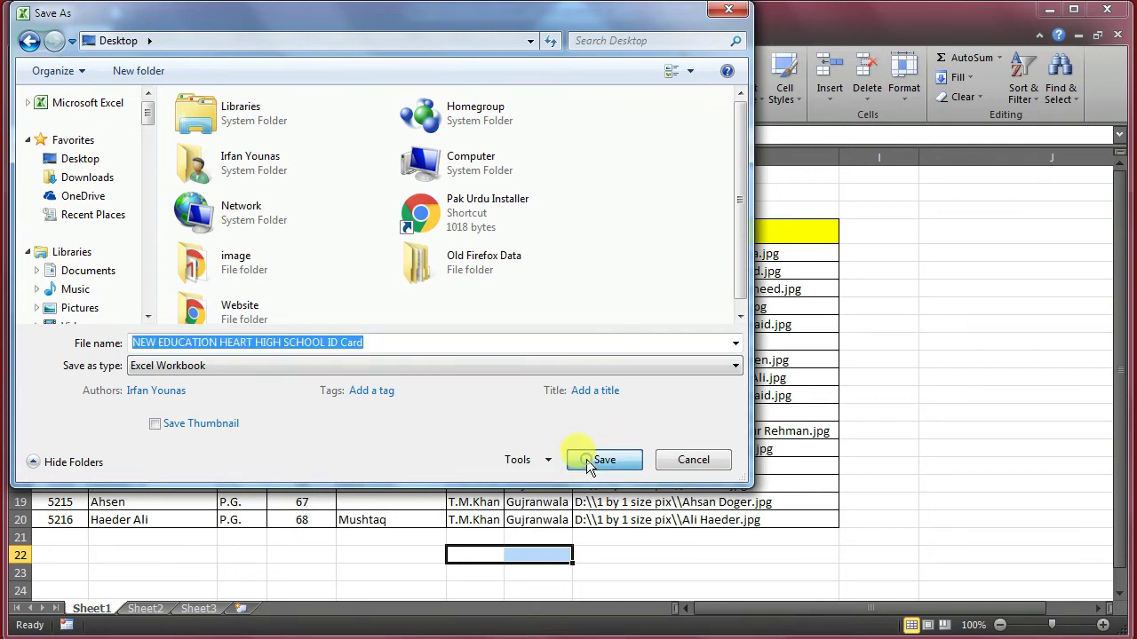
{"action": "left_click", "coordinate": [562, 536]}
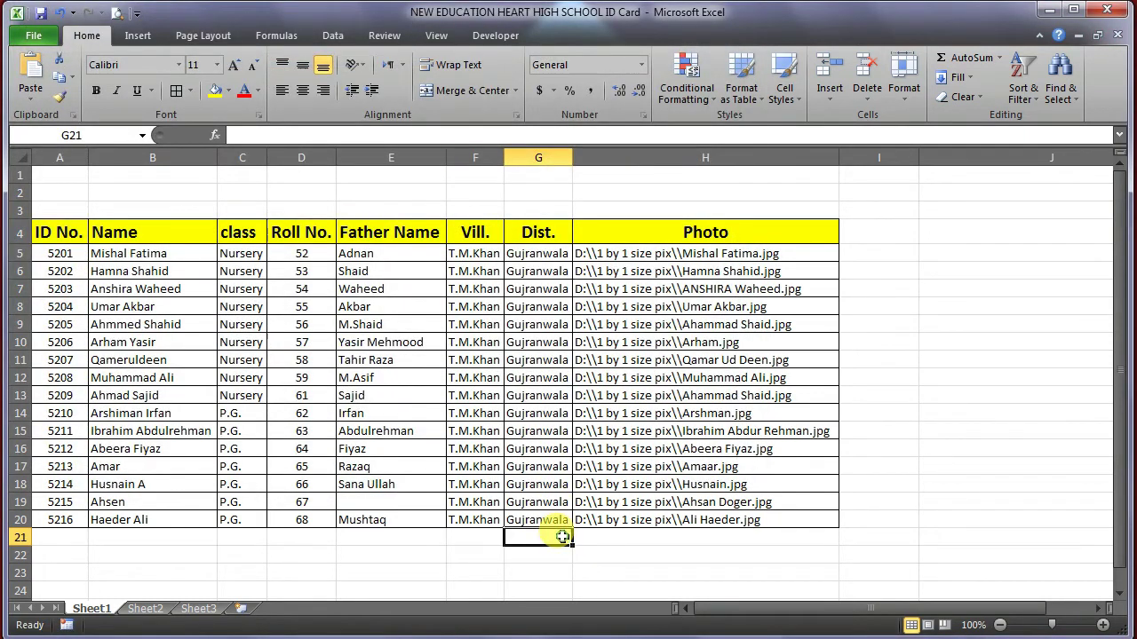
{"action": "left_click", "coordinate": [604, 537]}
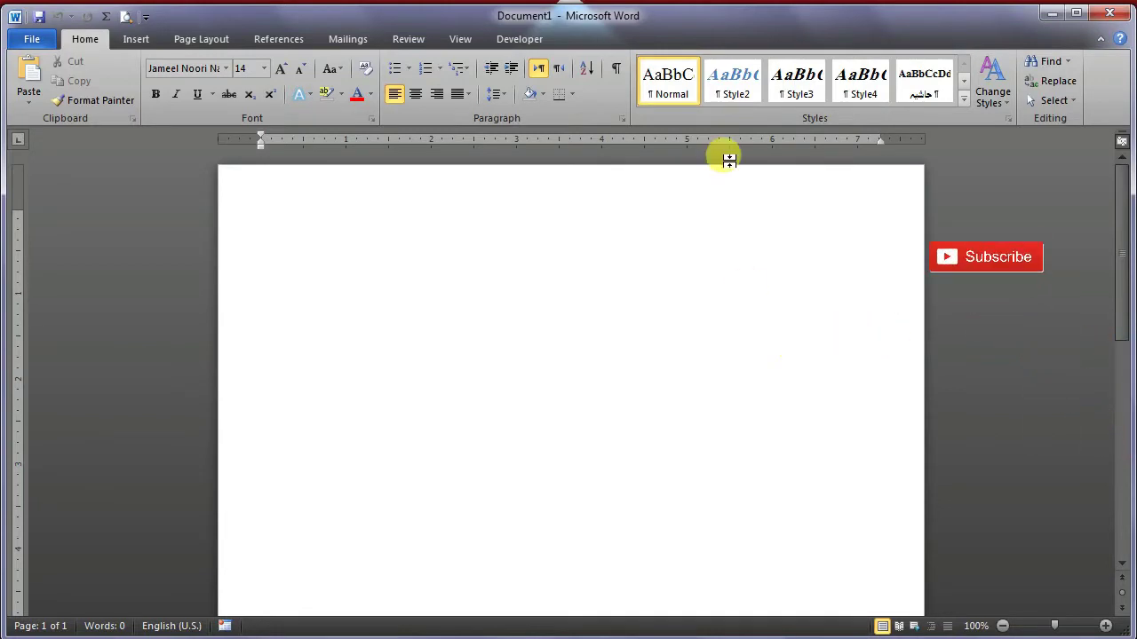
Insert a two-column, four-row table into the blank document and select it.
{"action": "left_click", "coordinate": [126, 16]}
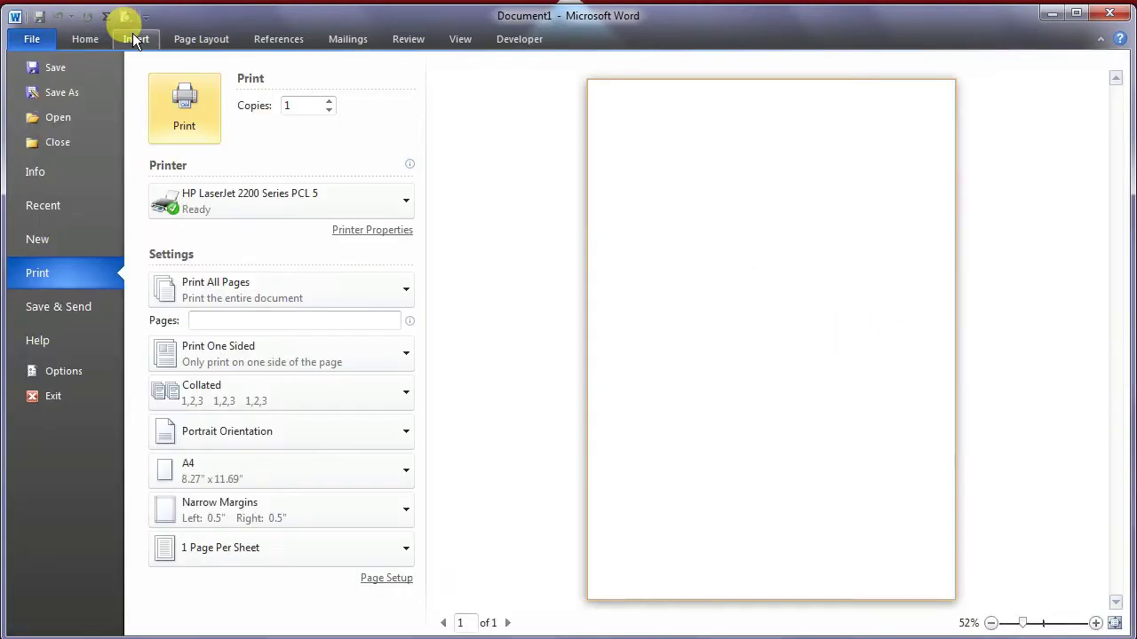
{"action": "left_click", "coordinate": [111, 36]}
{"action": "left_click", "coordinate": [136, 39]}
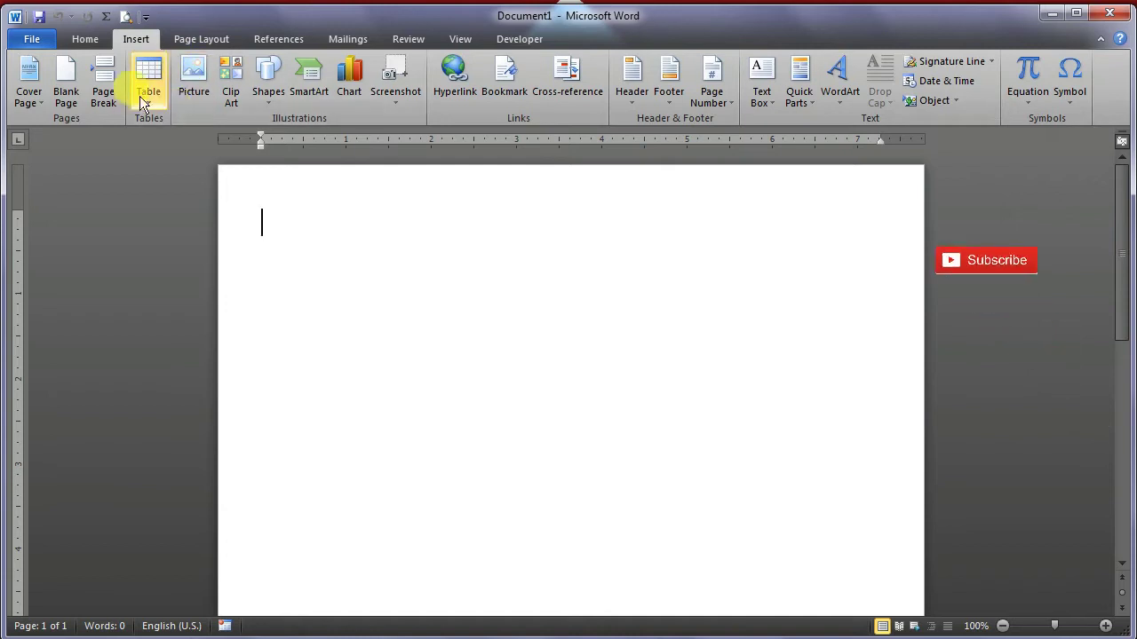
{"action": "left_click", "coordinate": [144, 89]}
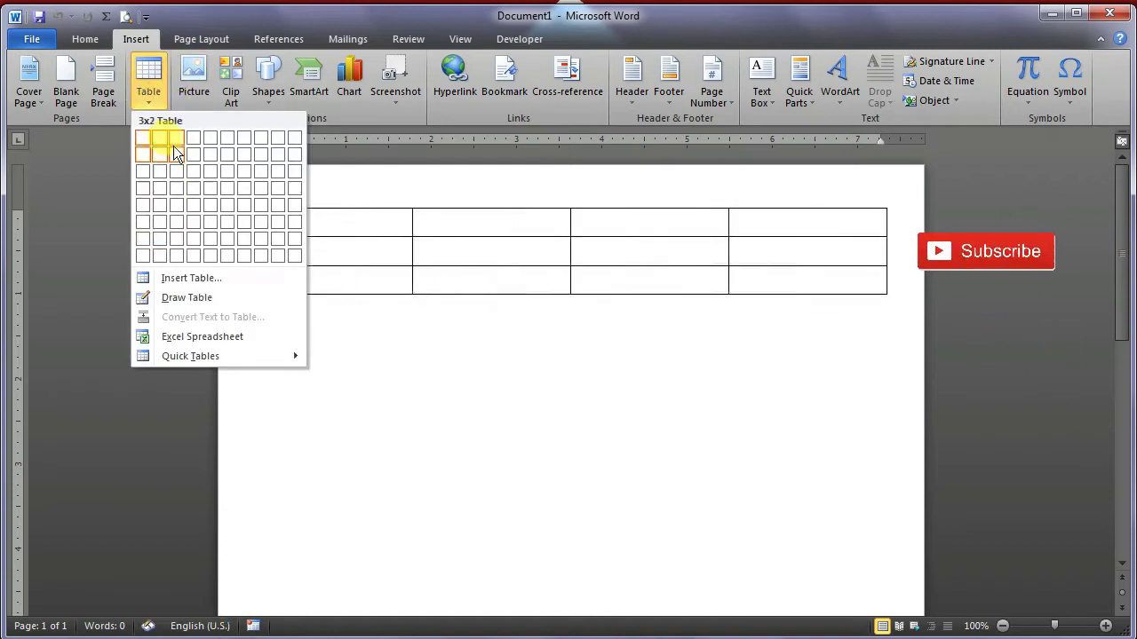
{"action": "left_click", "coordinate": [160, 200]}
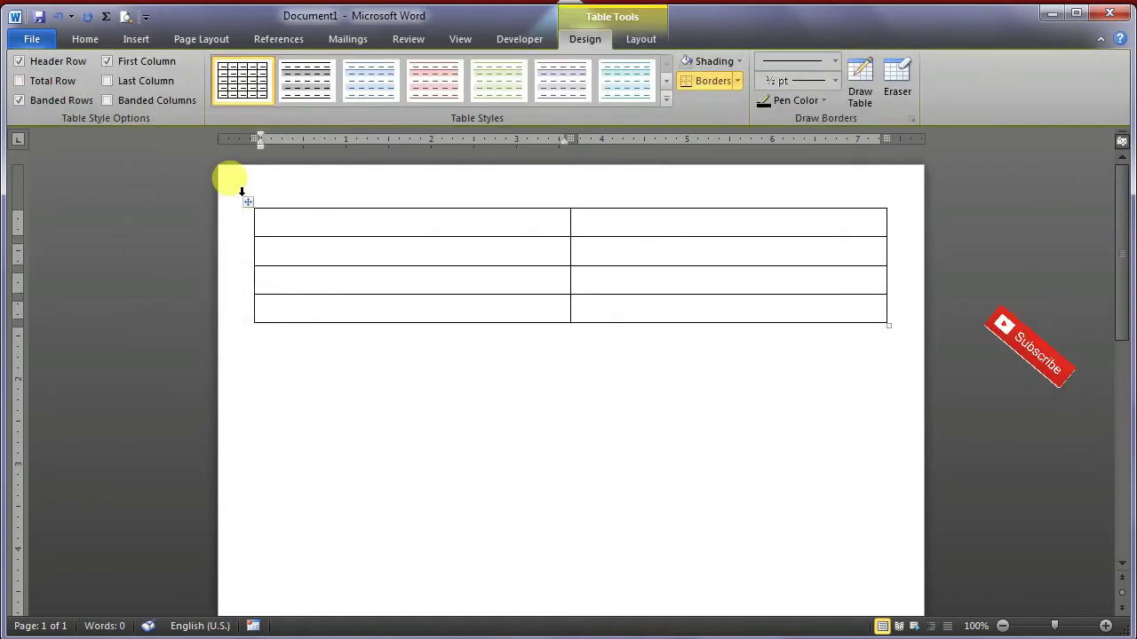
{"action": "left_click", "coordinate": [248, 202]}
Give every table cell 4½ pt orange borders.
{"action": "left_click", "coordinate": [824, 101]}
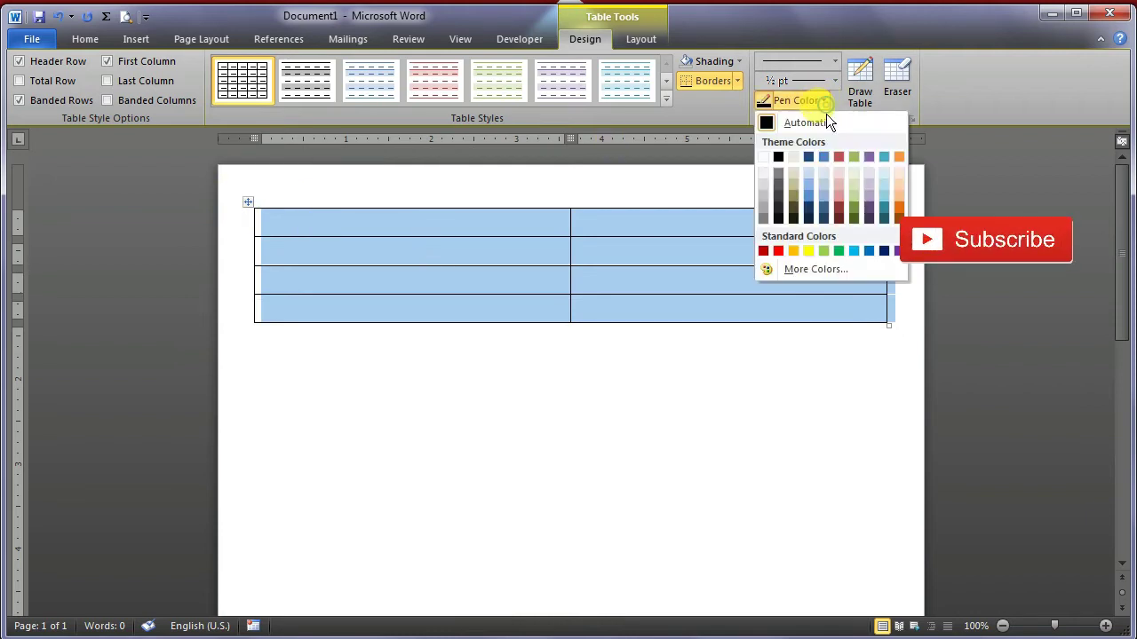
{"action": "left_click", "coordinate": [780, 219]}
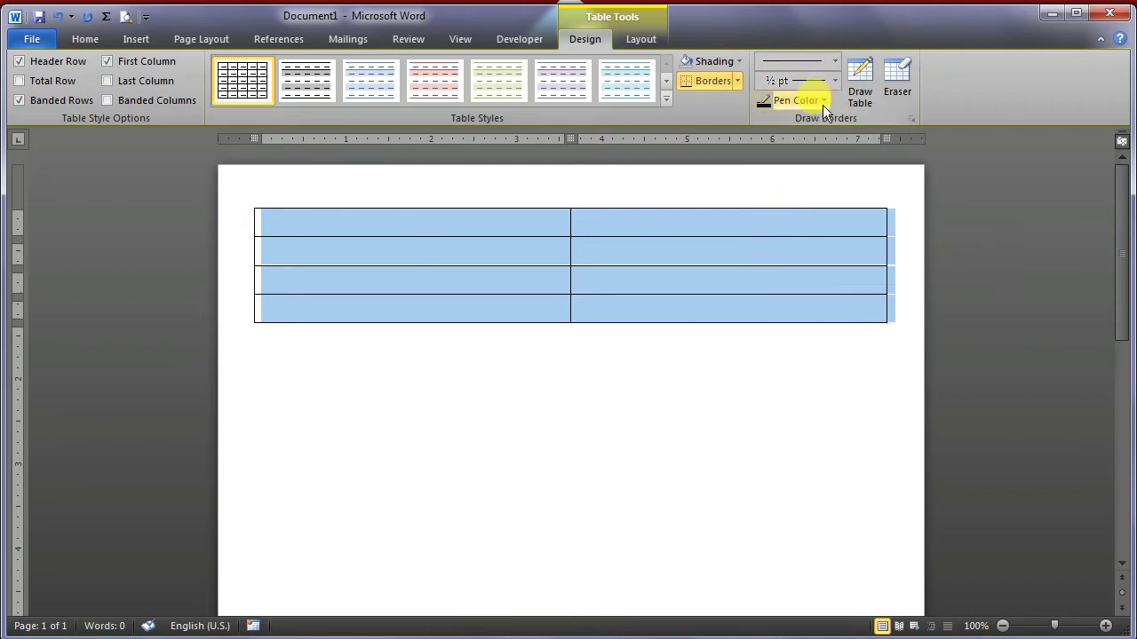
{"action": "left_click", "coordinate": [835, 80]}
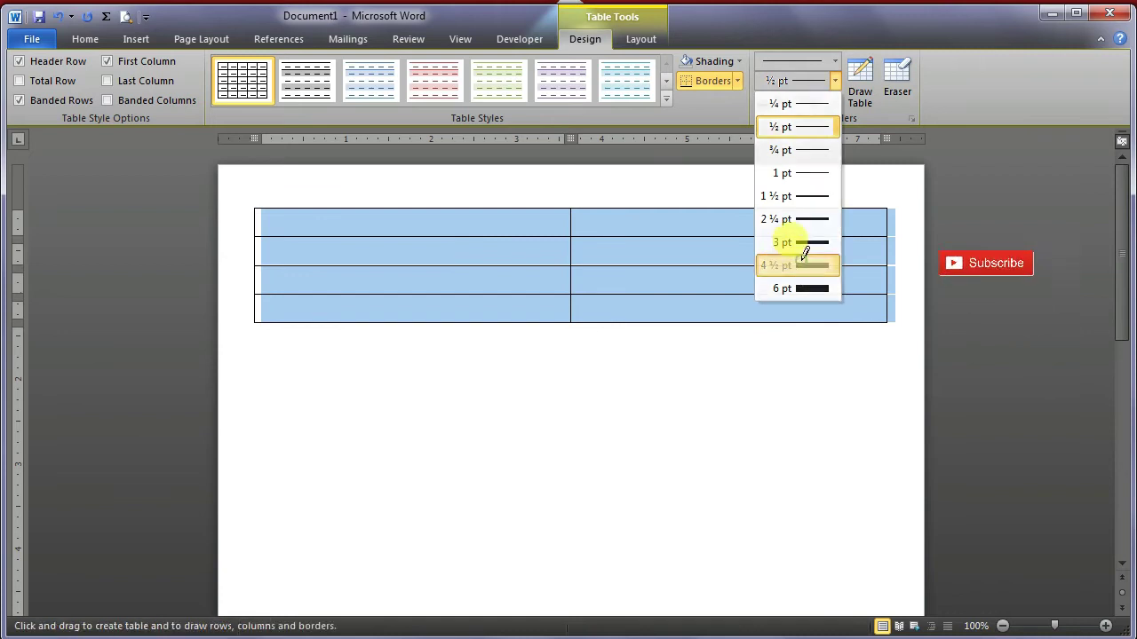
{"action": "left_click", "coordinate": [786, 264]}
{"action": "left_click", "coordinate": [816, 100]}
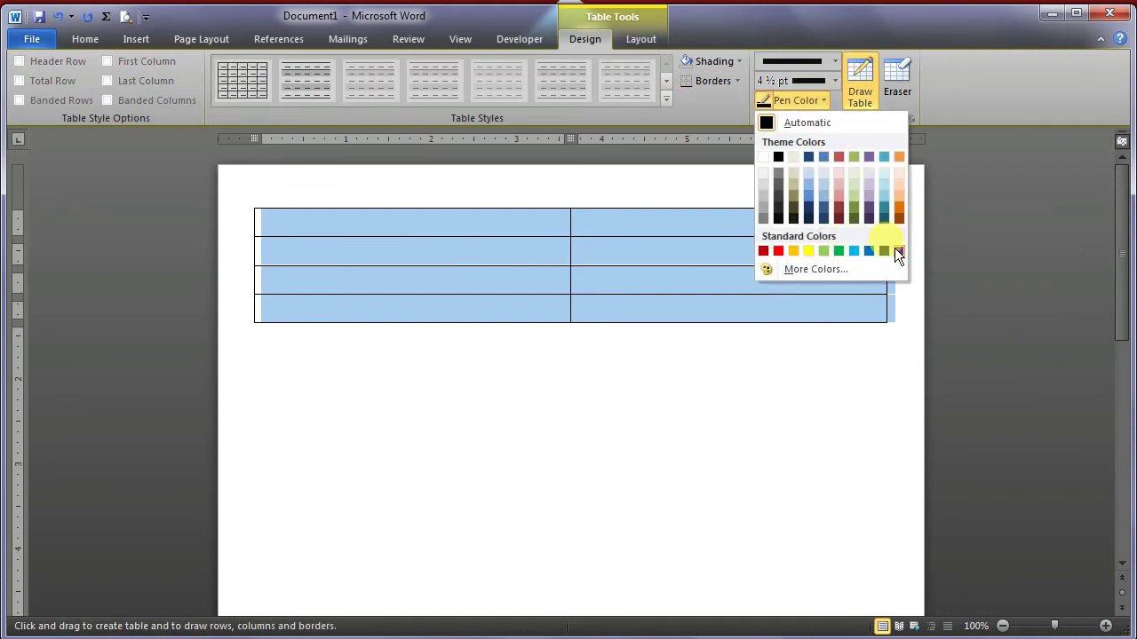
{"action": "left_click", "coordinate": [903, 209]}
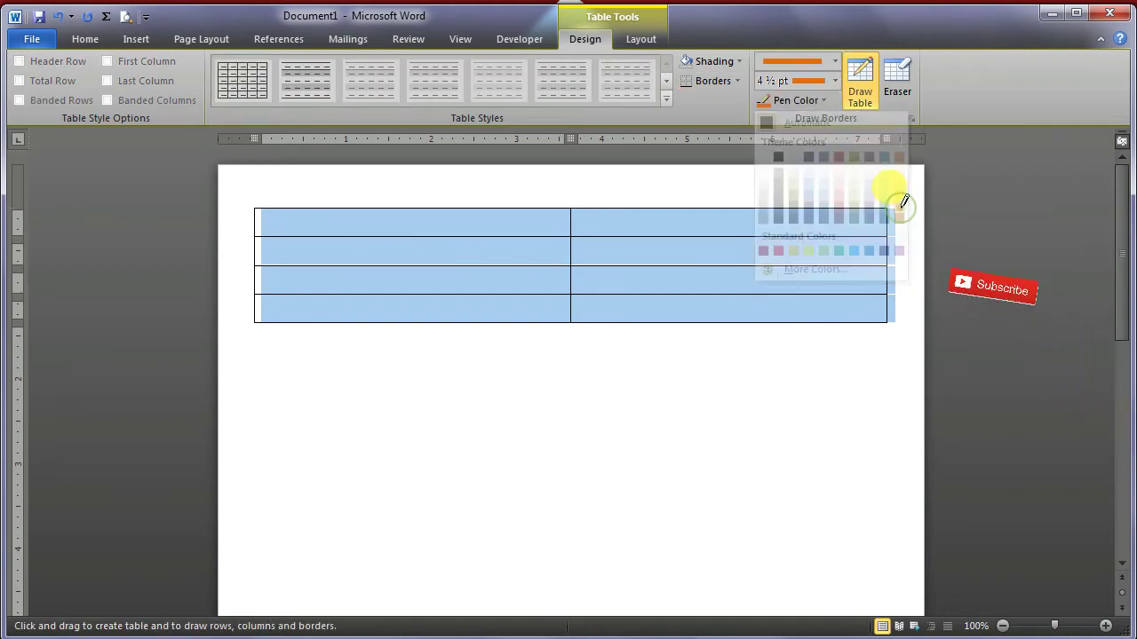
{"action": "left_click", "coordinate": [736, 80]}
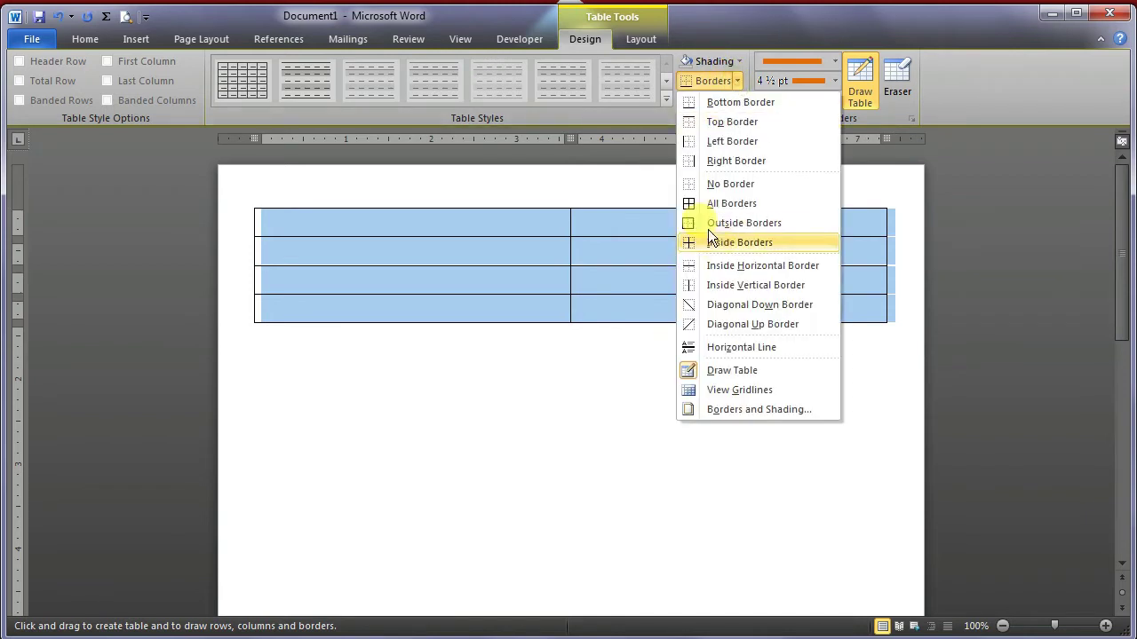
{"action": "left_click", "coordinate": [697, 205]}
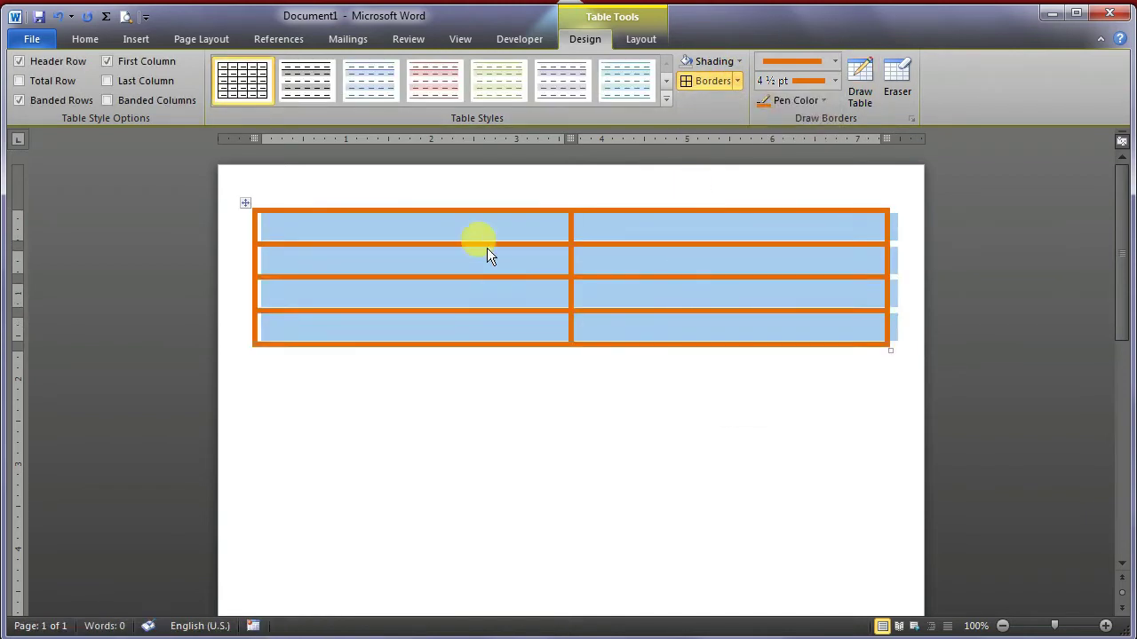
{"action": "right_click", "coordinate": [537, 293]}
In Table Properties, set a fixed 2.5-inch row height and a 3.9-inch preferred column width.
{"action": "left_click", "coordinate": [621, 589]}
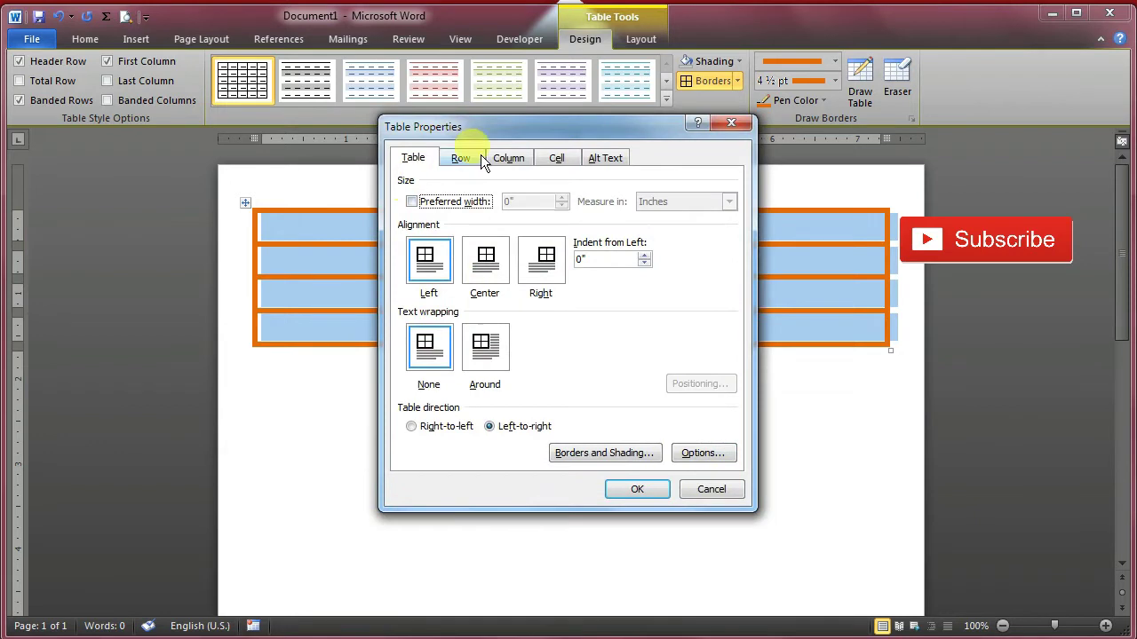
{"action": "left_click", "coordinate": [730, 124]}
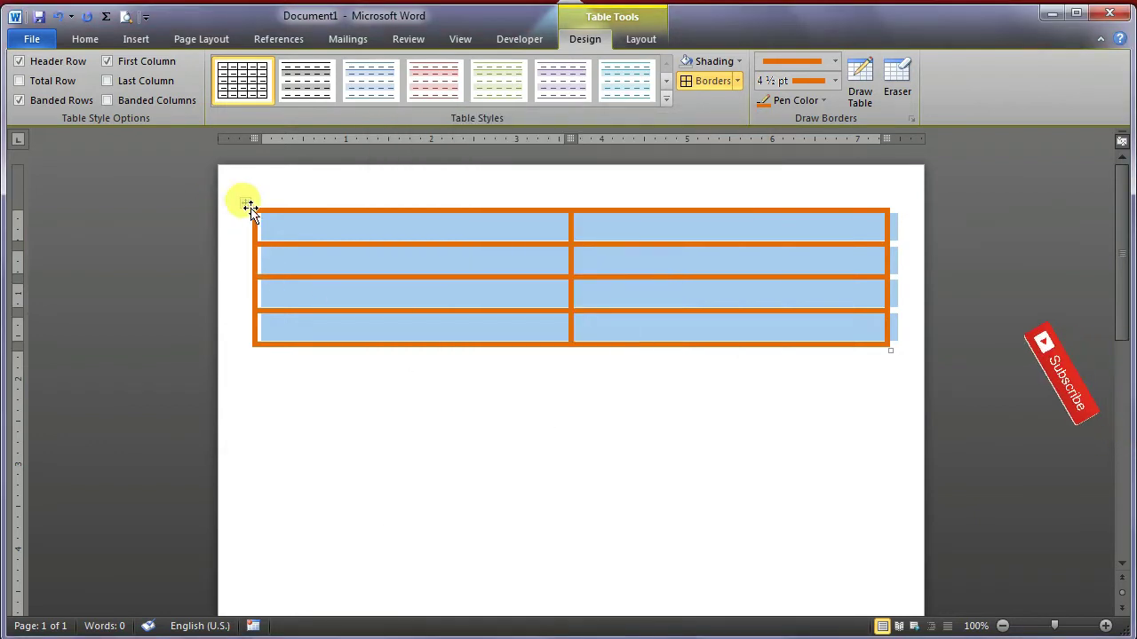
{"action": "right_click", "coordinate": [378, 269]}
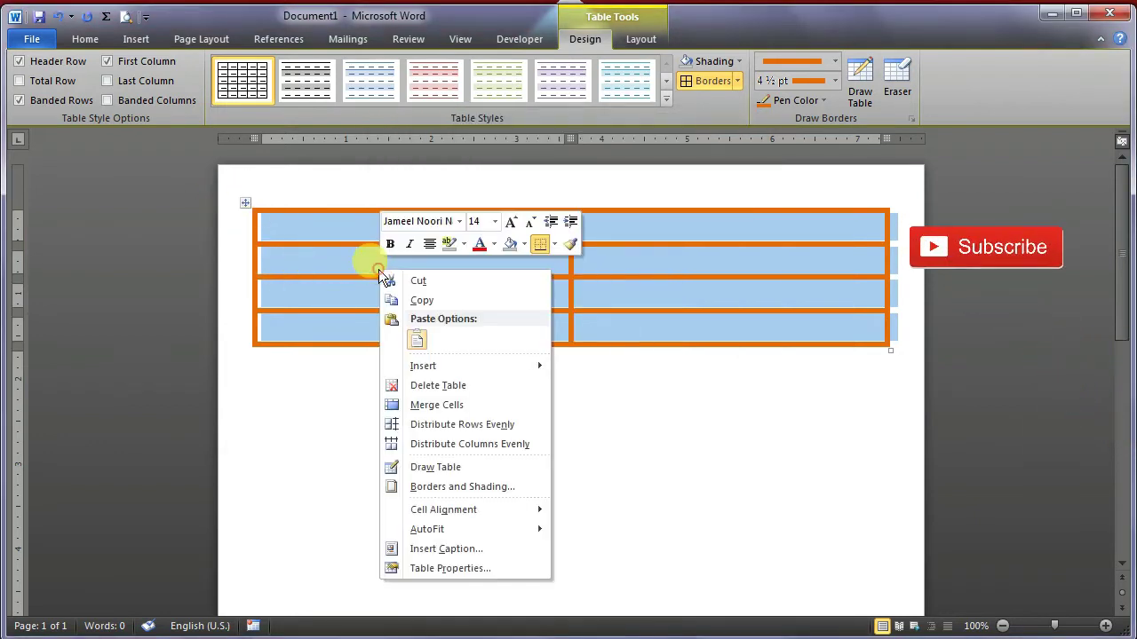
{"action": "left_click", "coordinate": [472, 568]}
{"action": "left_click", "coordinate": [457, 158]}
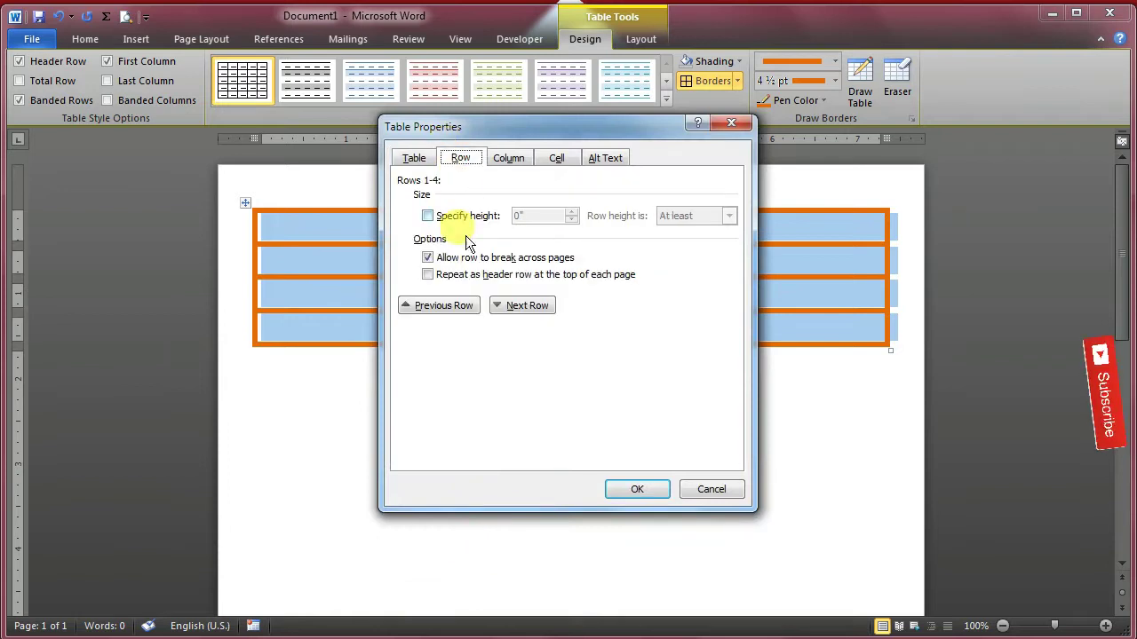
{"action": "left_click", "coordinate": [427, 216]}
{"action": "double_click", "coordinate": [509, 217]}
{"action": "type", "text": "2.5"}
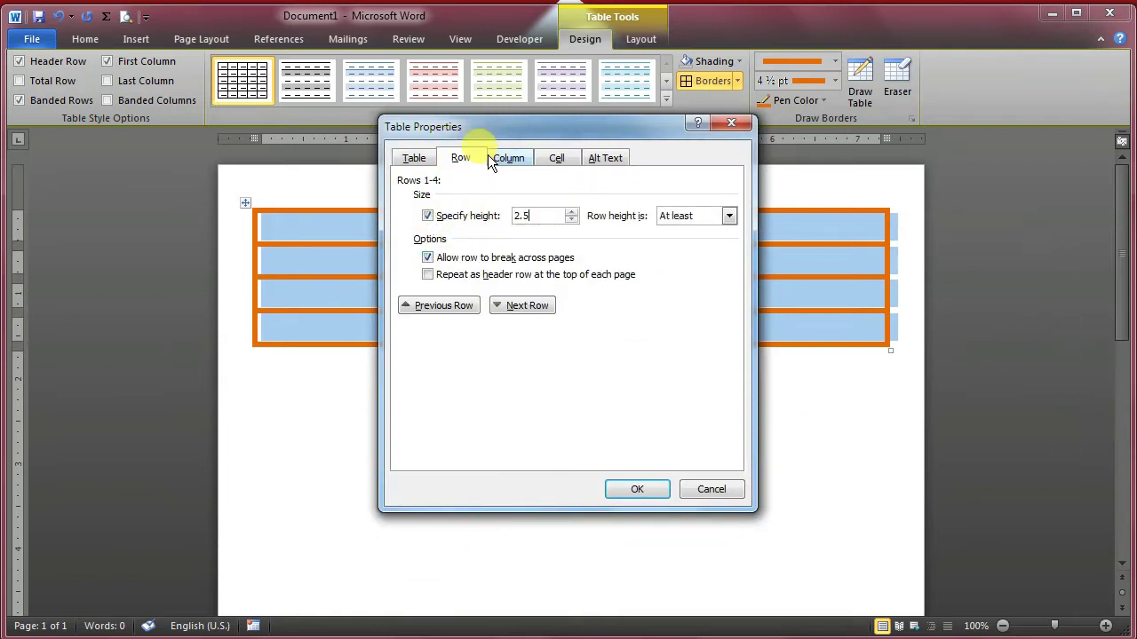
{"action": "left_click", "coordinate": [506, 158]}
{"action": "double_click", "coordinate": [533, 216]}
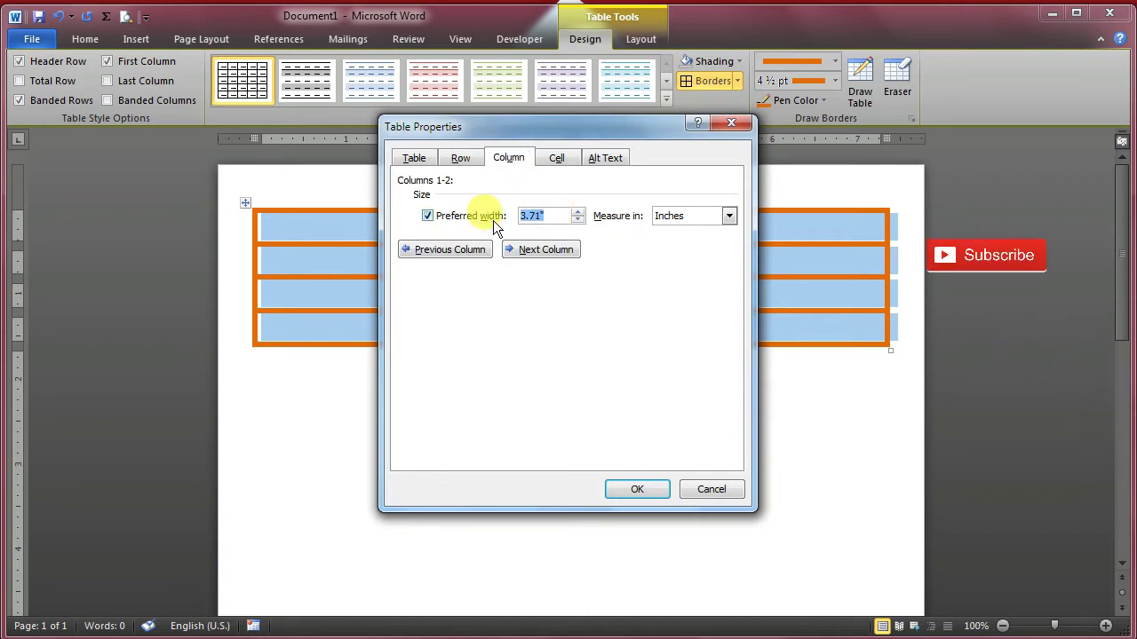
{"action": "type", "text": "3.9"}
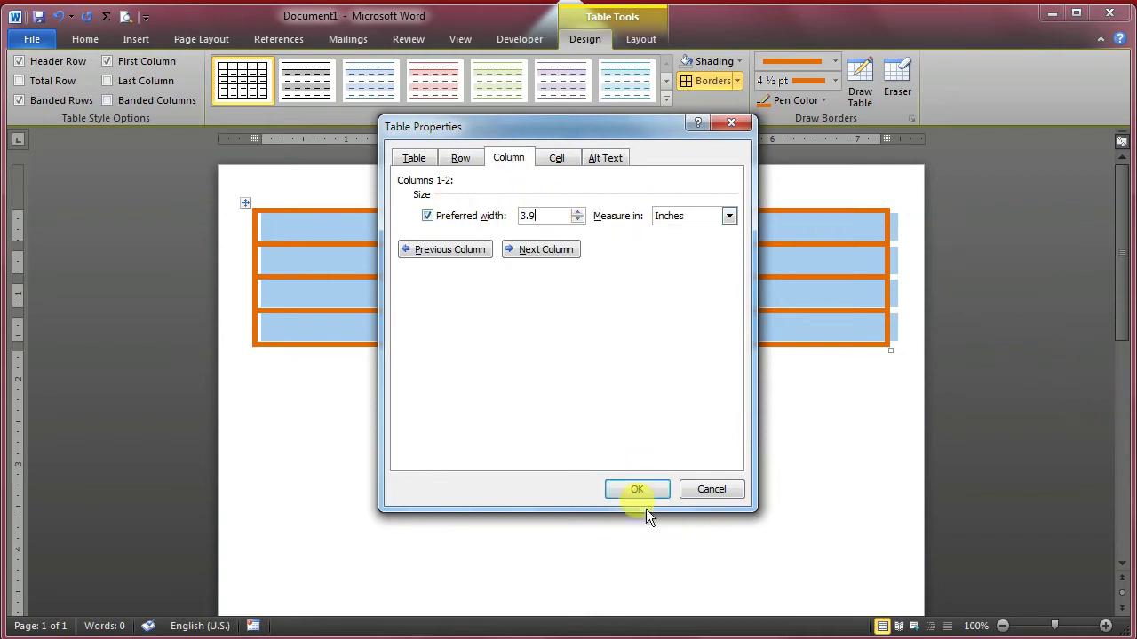
{"action": "left_click", "coordinate": [639, 490]}
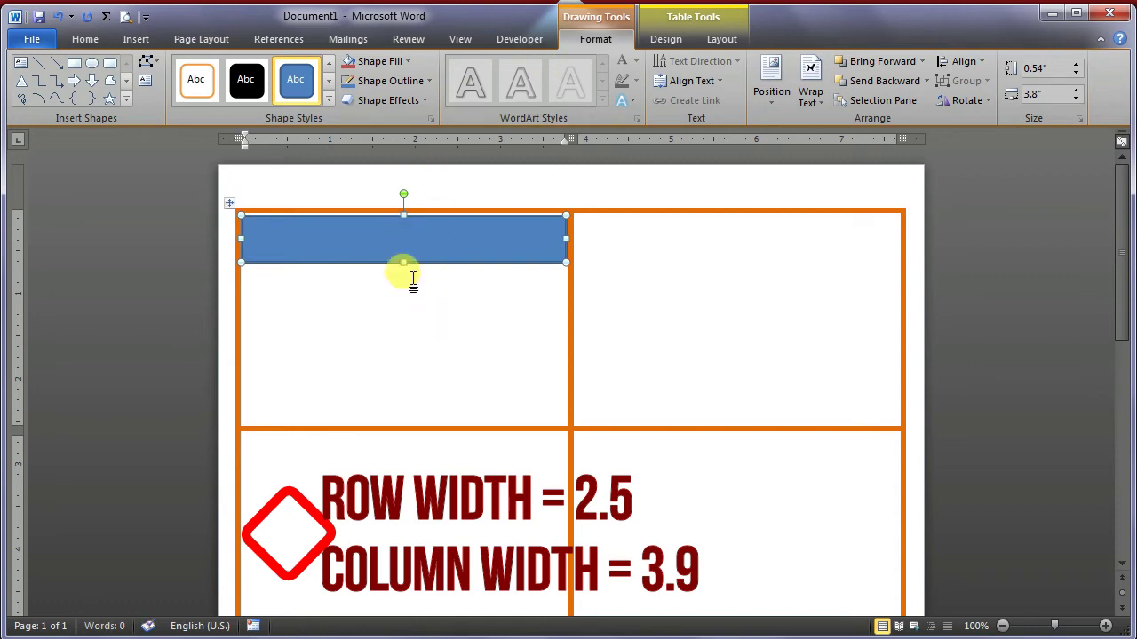
Make the banner shape dark blue with no outline, and type the school name into it.
{"action": "left_click_drag", "start_coordinate": [404, 211], "coordinate": [409, 205]}
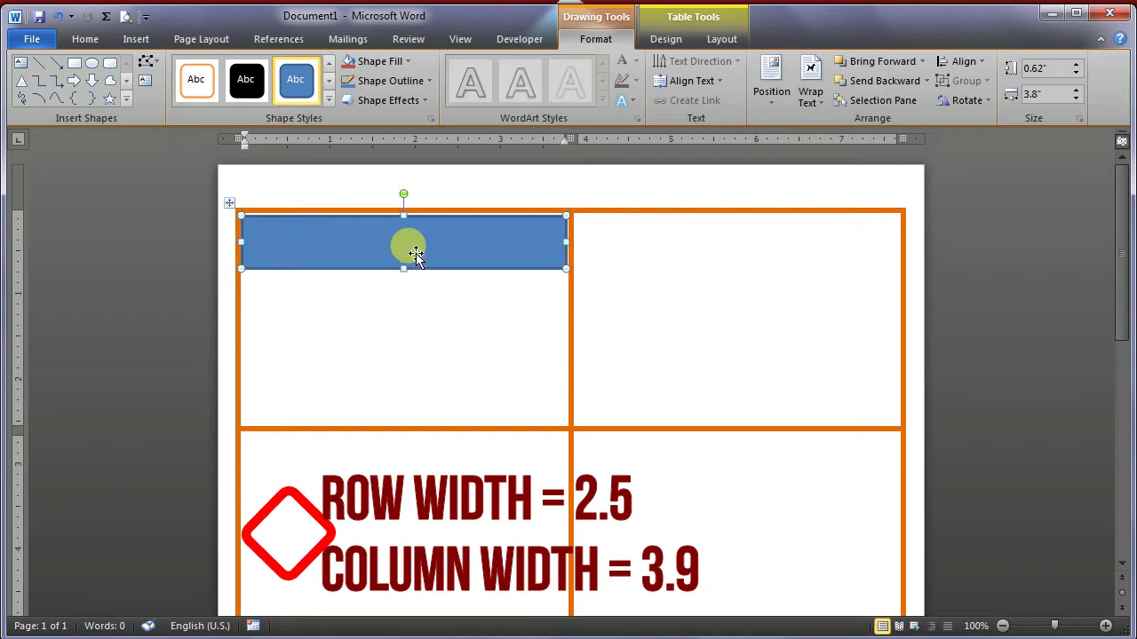
{"action": "left_click", "coordinate": [382, 61]}
{"action": "left_click", "coordinate": [466, 190]}
{"action": "left_click", "coordinate": [390, 81]}
{"action": "left_click", "coordinate": [392, 228]}
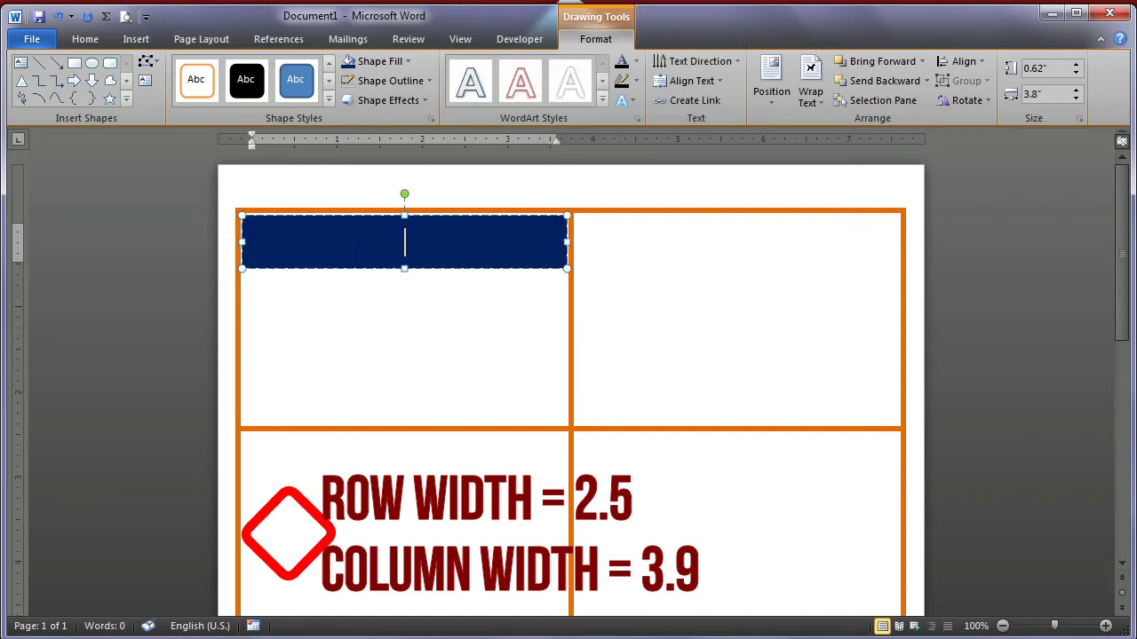
{"action": "type", "text": "new"}
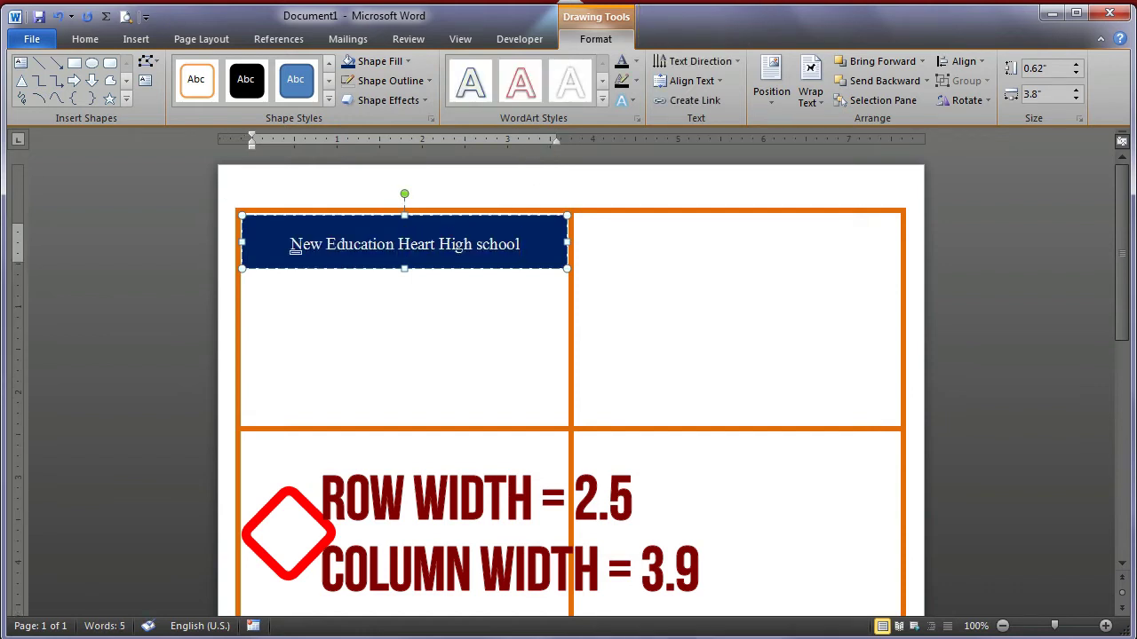
Shorten the banner to 0.42 inches and make its text Times New Roman, bold and smaller.
{"action": "left_click", "coordinate": [403, 269]}
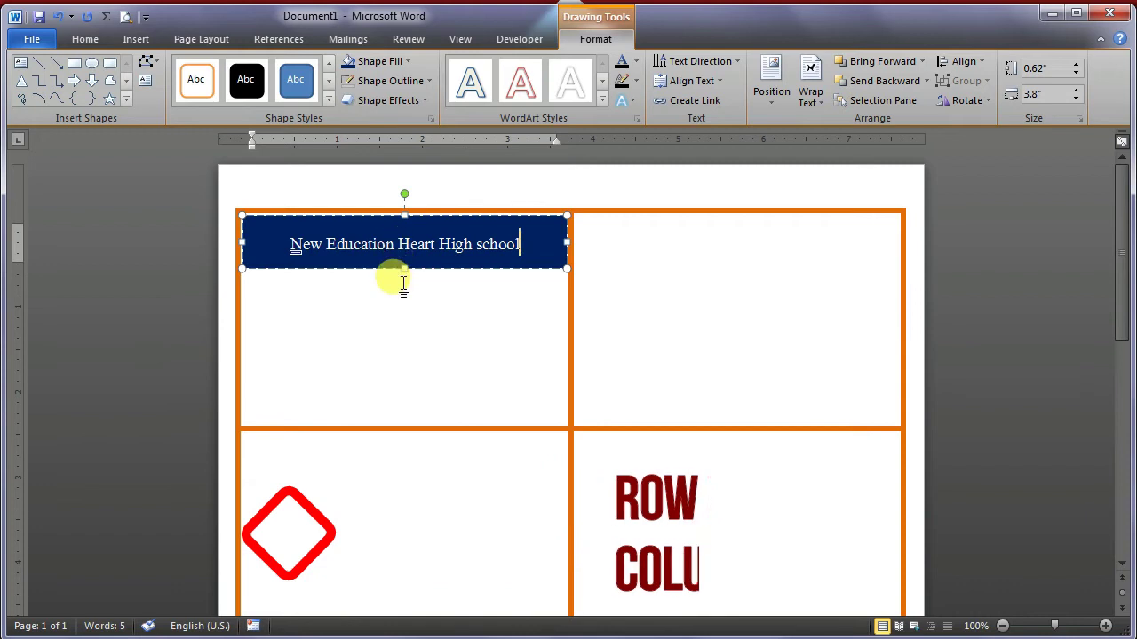
{"action": "left_click_drag", "start_coordinate": [403, 269], "coordinate": [404, 251]}
{"action": "left_click", "coordinate": [289, 241]}
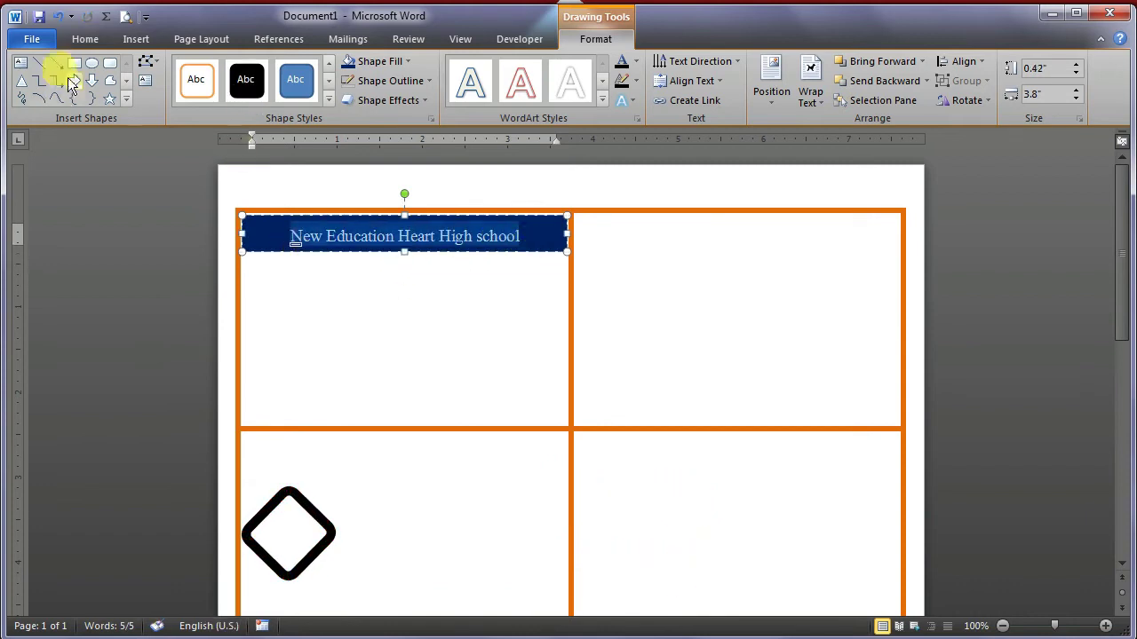
{"action": "left_click", "coordinate": [85, 39]}
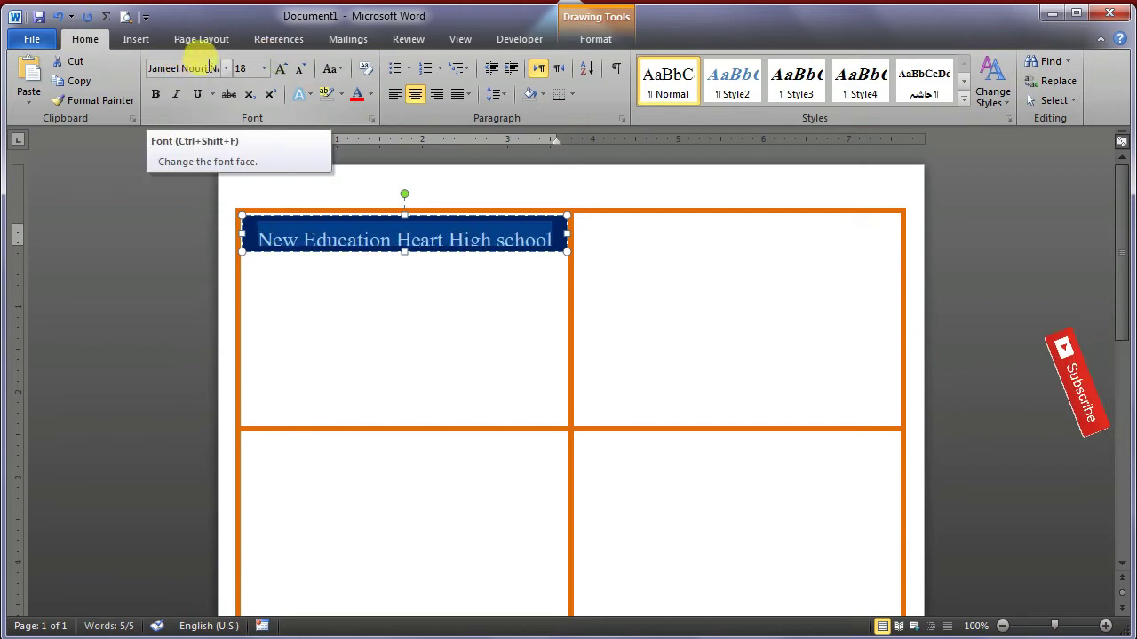
{"action": "left_click", "coordinate": [225, 68]}
{"action": "left_click", "coordinate": [231, 151]}
{"action": "key", "text": "ctrl+b"}
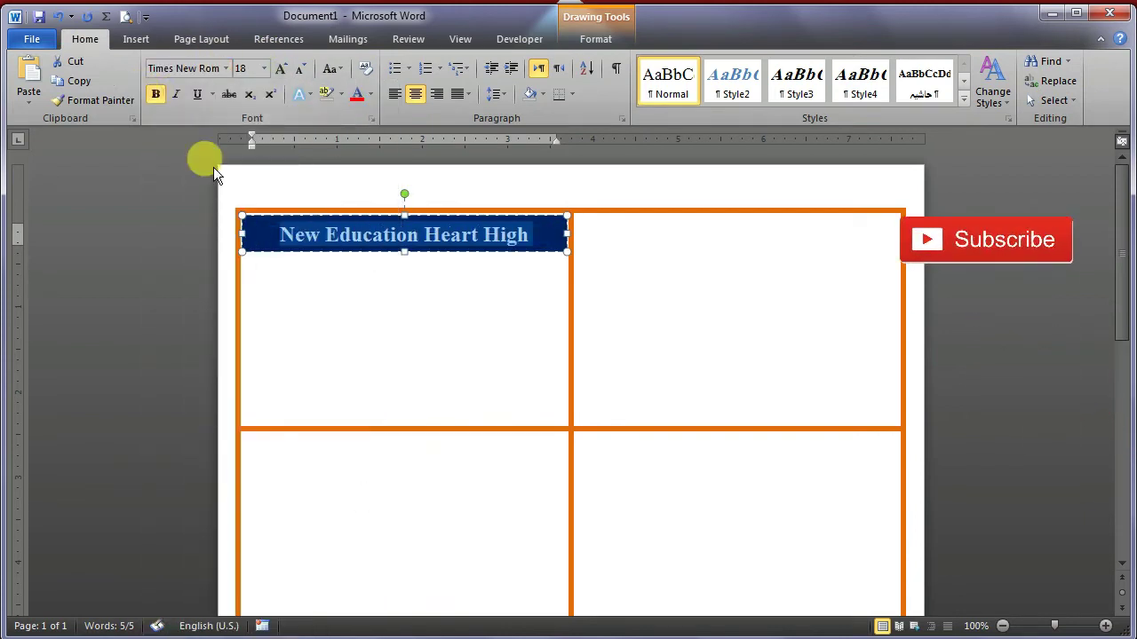
{"action": "left_click", "coordinate": [300, 69]}
Copy the banner to the card's bottom and type the 'Sign of st.' and 'sign of principal' labels.
{"action": "left_click", "coordinate": [308, 288]}
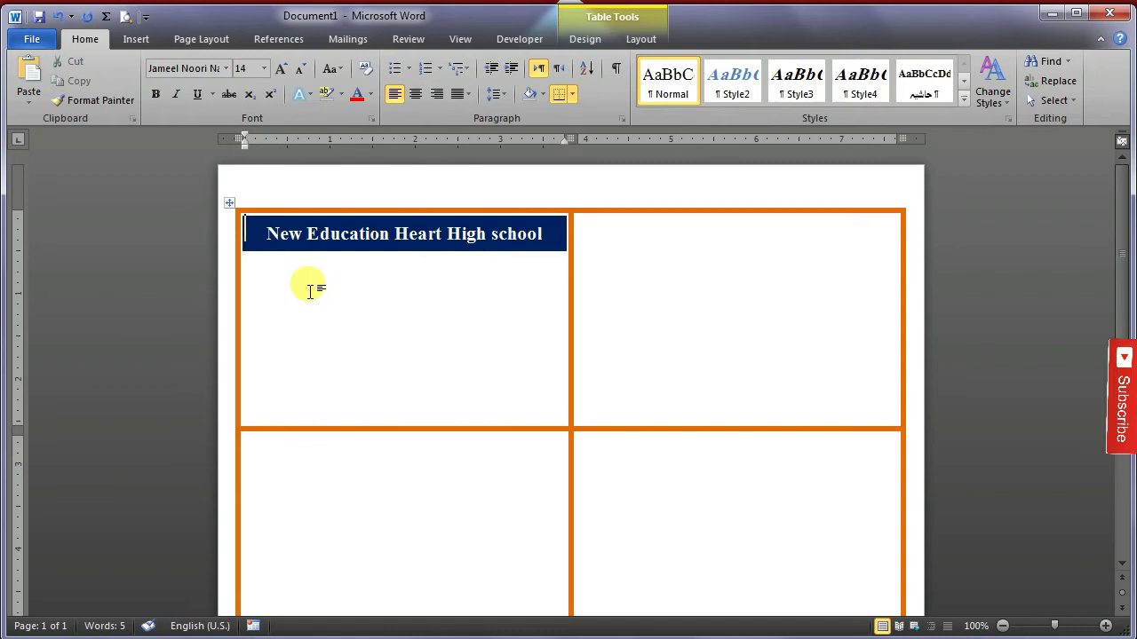
{"action": "mouse_move", "coordinate": [554, 241]}
{"action": "left_mouse_down"}
{"action": "mouse_move", "coordinate": [551, 425]}
{"action": "mouse_move", "coordinate": [266, 411]}
{"action": "left_mouse_up"}
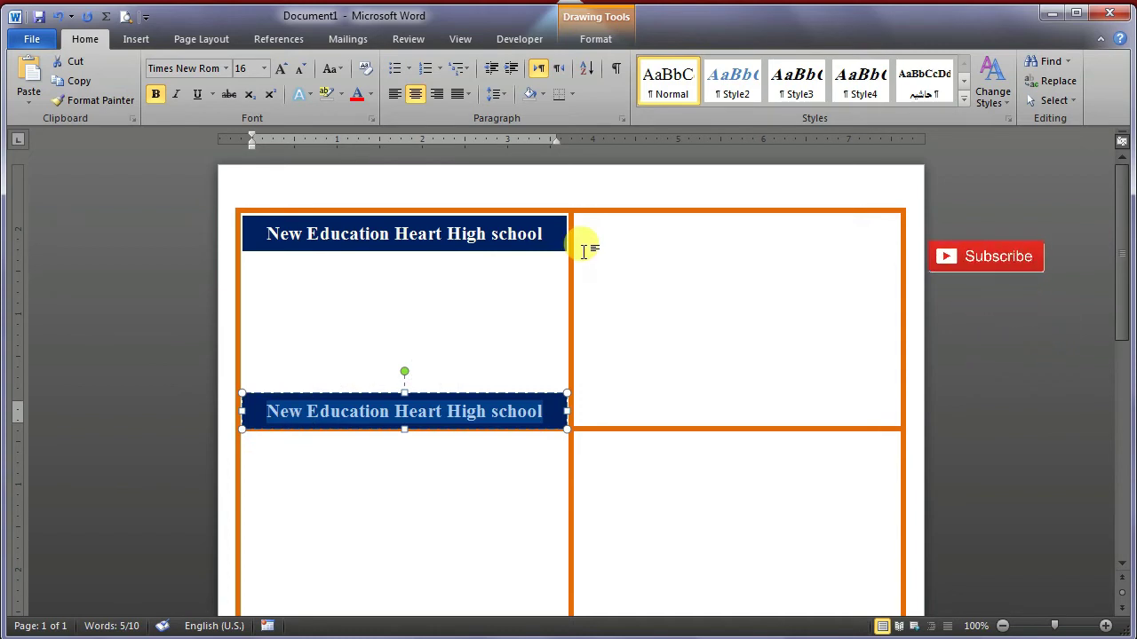
{"action": "key", "text": "BackSpace"}
{"action": "type", "text": "sif"}
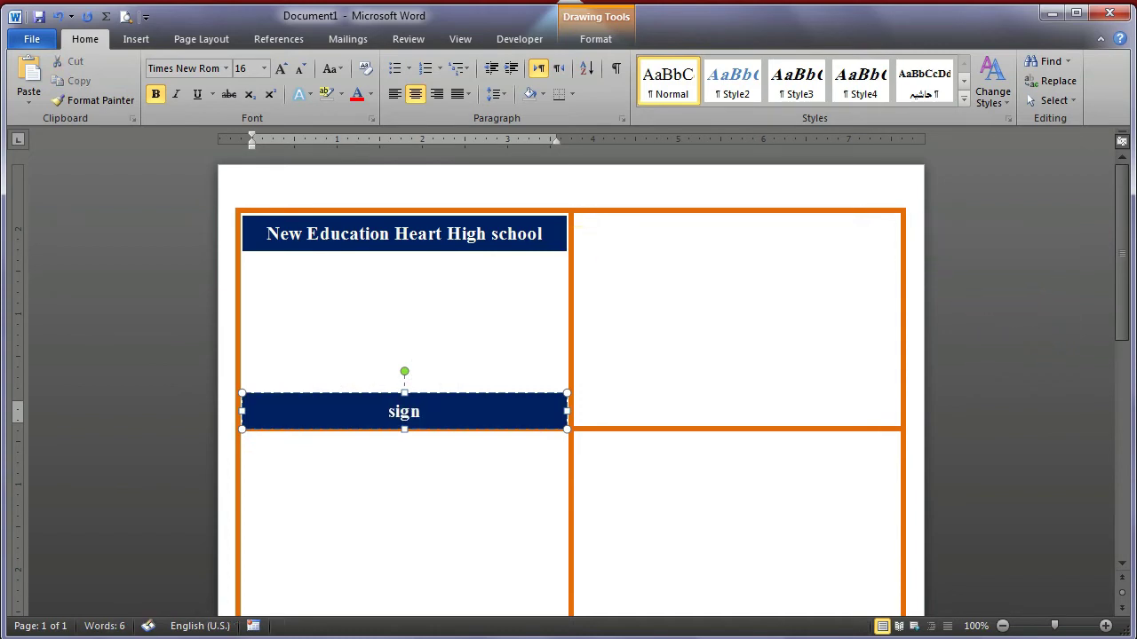
{"action": "type", "text": "t."}
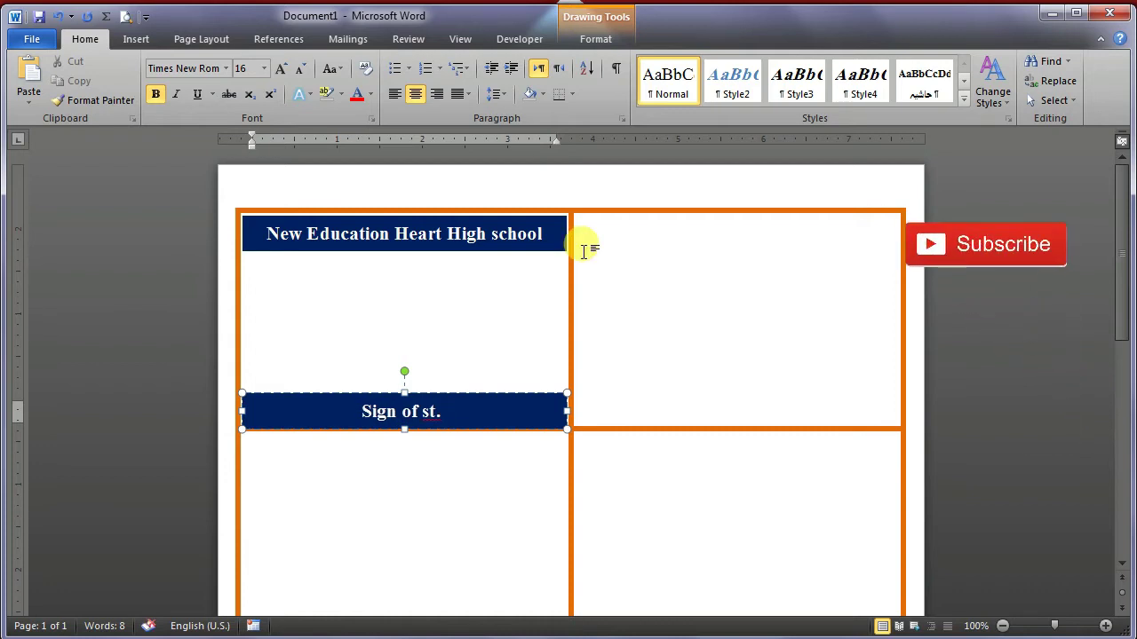
{"action": "type", "text": " sign"}
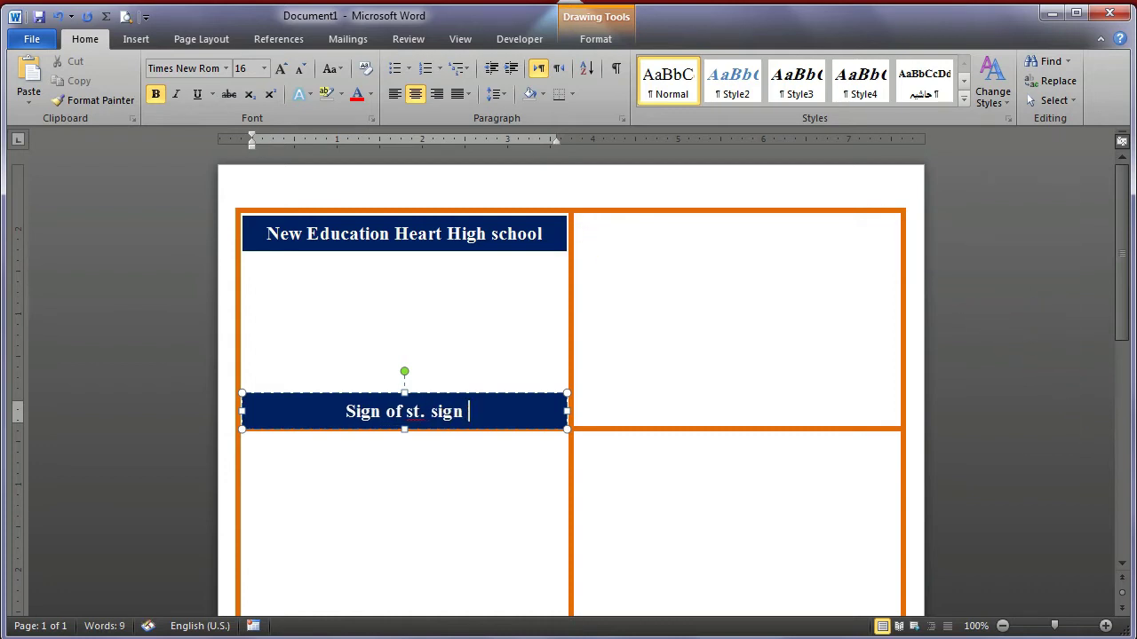
{"action": "type", "text": "of principal"}
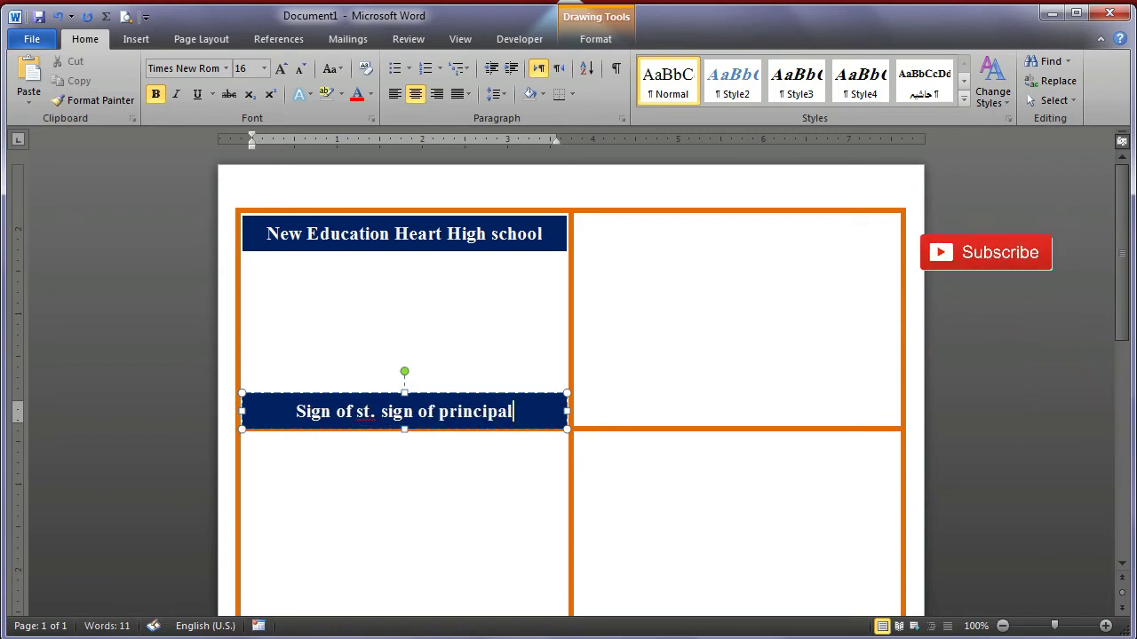
Set the footer labels to 10 pt and left-align them.
{"action": "left_click", "coordinate": [381, 412]}
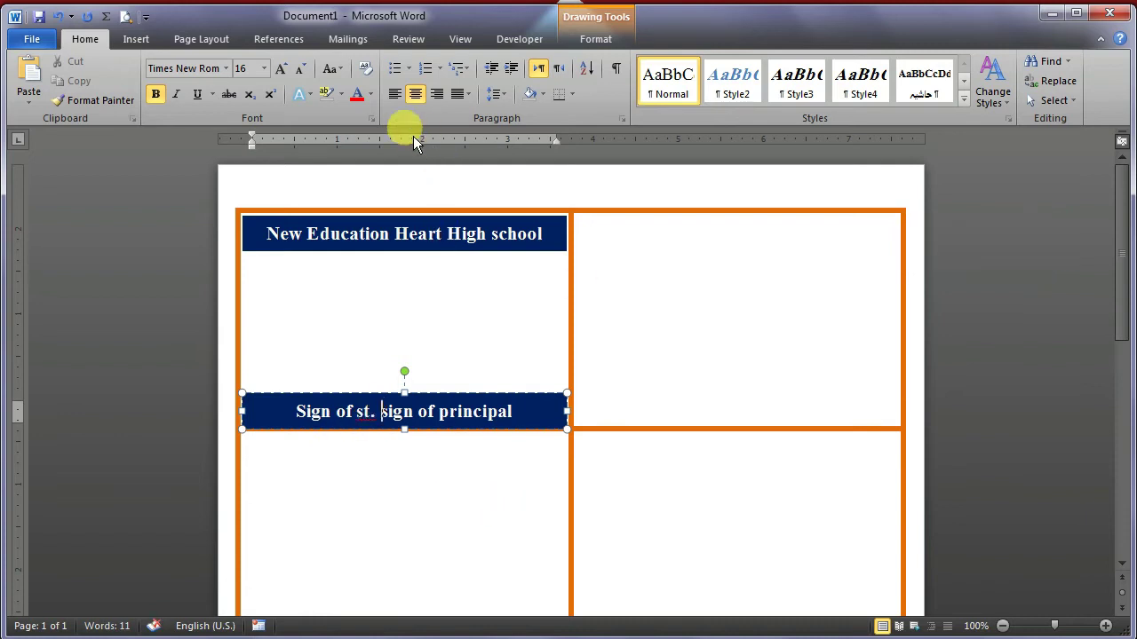
{"action": "left_click_drag", "start_coordinate": [497, 426], "coordinate": [225, 449]}
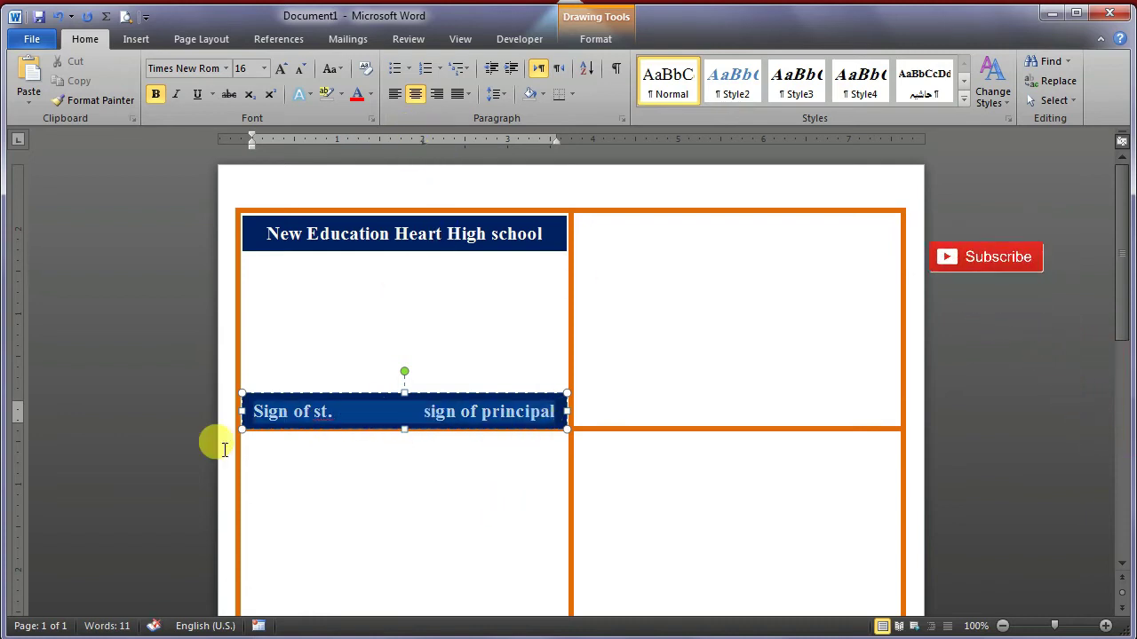
{"action": "left_click", "coordinate": [300, 68]}
{"action": "left_click", "coordinate": [299, 69]}
{"action": "left_click", "coordinate": [300, 69]}
{"action": "left_click", "coordinate": [299, 69]}
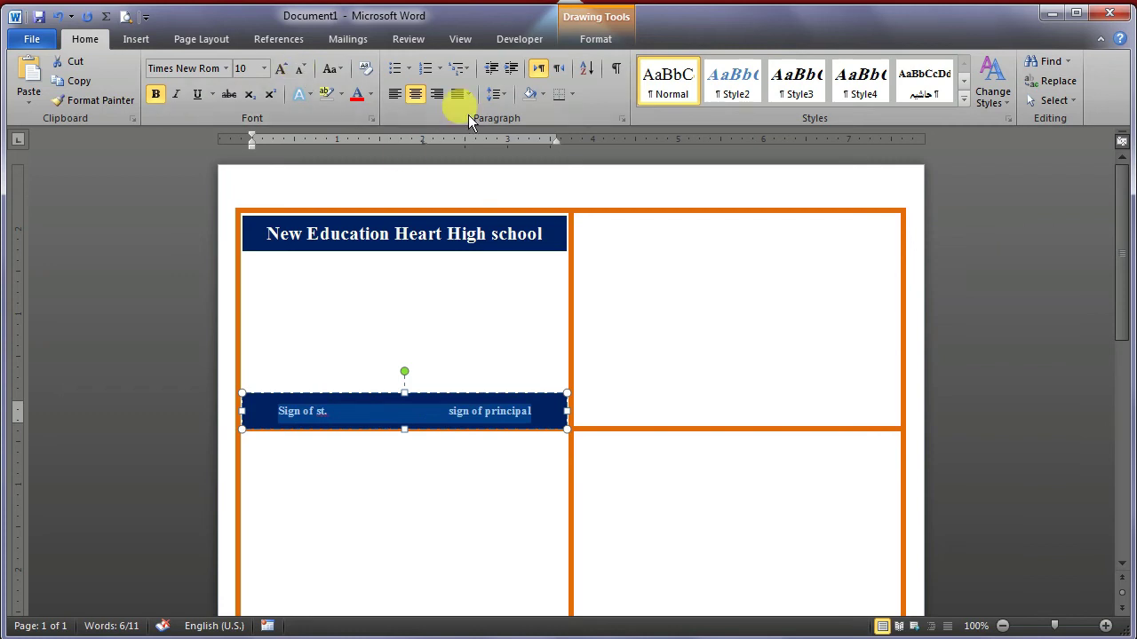
{"action": "left_click", "coordinate": [446, 412]}
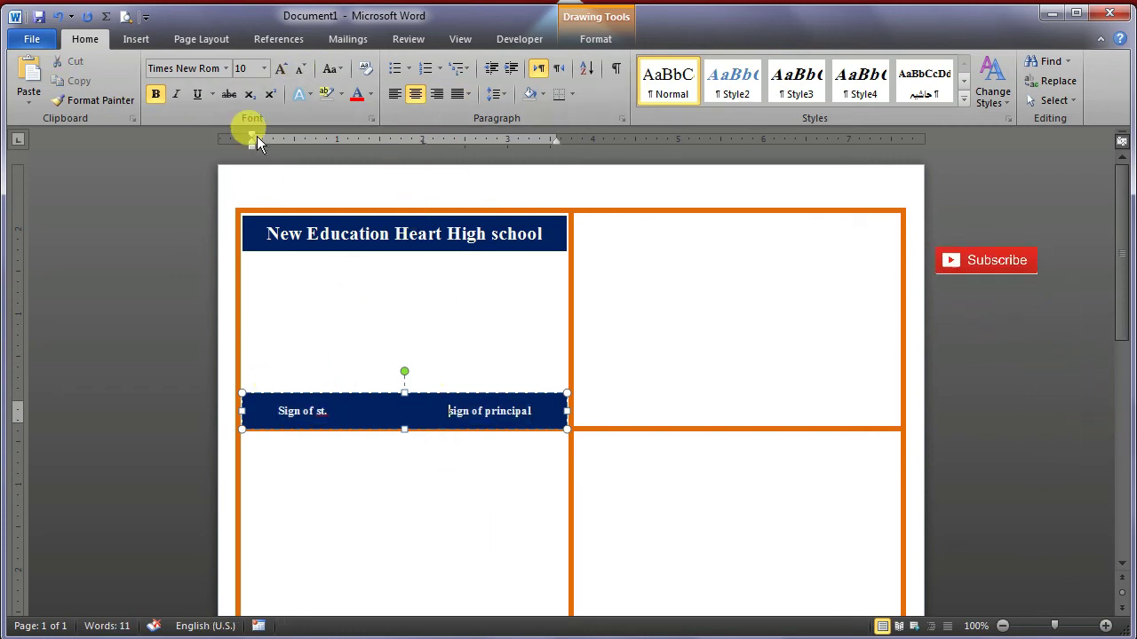
{"action": "left_click", "coordinate": [394, 94]}
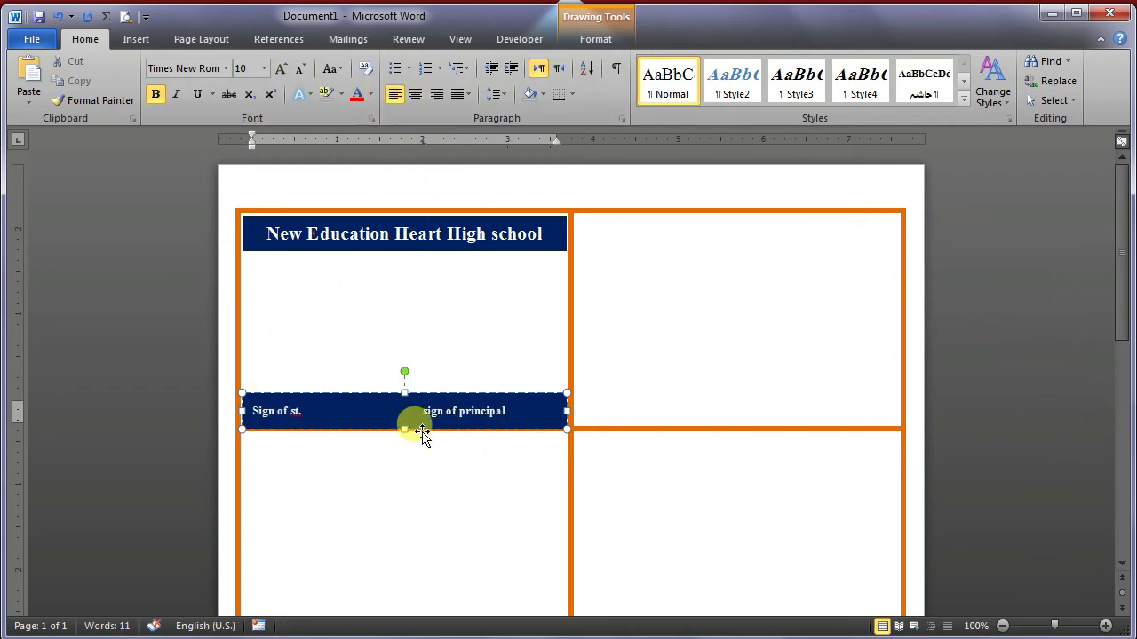
{"action": "left_click", "coordinate": [347, 271]}
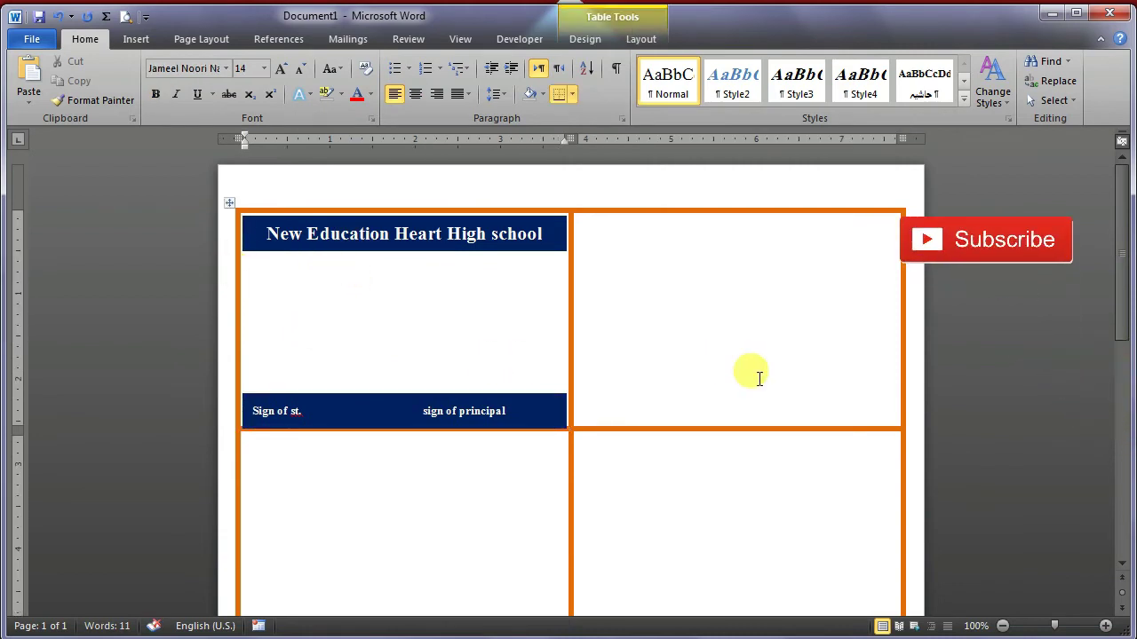
In Times New Roman, type the Identity Card, ID No., Name, Class, Roll No. and Vill labels with colons.
{"action": "left_click", "coordinate": [226, 68]}
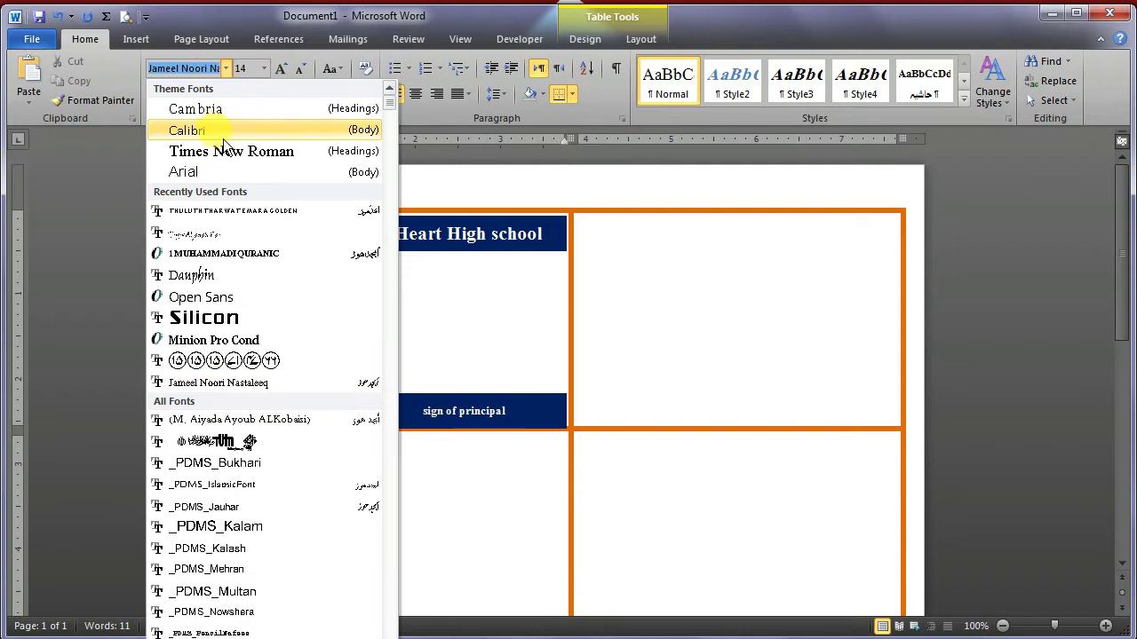
{"action": "left_click", "coordinate": [214, 145]}
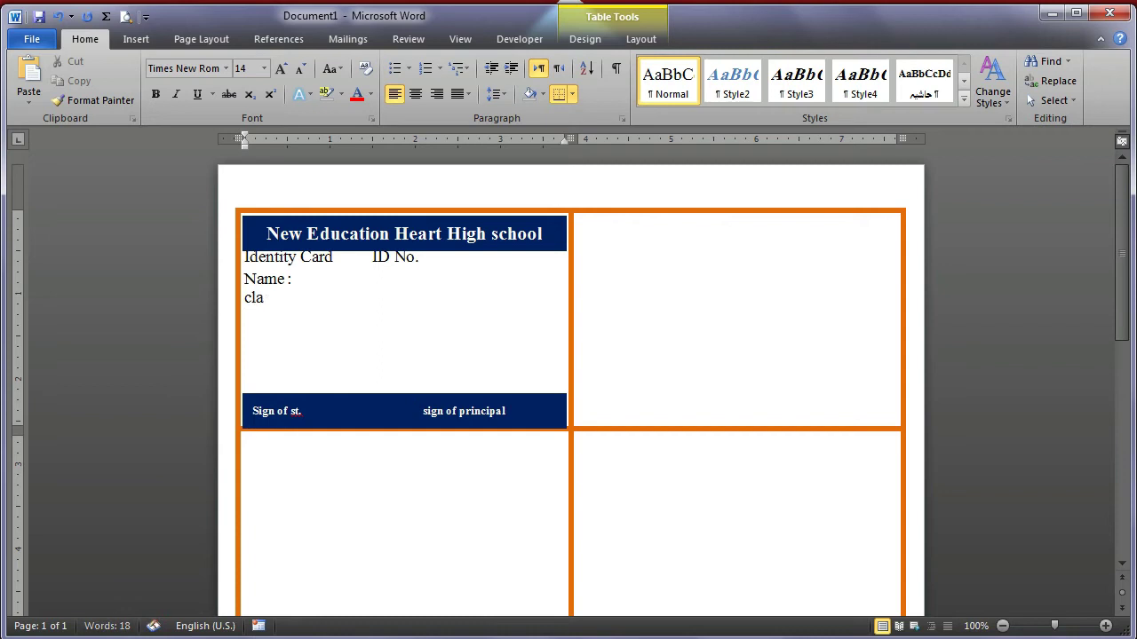
{"action": "type", "text": ":"}
{"action": "key", "text": "Left"}
{"action": "key", "text": "Left"}
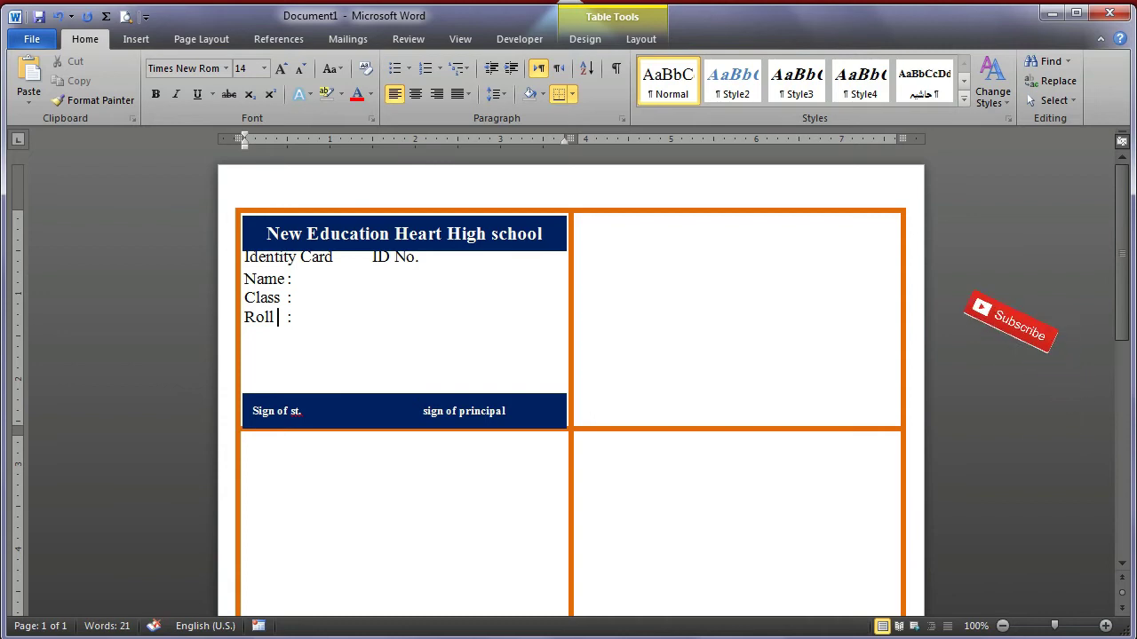
{"action": "type", "text": "No.    "}
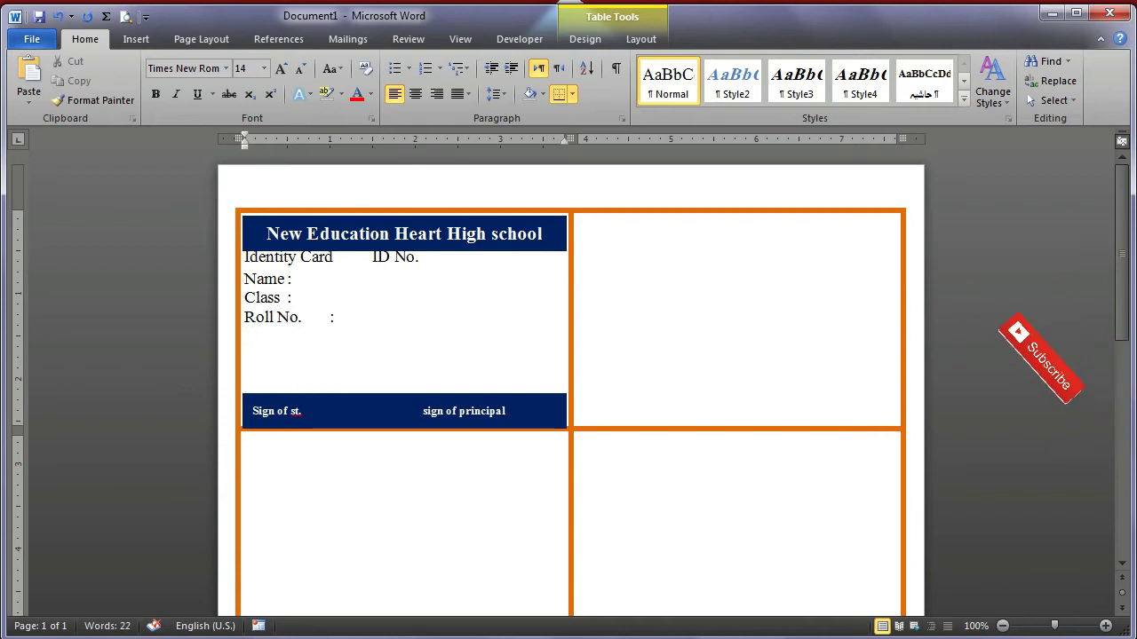
{"action": "type", "text": "Vill"}
{"action": "key", "text": "Tab"}
{"action": "type", "text": ":"}
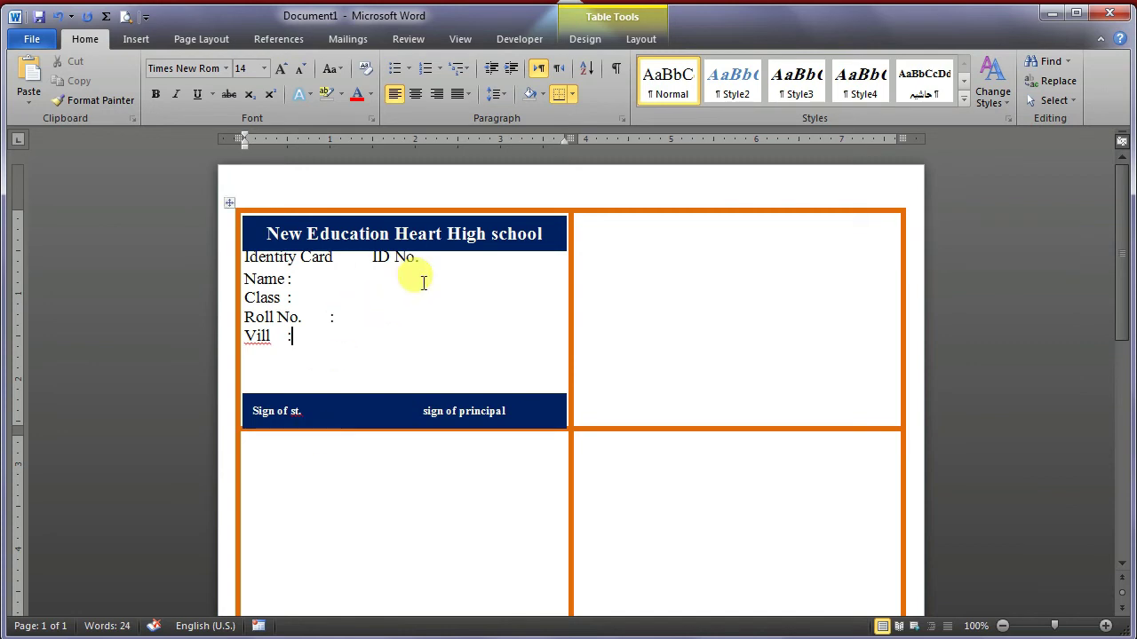
Make the card's label lines 12 pt and red.
{"action": "left_click_drag", "start_coordinate": [289, 336], "coordinate": [243, 256]}
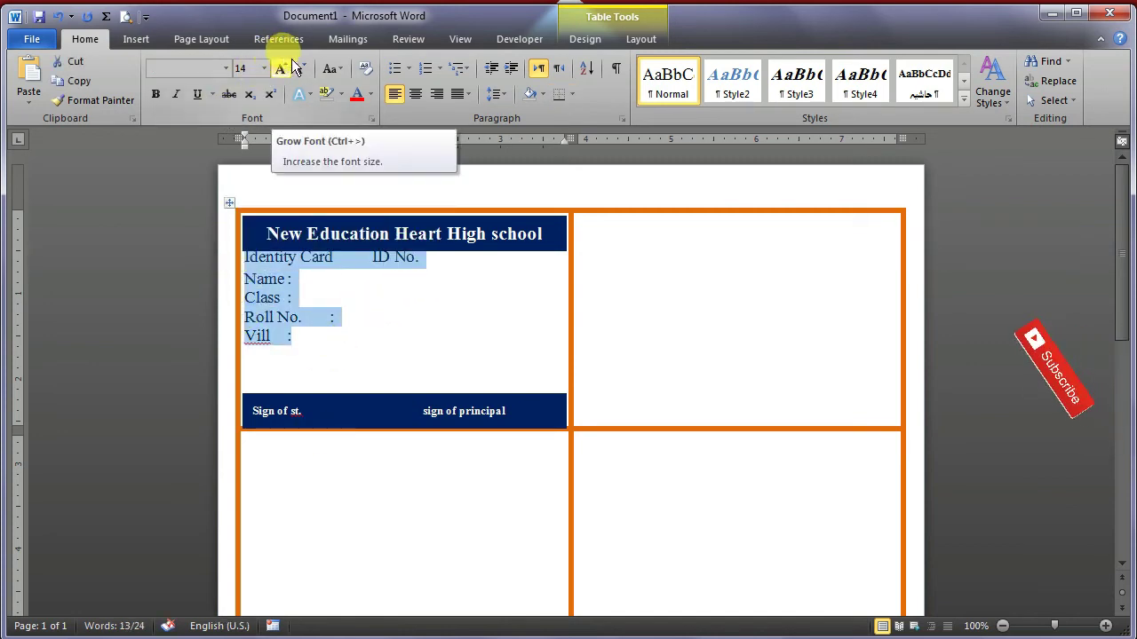
{"action": "left_click", "coordinate": [301, 69]}
{"action": "left_click", "coordinate": [355, 94]}
{"action": "left_click", "coordinate": [372, 327]}
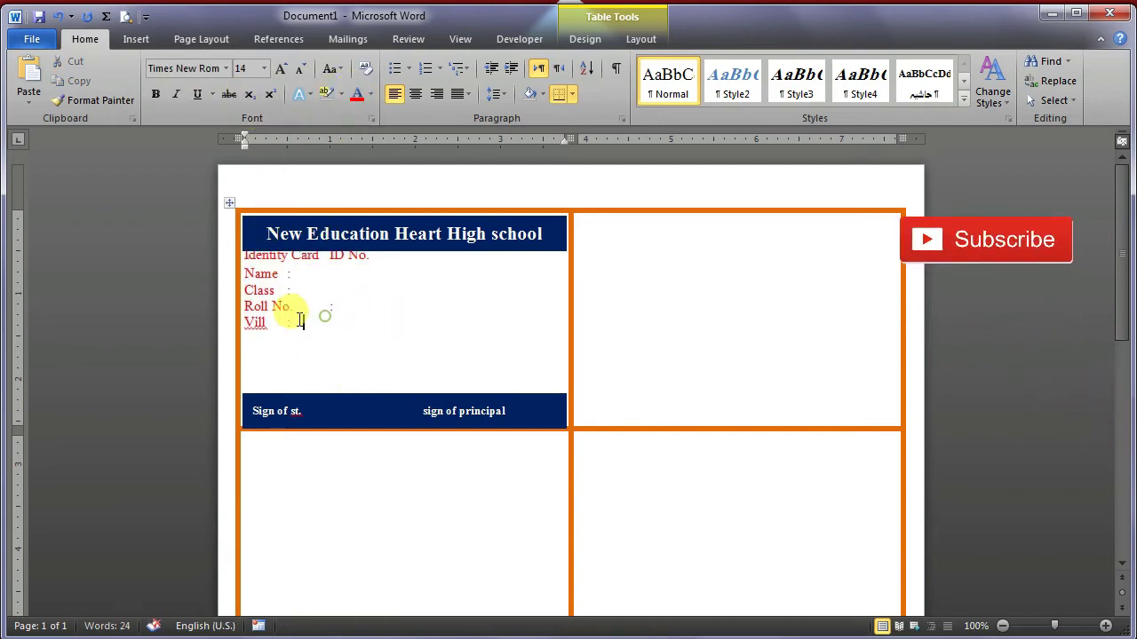
{"action": "left_click_drag", "start_coordinate": [299, 323], "coordinate": [244, 323]}
{"action": "left_click", "coordinate": [353, 344]}
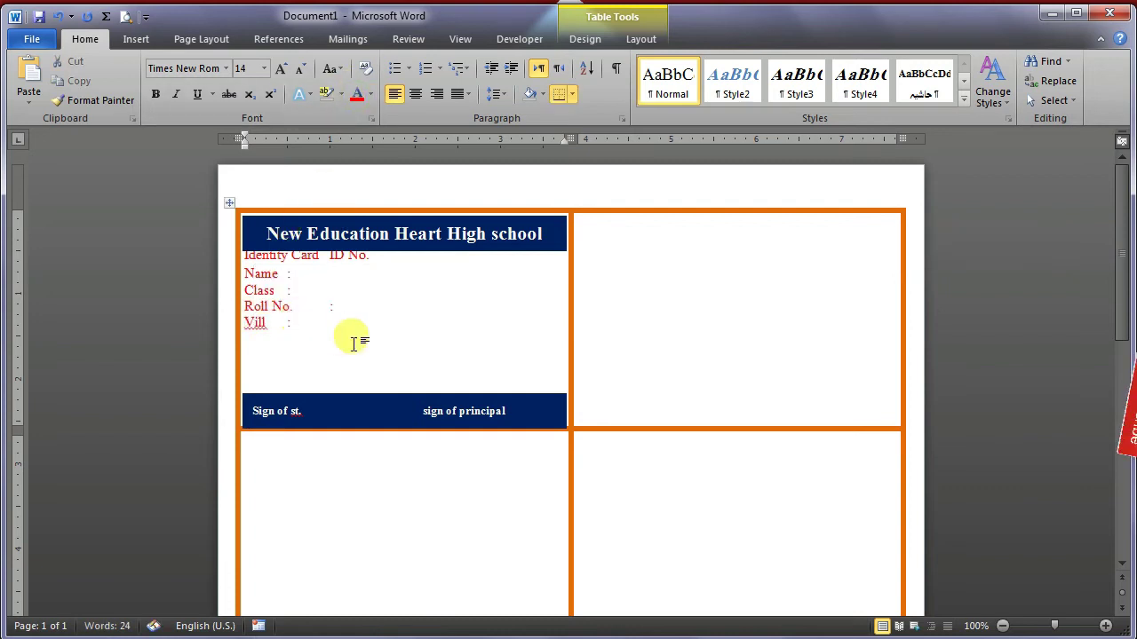
Add a blank line above Identity Card and set tab stops that push ID No. right and align the colons.
{"action": "left_click", "coordinate": [245, 255]}
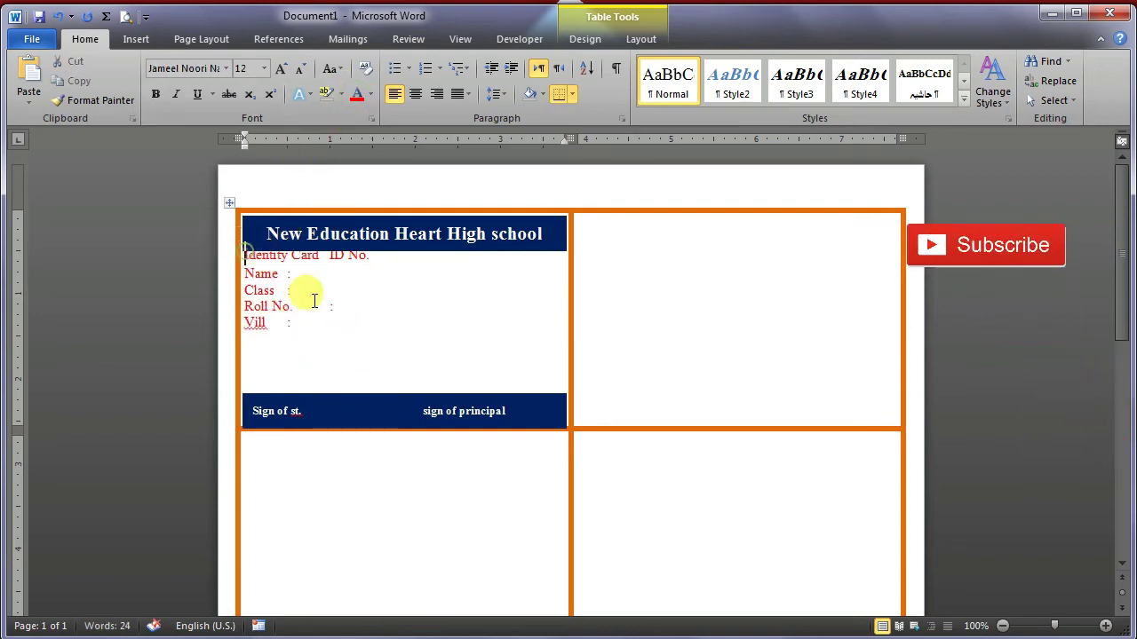
{"action": "key", "text": "Return"}
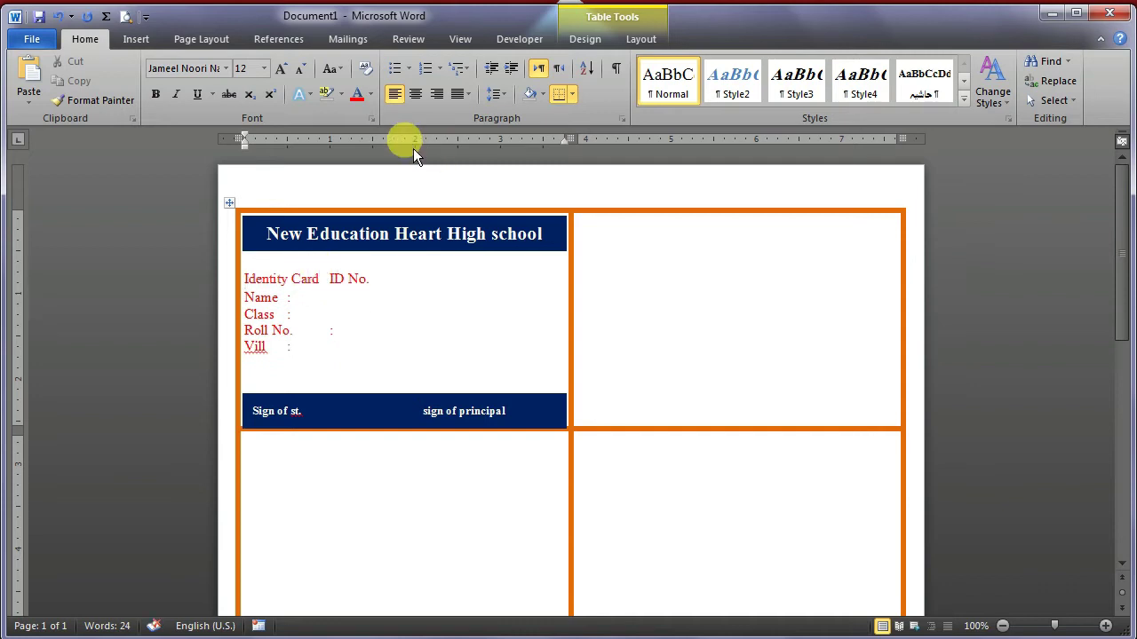
{"action": "left_click_drag", "start_coordinate": [415, 139], "coordinate": [462, 138]}
{"action": "left_click_drag", "start_coordinate": [292, 347], "coordinate": [245, 298]}
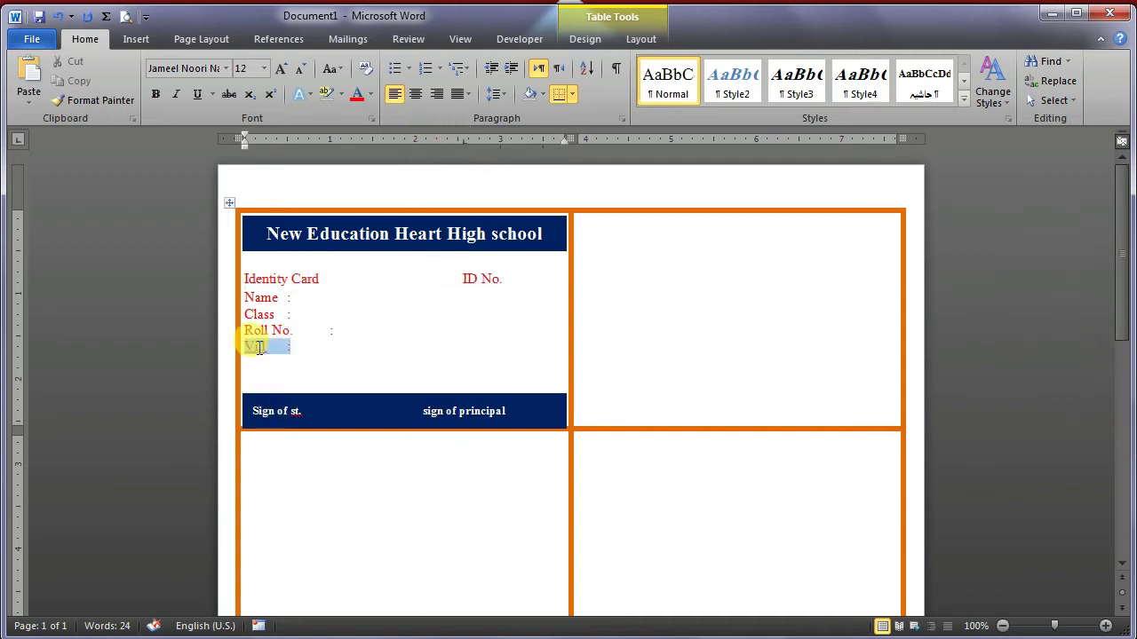
{"action": "left_click", "coordinate": [330, 140]}
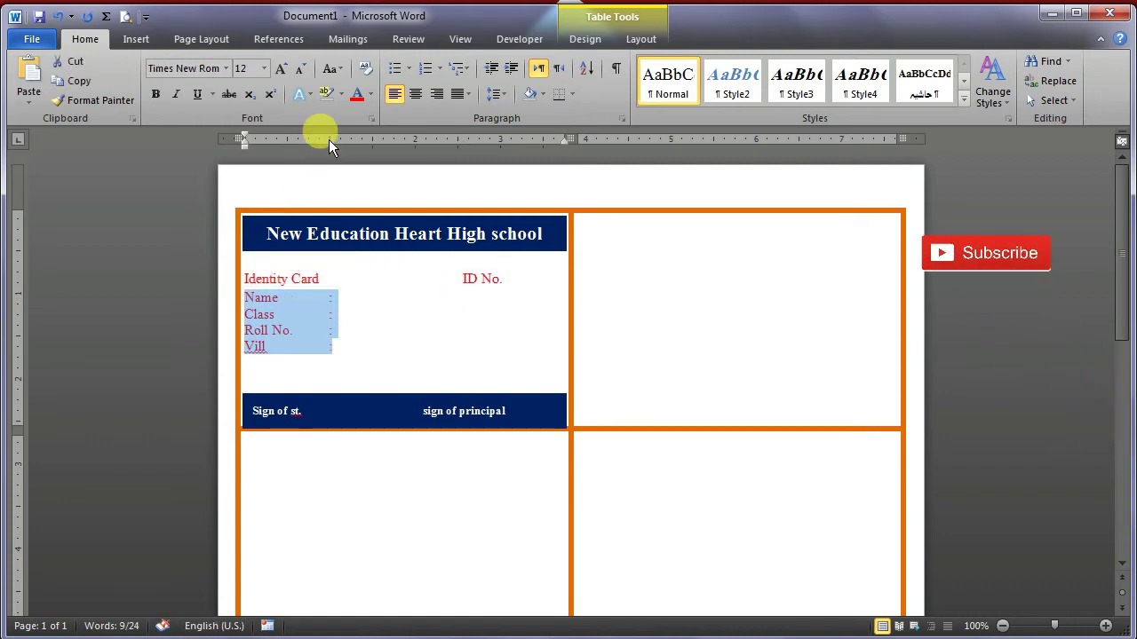
{"action": "left_click", "coordinate": [333, 314]}
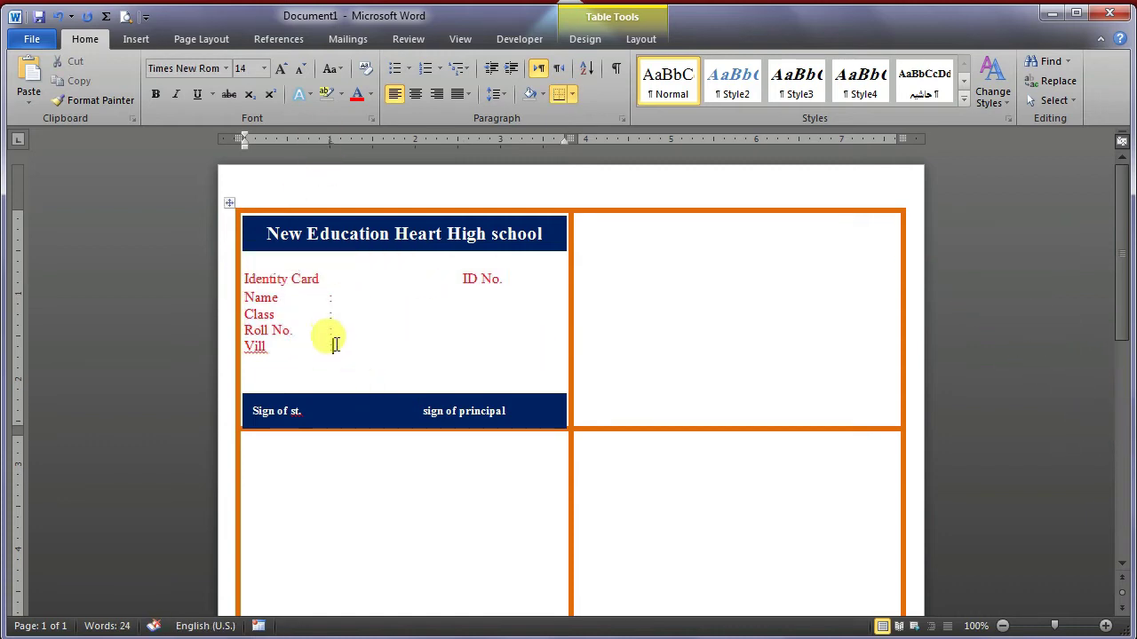
Bold the Identity Card through Vill label lines.
{"action": "left_click_drag", "start_coordinate": [336, 344], "coordinate": [249, 277]}
{"action": "left_click", "coordinate": [155, 94]}
{"action": "left_click", "coordinate": [413, 325]}
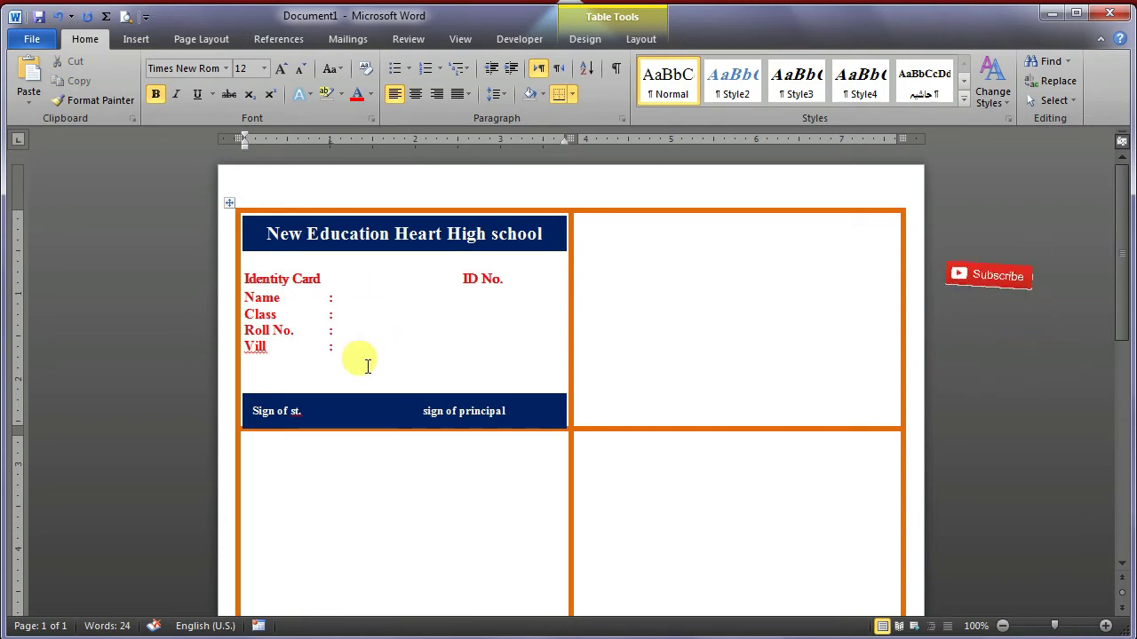
{"action": "left_click", "coordinate": [514, 278]}
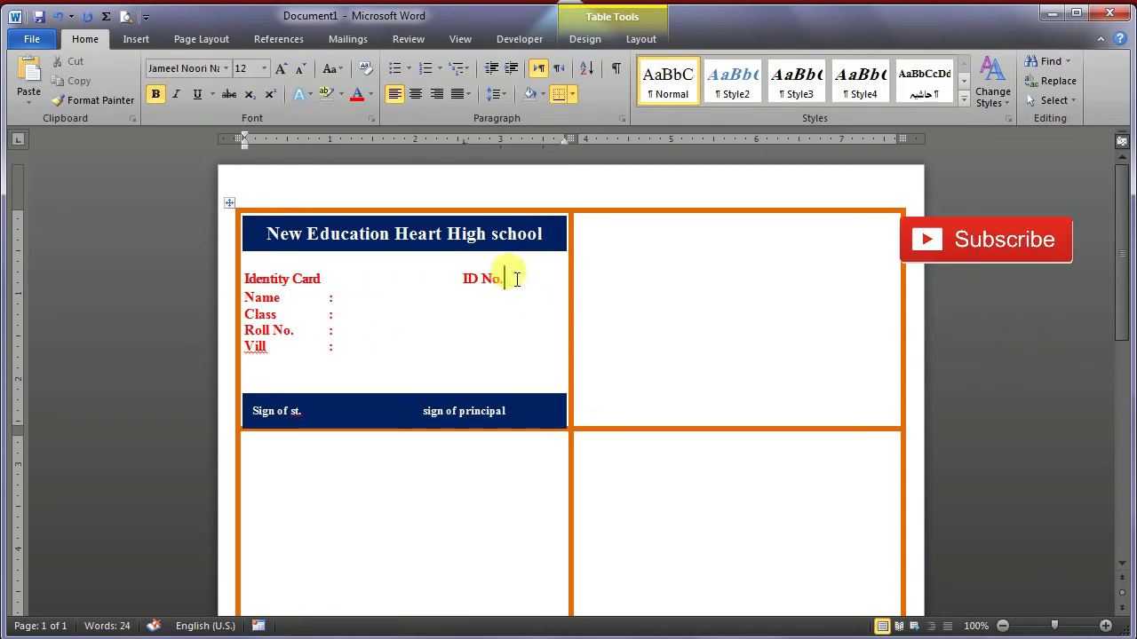
{"action": "left_click", "coordinate": [362, 295]}
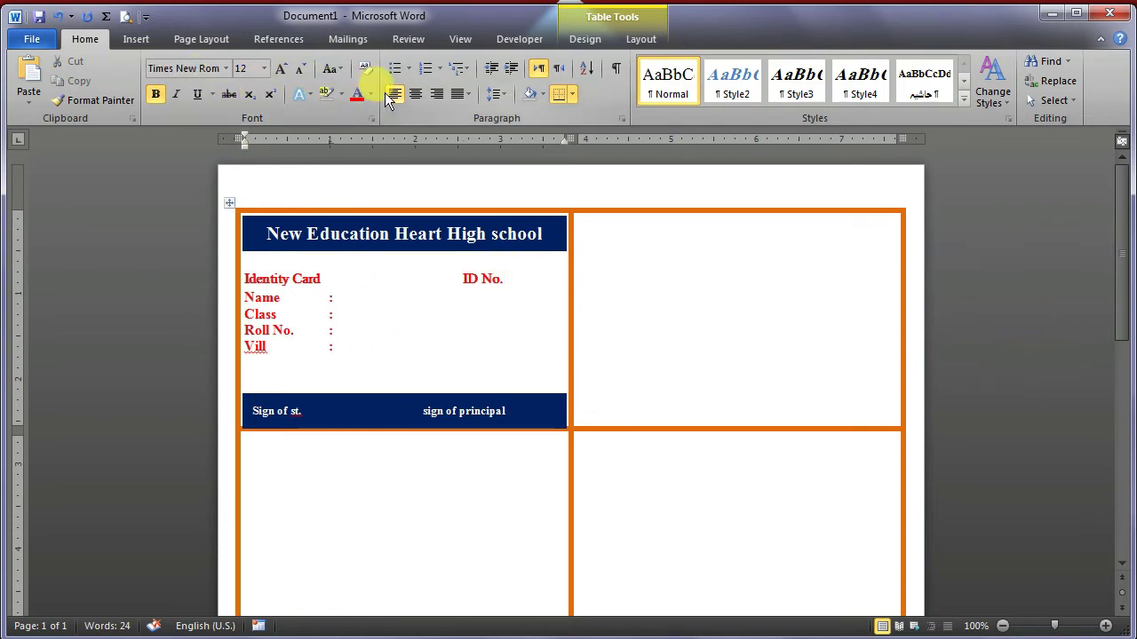
Insert a single-cell table under Identity Card, sized 1 inch by 1 inch.
{"action": "left_click", "coordinate": [533, 275]}
{"action": "left_click", "coordinate": [136, 39]}
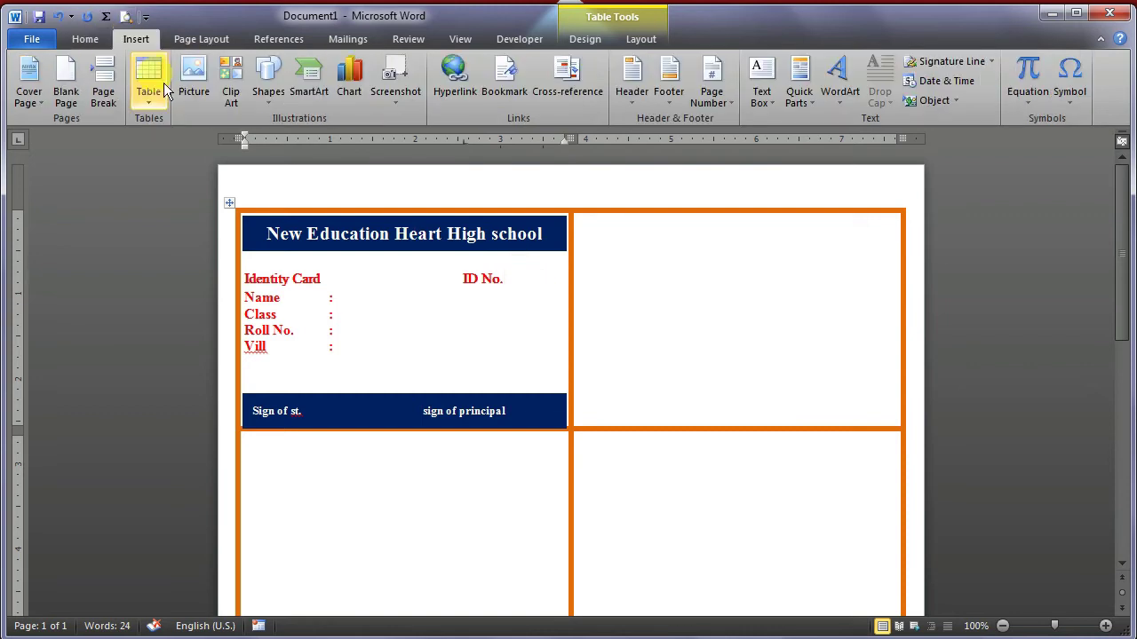
{"action": "left_click", "coordinate": [154, 105]}
{"action": "left_click", "coordinate": [154, 133]}
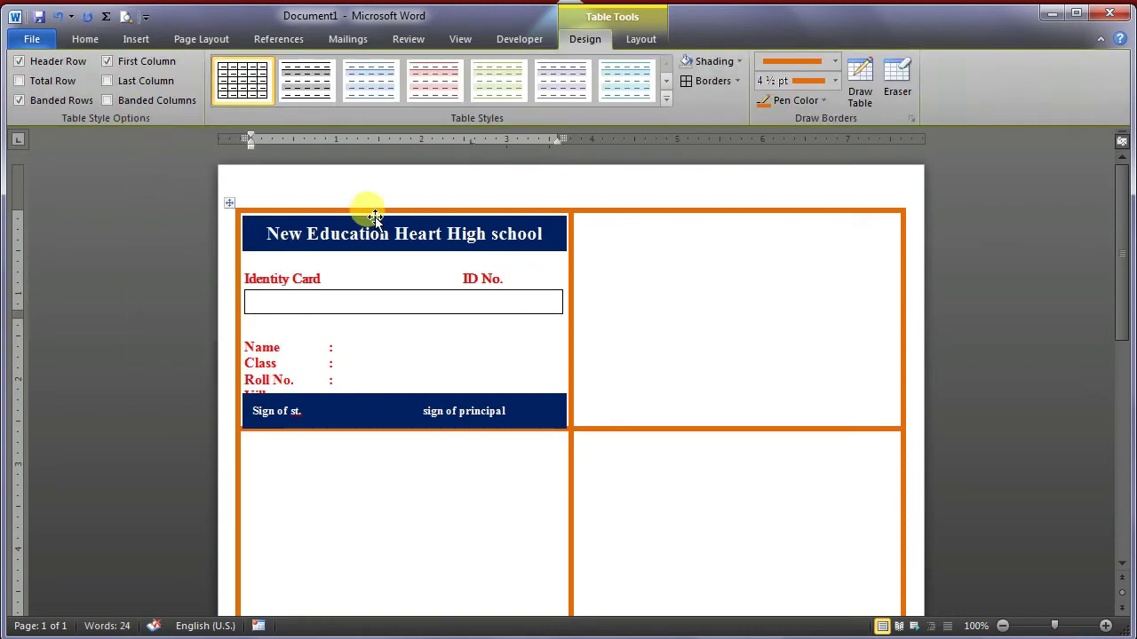
{"action": "left_click", "coordinate": [641, 37]}
{"action": "left_click", "coordinate": [597, 68]}
{"action": "type", "text": "1"}
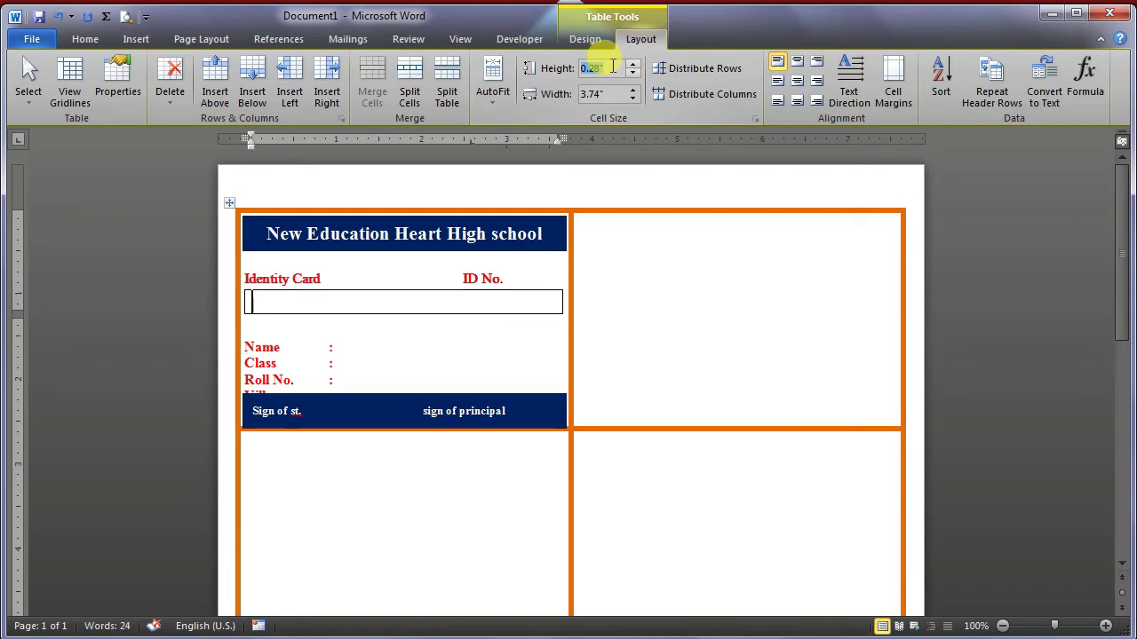
{"action": "key", "text": "Tab"}
{"action": "type", "text": "1"}
{"action": "key", "text": "Return"}
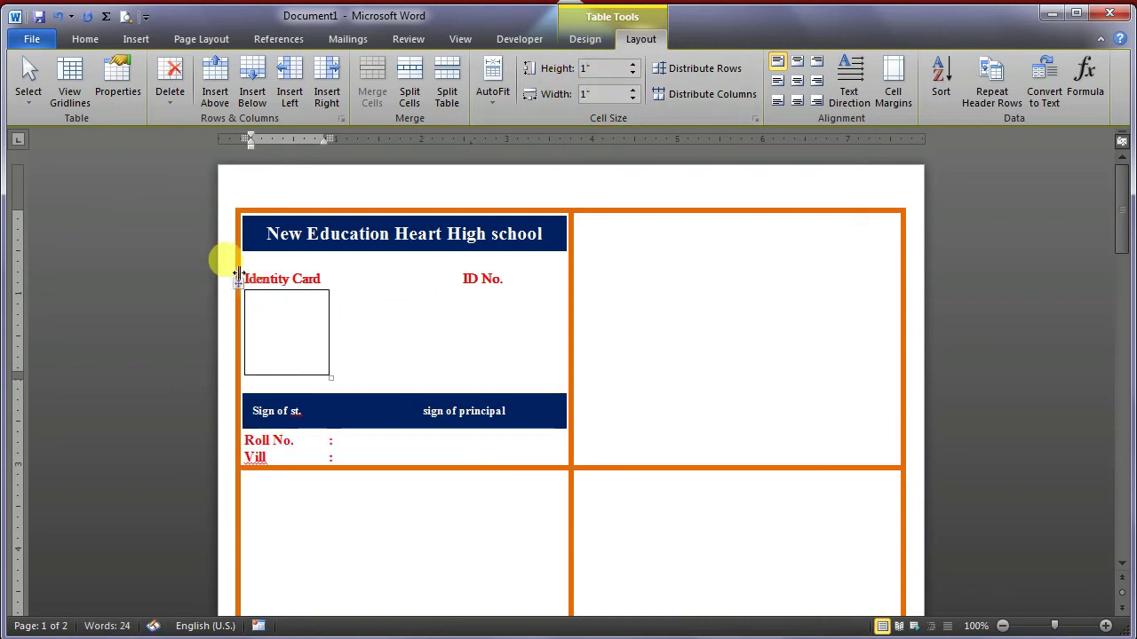
Move the square photo box to the card's right, beside the Name to Vill lines.
{"action": "left_click_drag", "start_coordinate": [237, 285], "coordinate": [338, 282]}
{"action": "left_click_drag", "start_coordinate": [449, 287], "coordinate": [470, 287]}
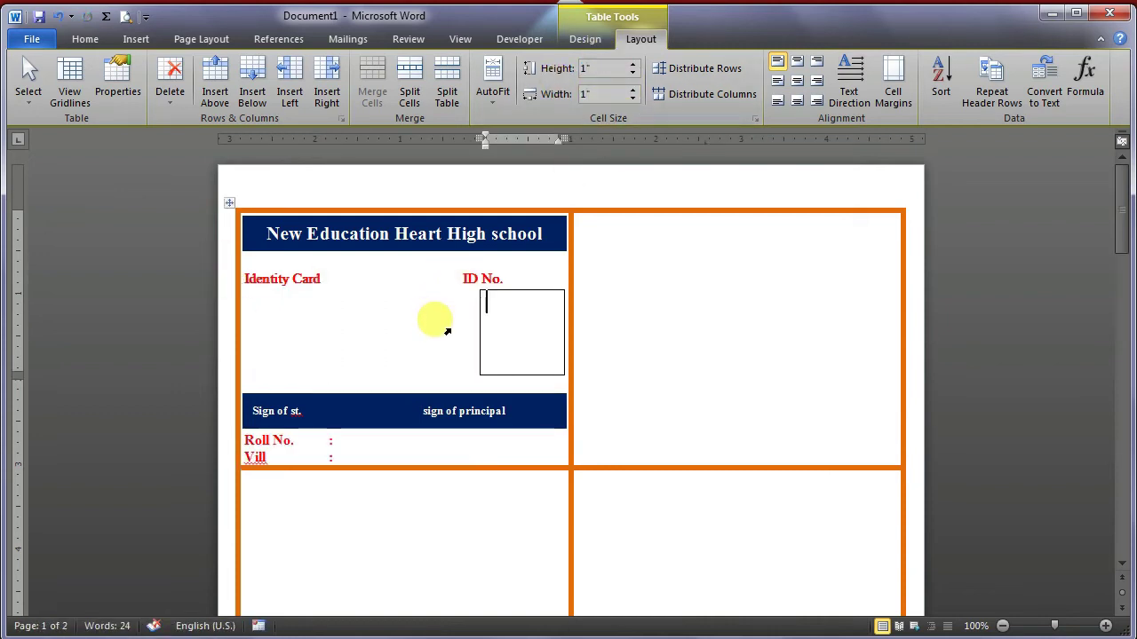
{"action": "mouse_move", "coordinate": [473, 210]}
{"action": "left_mouse_down"}
{"action": "mouse_move", "coordinate": [577, 279]}
{"action": "mouse_move", "coordinate": [472, 275]}
{"action": "mouse_move", "coordinate": [476, 309]}
{"action": "mouse_move", "coordinate": [447, 281]}
{"action": "mouse_move", "coordinate": [450, 316]}
{"action": "mouse_move", "coordinate": [468, 295]}
{"action": "left_mouse_up"}
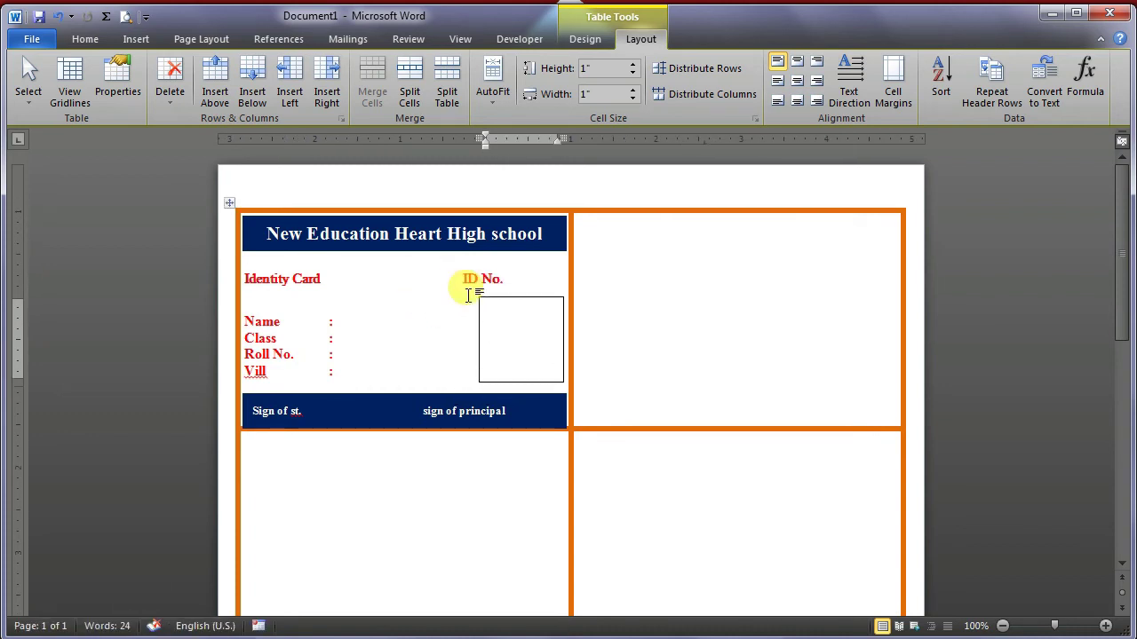
{"action": "left_click", "coordinate": [278, 303]}
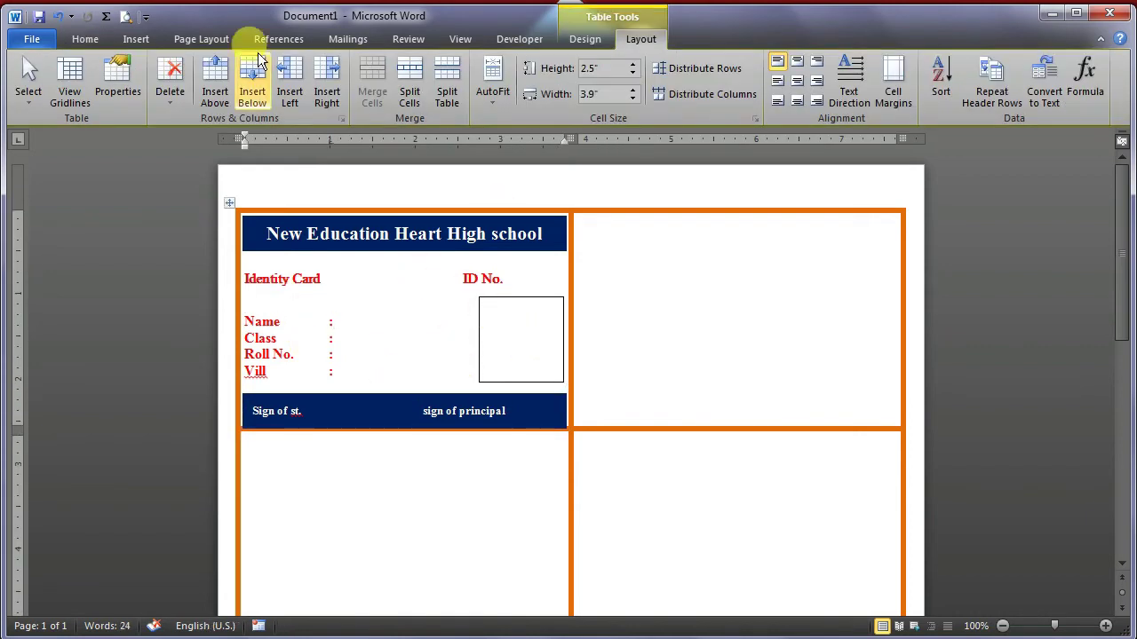
{"action": "left_click", "coordinate": [347, 39]}
{"action": "left_click", "coordinate": [129, 96]}
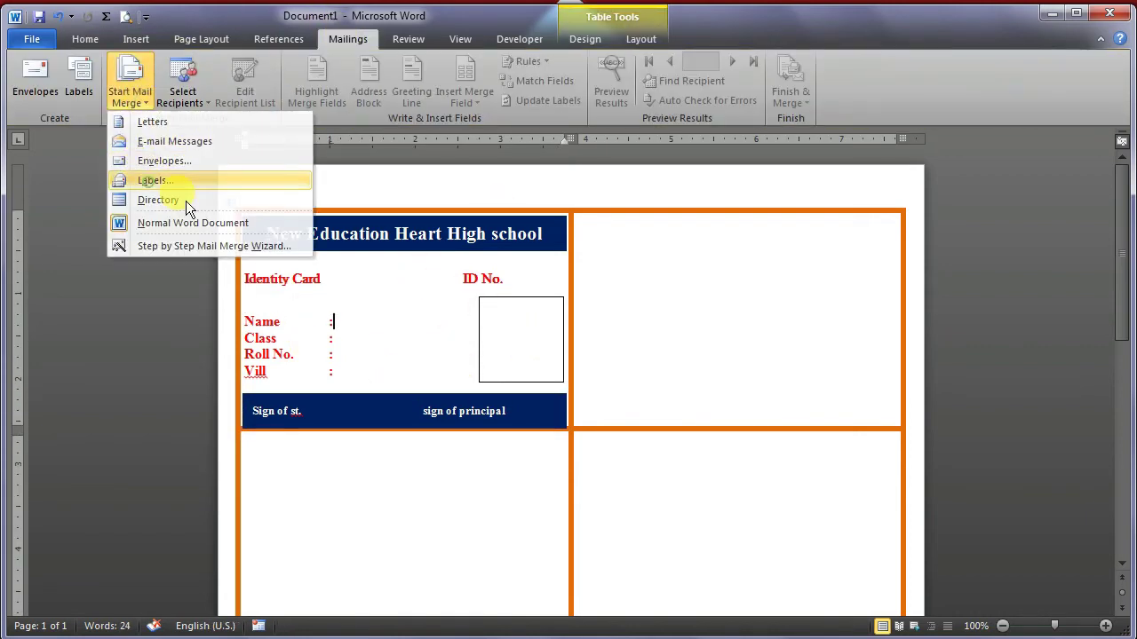
{"action": "left_click", "coordinate": [155, 181]}
{"action": "left_click", "coordinate": [736, 432]}
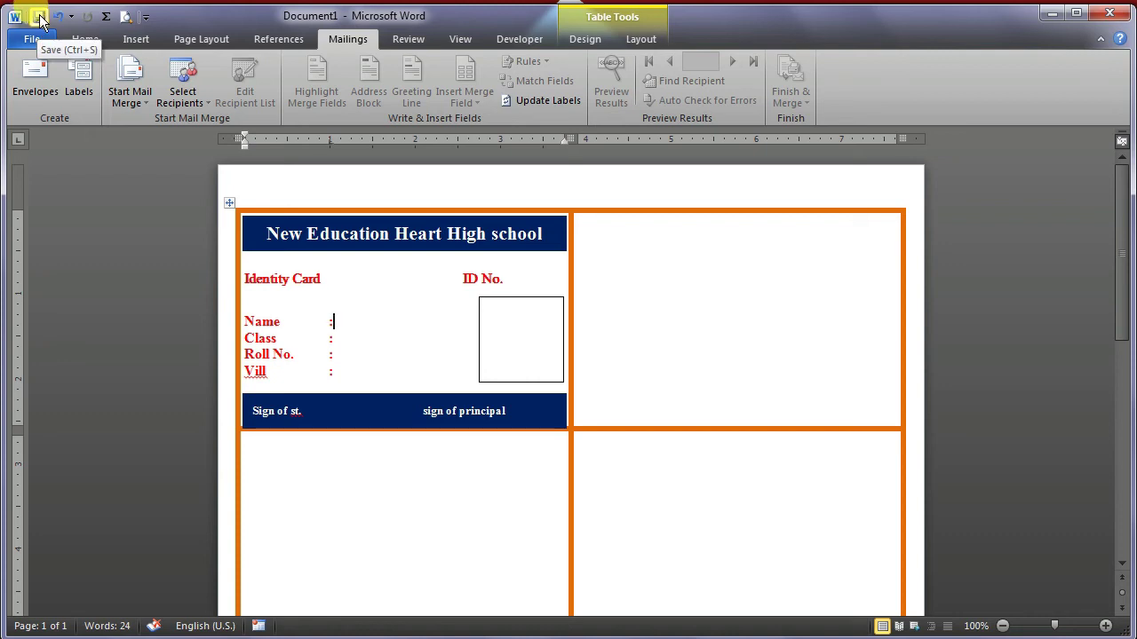
{"action": "left_click", "coordinate": [84, 39]}
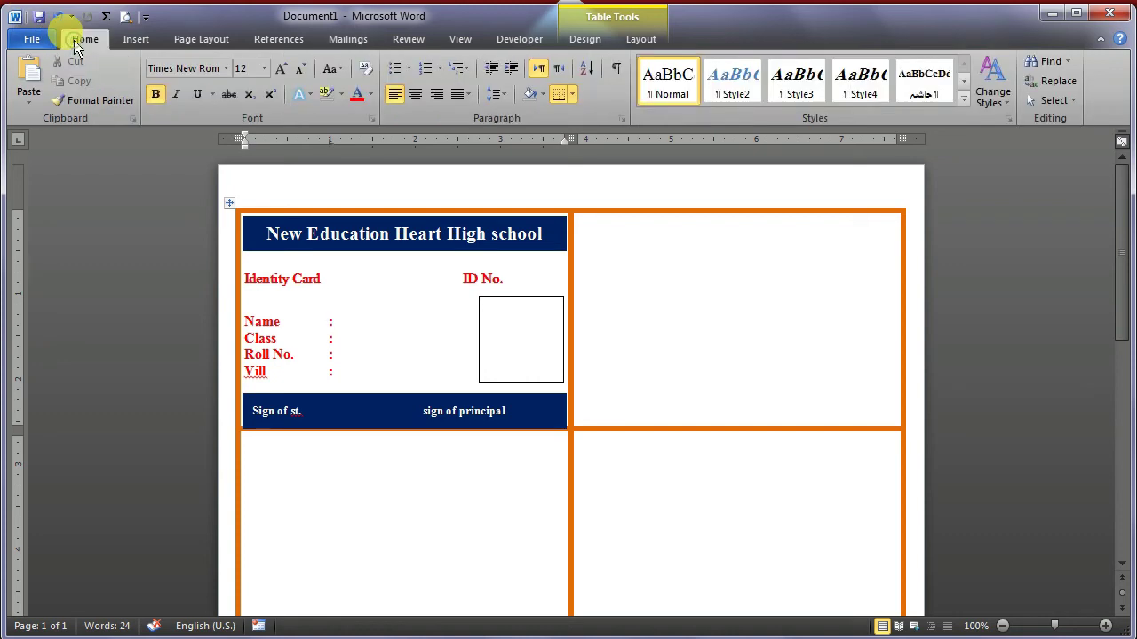
Save the document to the Desktop as Identity CardID No.
{"action": "left_click", "coordinate": [37, 17]}
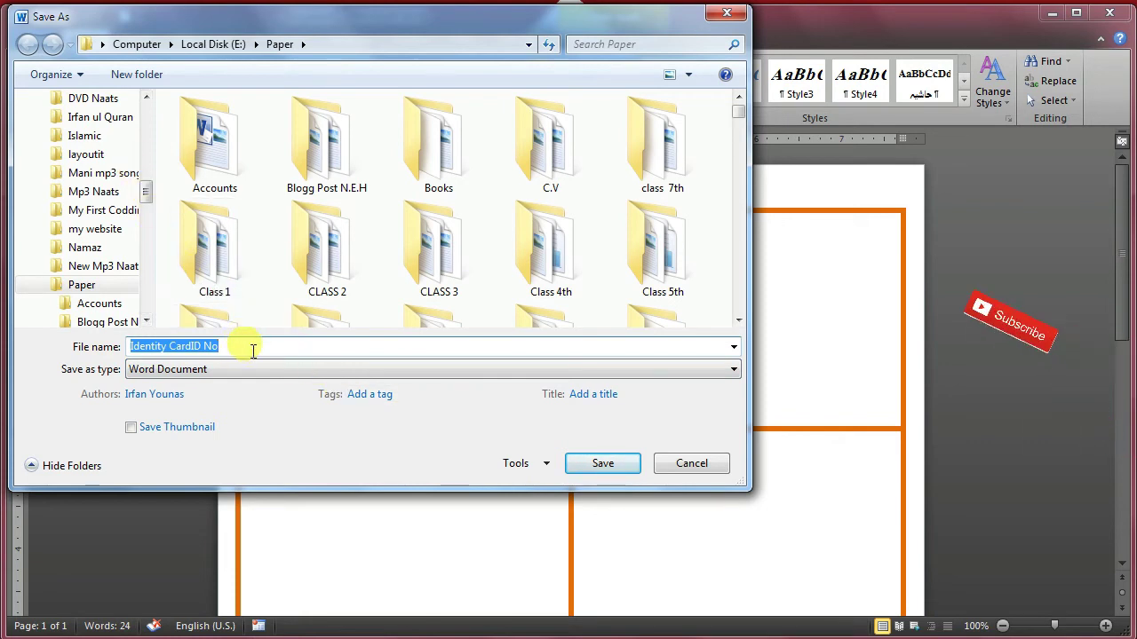
{"action": "left_click_drag", "start_coordinate": [148, 191], "coordinate": [147, 75]}
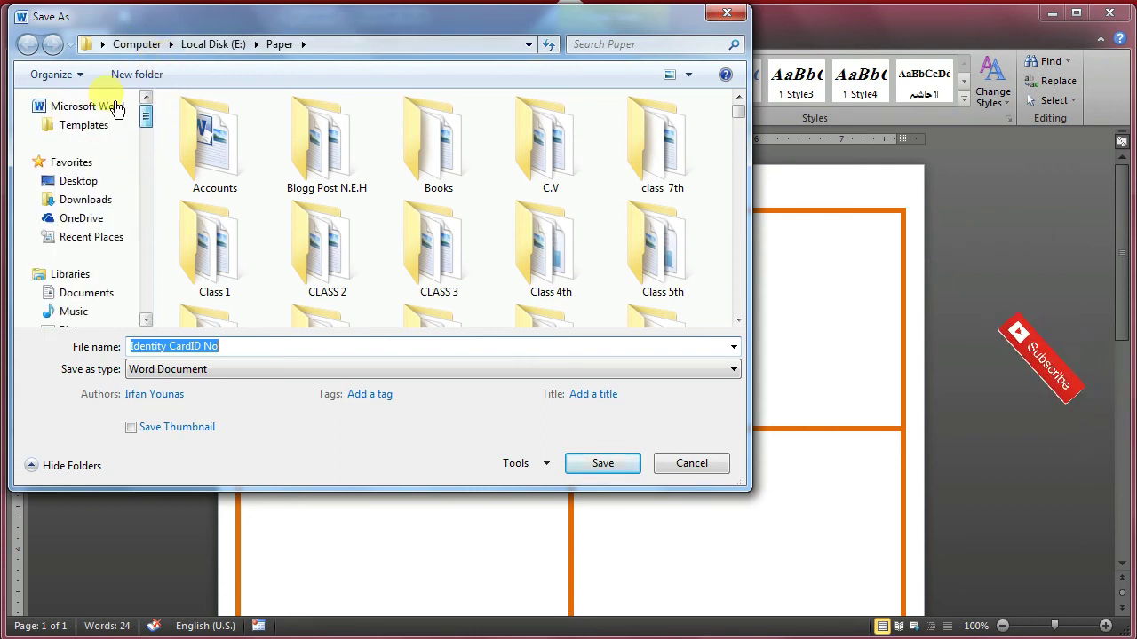
{"action": "left_click", "coordinate": [80, 181]}
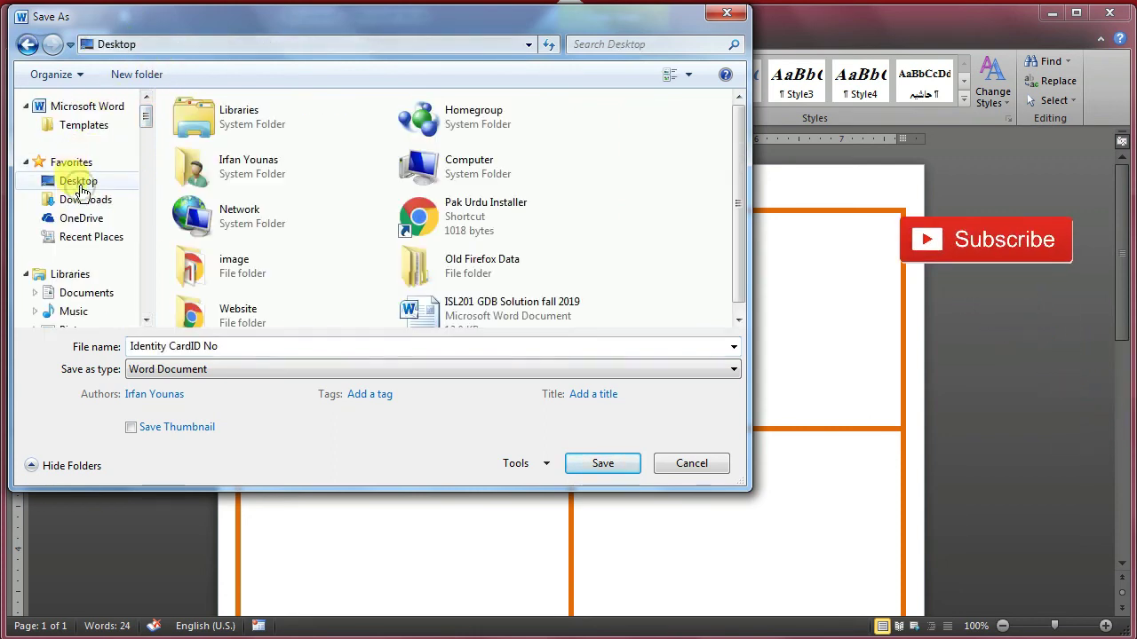
{"action": "left_click", "coordinate": [601, 470]}
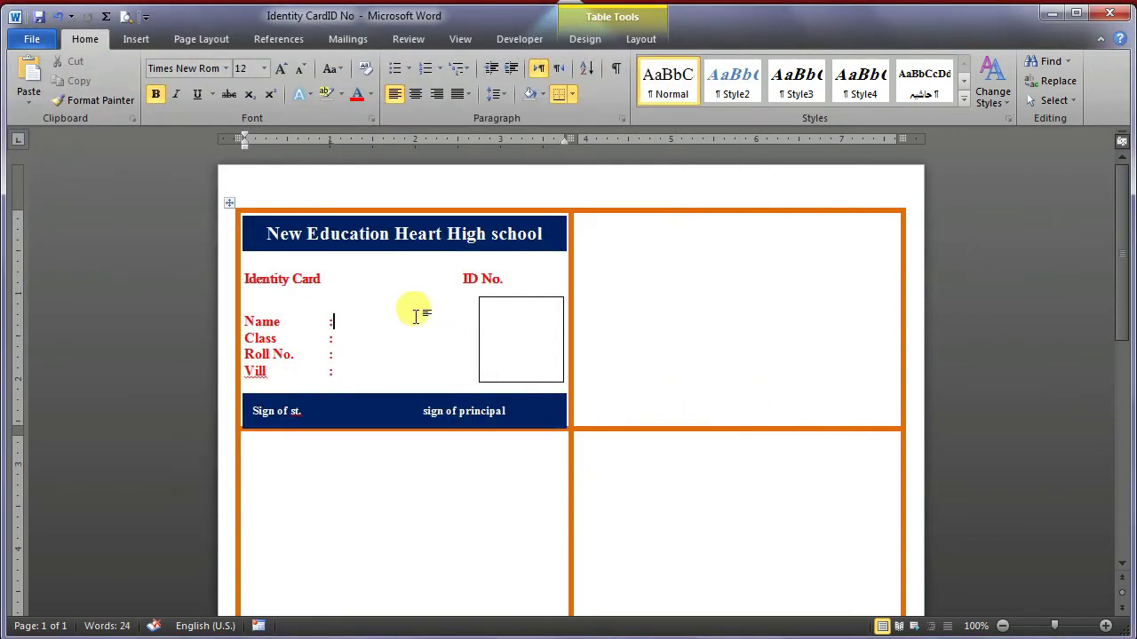
Start a labels mail merge to bring up Label Options.
{"action": "left_click", "coordinate": [354, 41]}
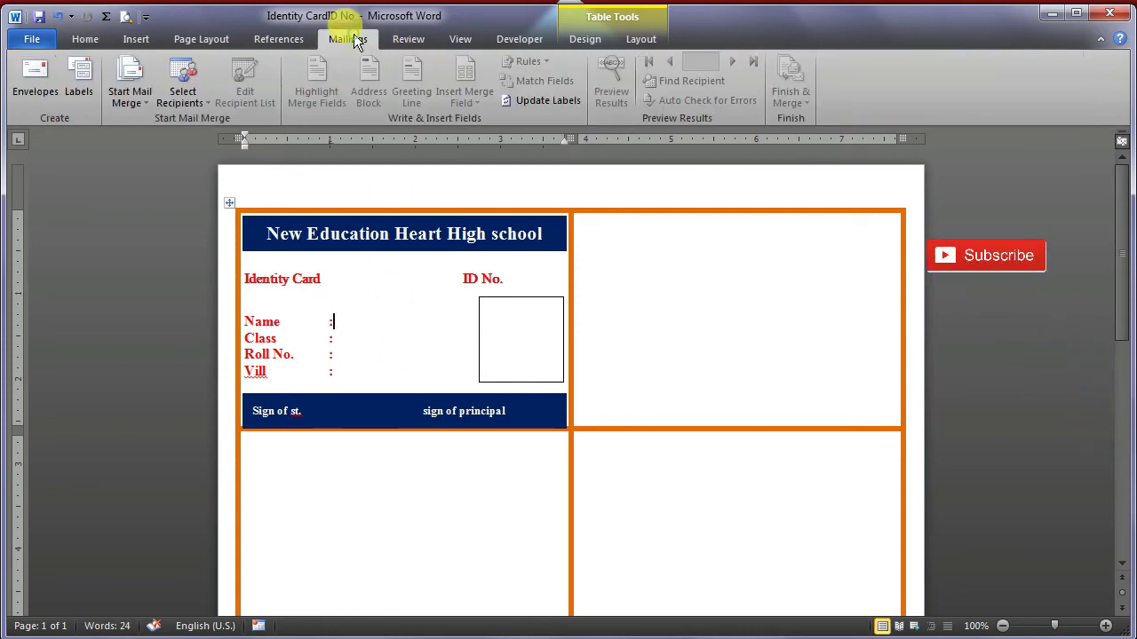
{"action": "left_click", "coordinate": [139, 102]}
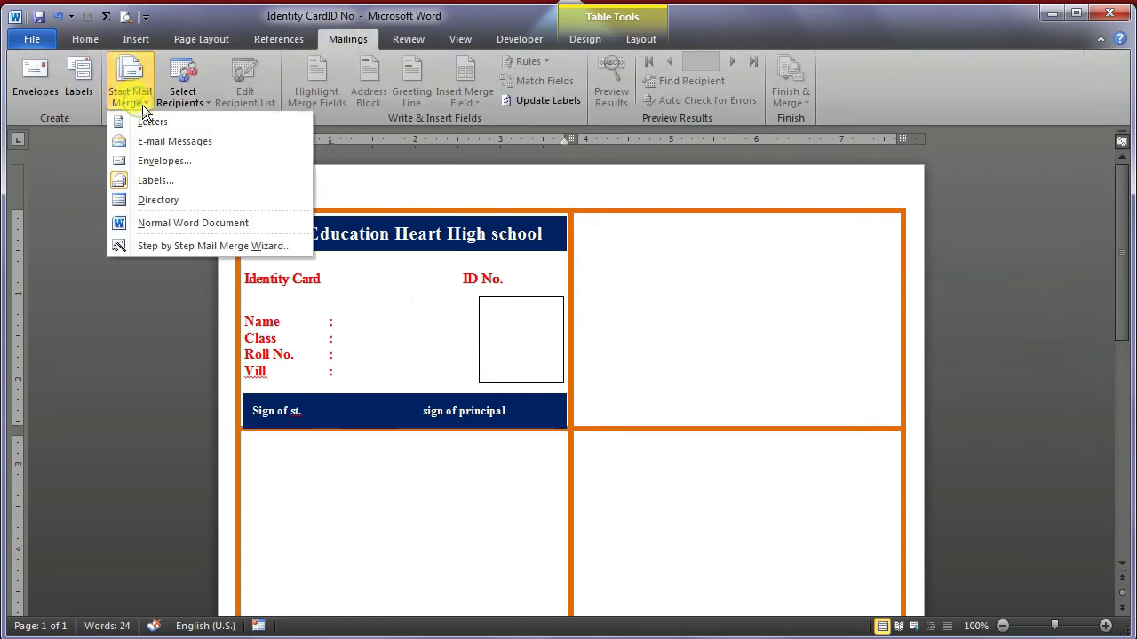
{"action": "left_click", "coordinate": [156, 180]}
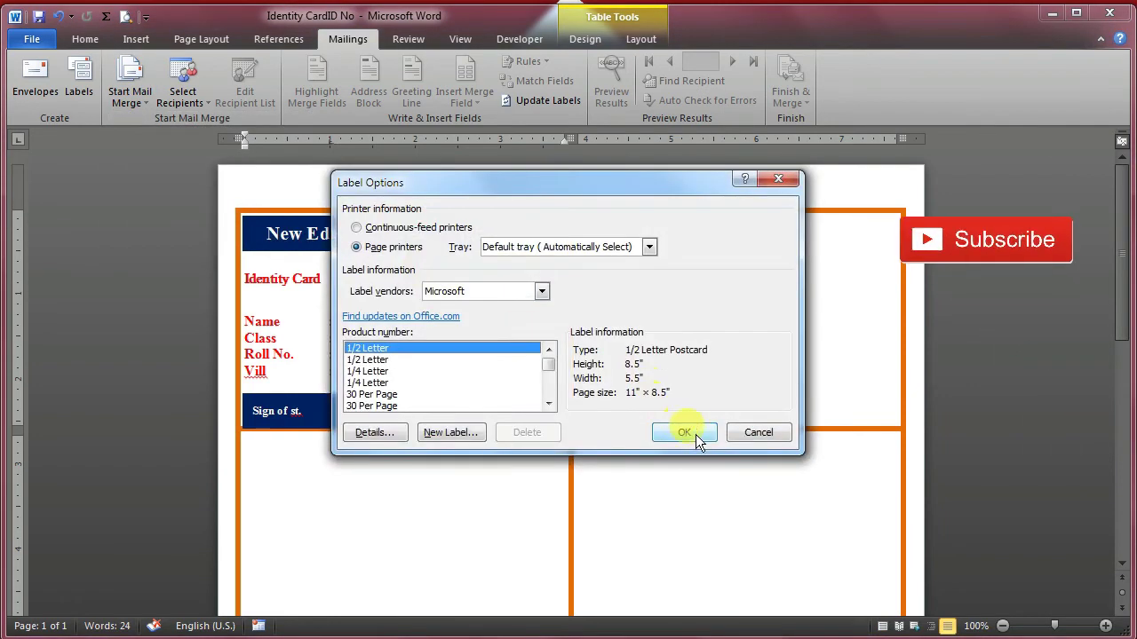
Use the Desktop's NEW EDUCATION HEART HIGH SCHOOL ID Card workbook and its sheet as the recipient list.
{"action": "left_click", "coordinate": [748, 428]}
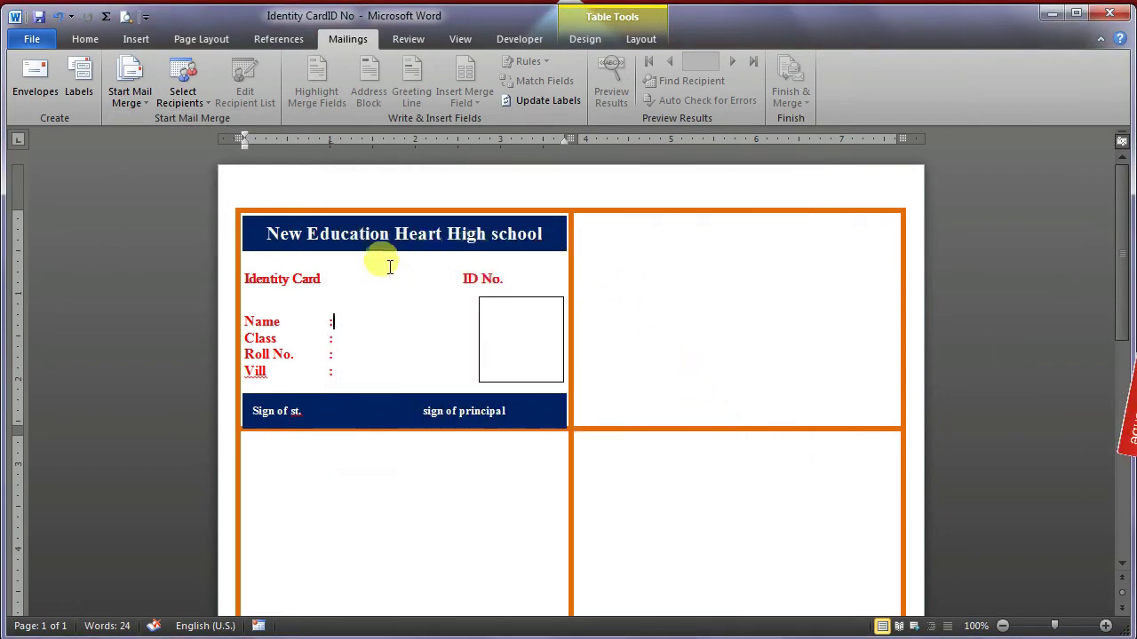
{"action": "left_click", "coordinate": [504, 279]}
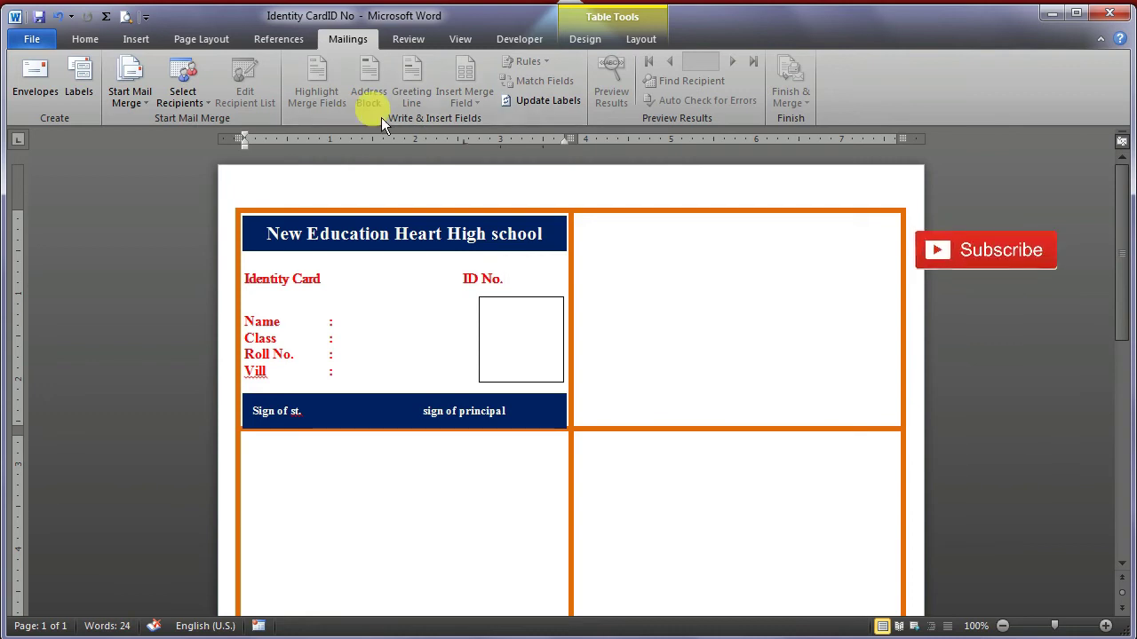
{"action": "left_click", "coordinate": [196, 102]}
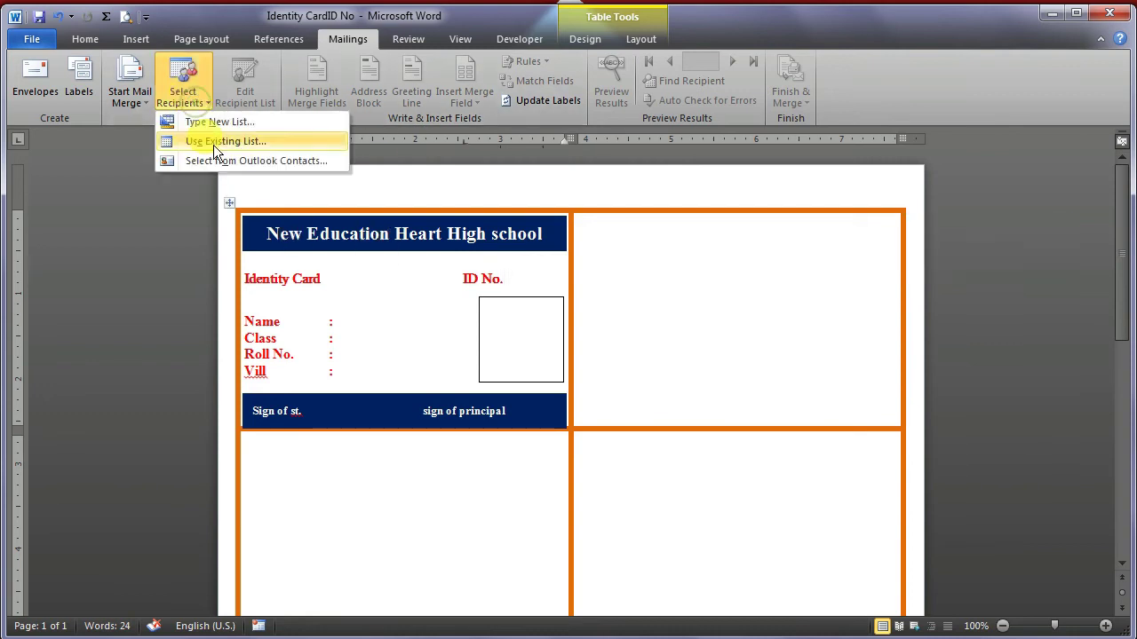
{"action": "left_click", "coordinate": [213, 145]}
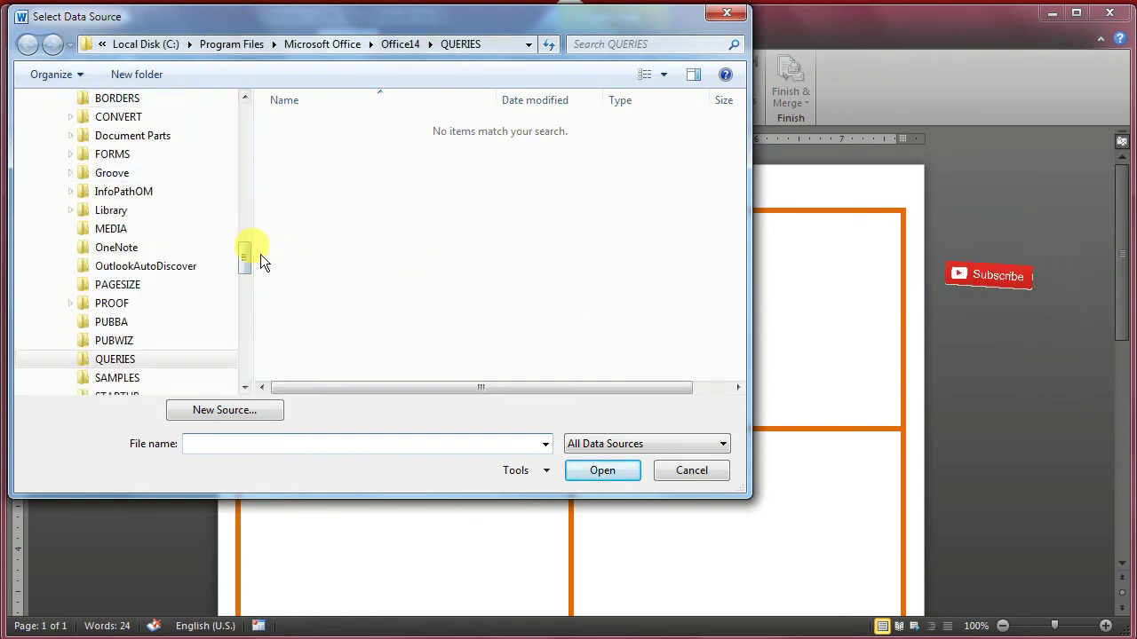
{"action": "left_click_drag", "start_coordinate": [246, 257], "coordinate": [251, 114]}
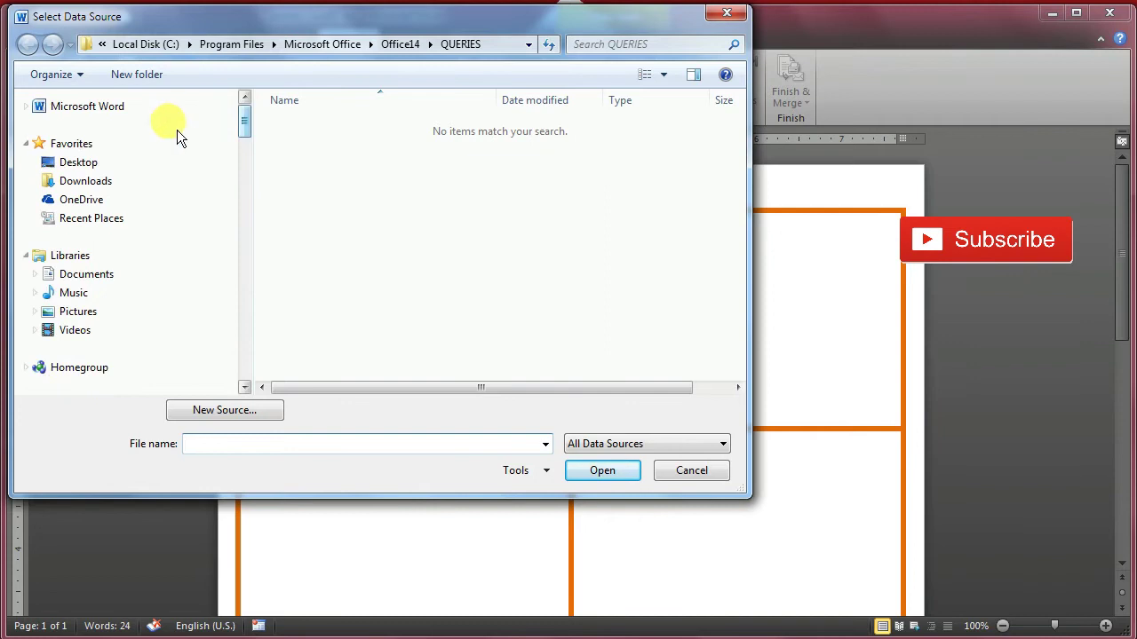
{"action": "left_click", "coordinate": [117, 164]}
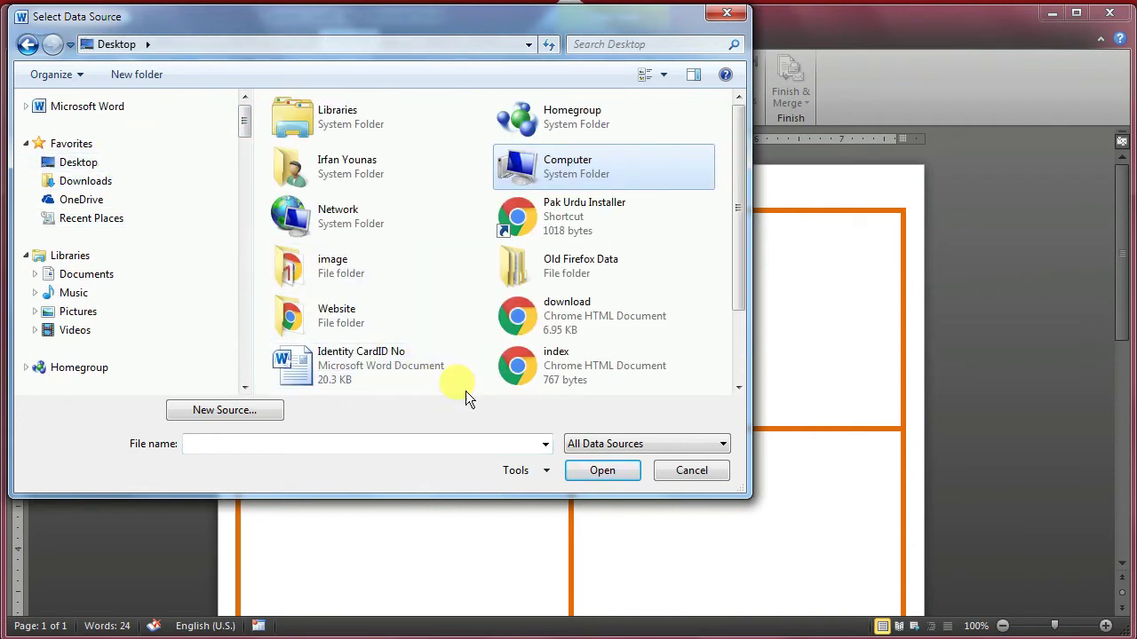
{"action": "left_click", "coordinate": [539, 266]}
{"action": "scroll", "coordinate": [555, 285], "scroll_direction": "down", "scroll_amount": 2}
{"action": "left_click", "coordinate": [559, 293]}
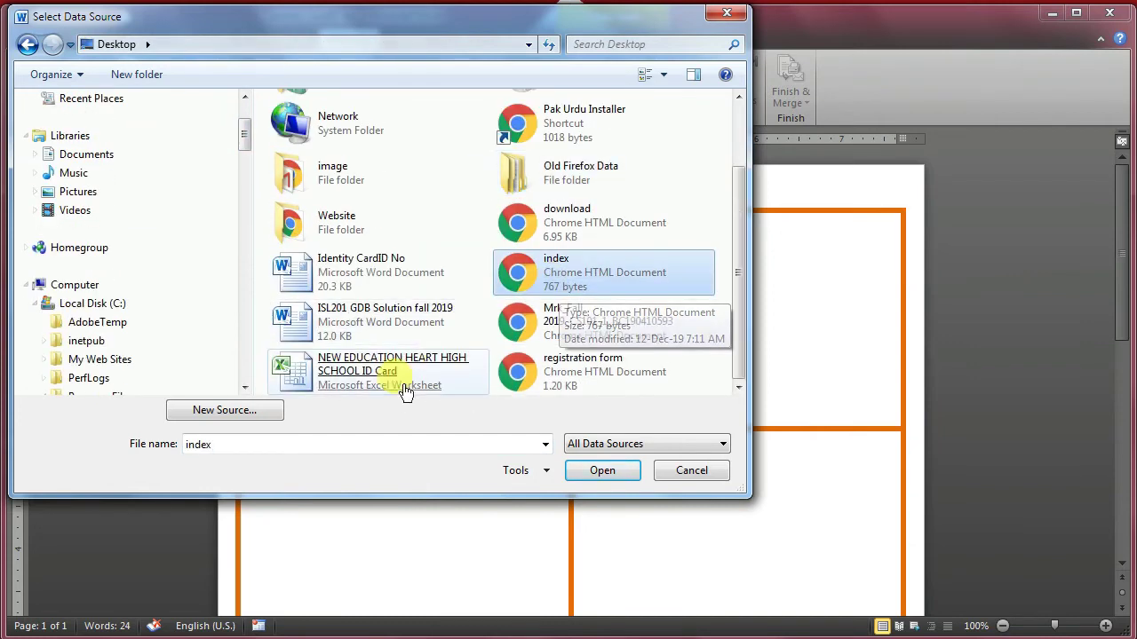
{"action": "double_click", "coordinate": [331, 369]}
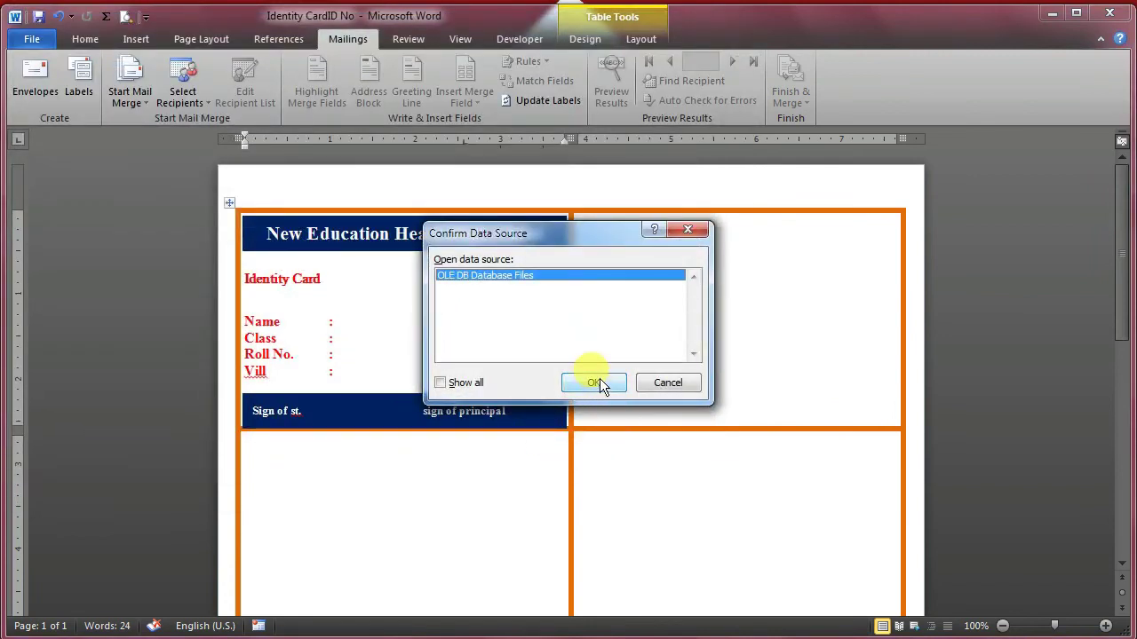
{"action": "left_click", "coordinate": [595, 383]}
{"action": "left_click", "coordinate": [671, 391]}
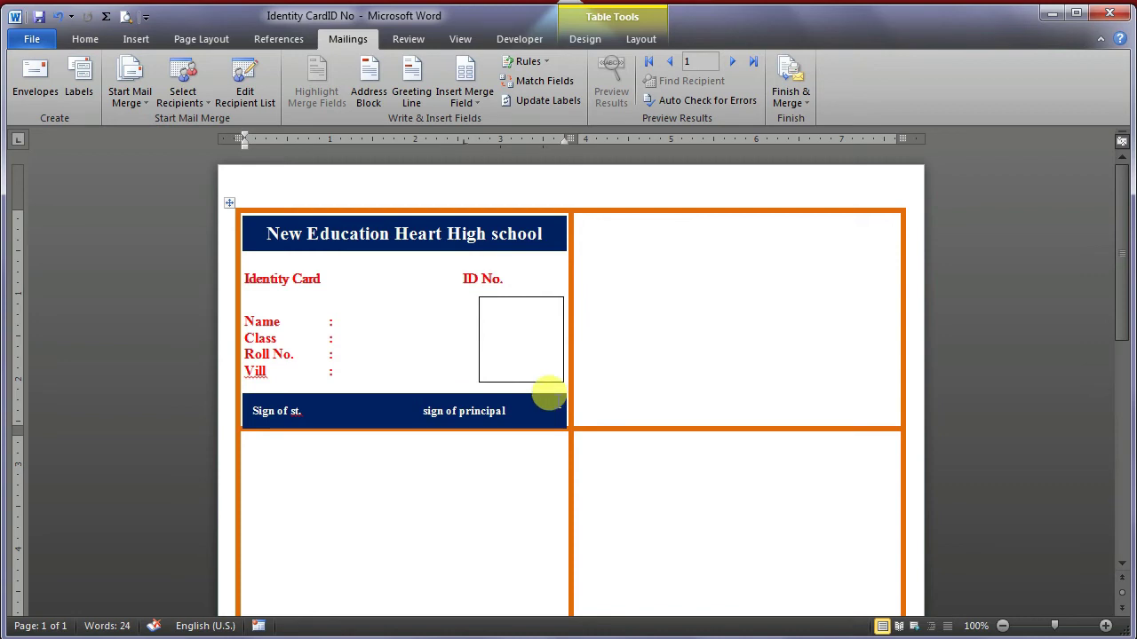
Insert the ID_No, Name and class merge fields after their labels on the first card.
{"action": "left_click", "coordinate": [472, 99]}
{"action": "left_click", "coordinate": [477, 120]}
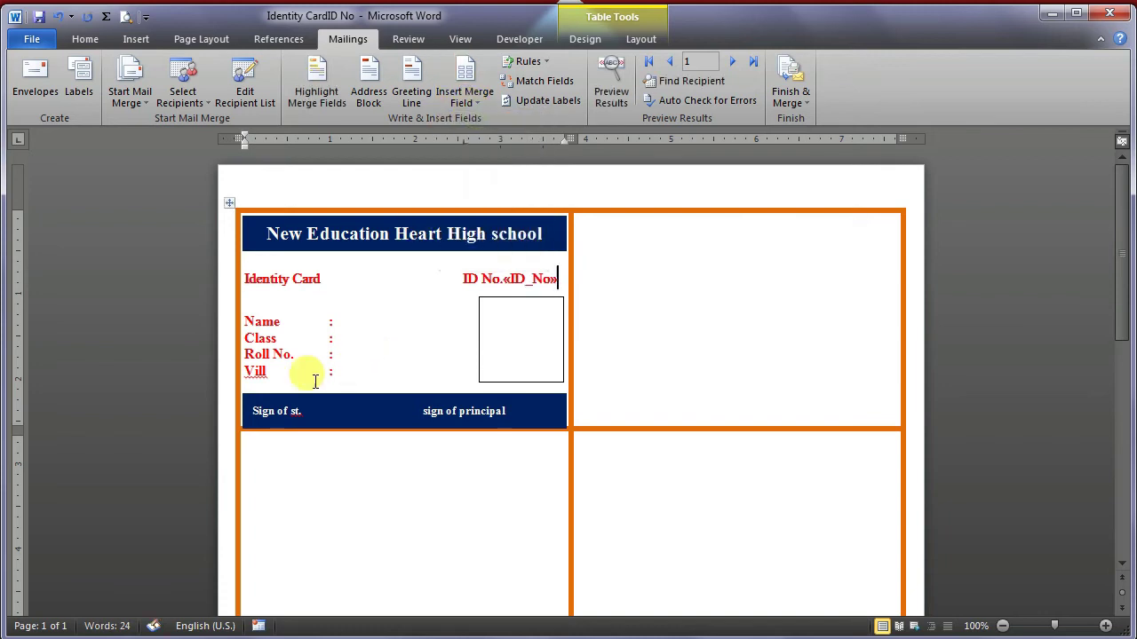
{"action": "left_click", "coordinate": [481, 102]}
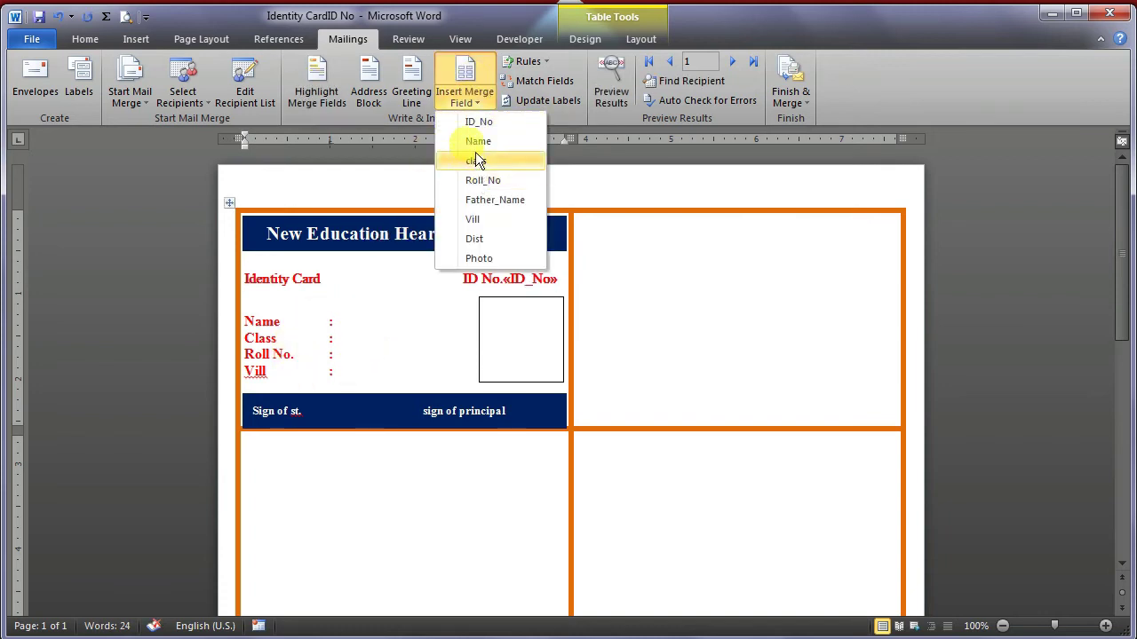
{"action": "left_click", "coordinate": [478, 142]}
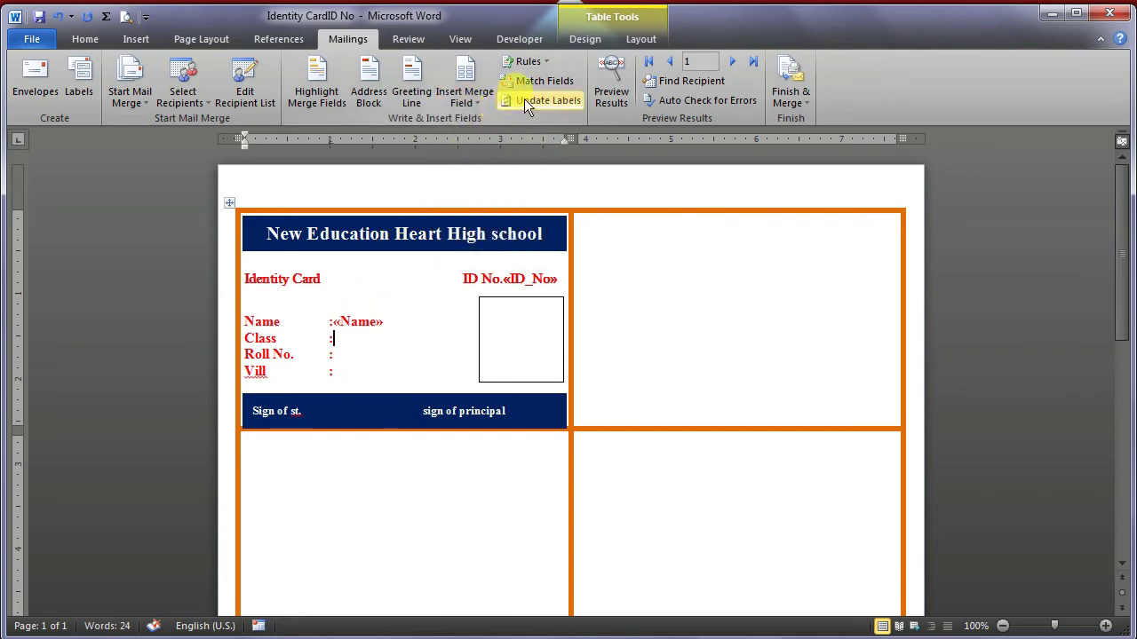
{"action": "left_click", "coordinate": [472, 96]}
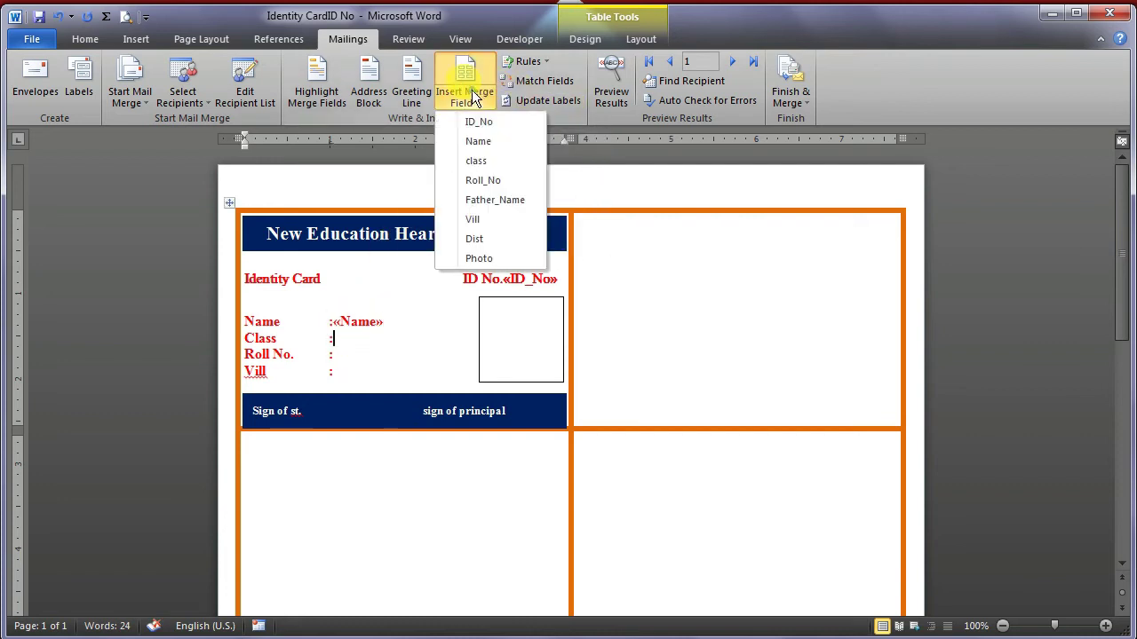
{"action": "left_click", "coordinate": [475, 161]}
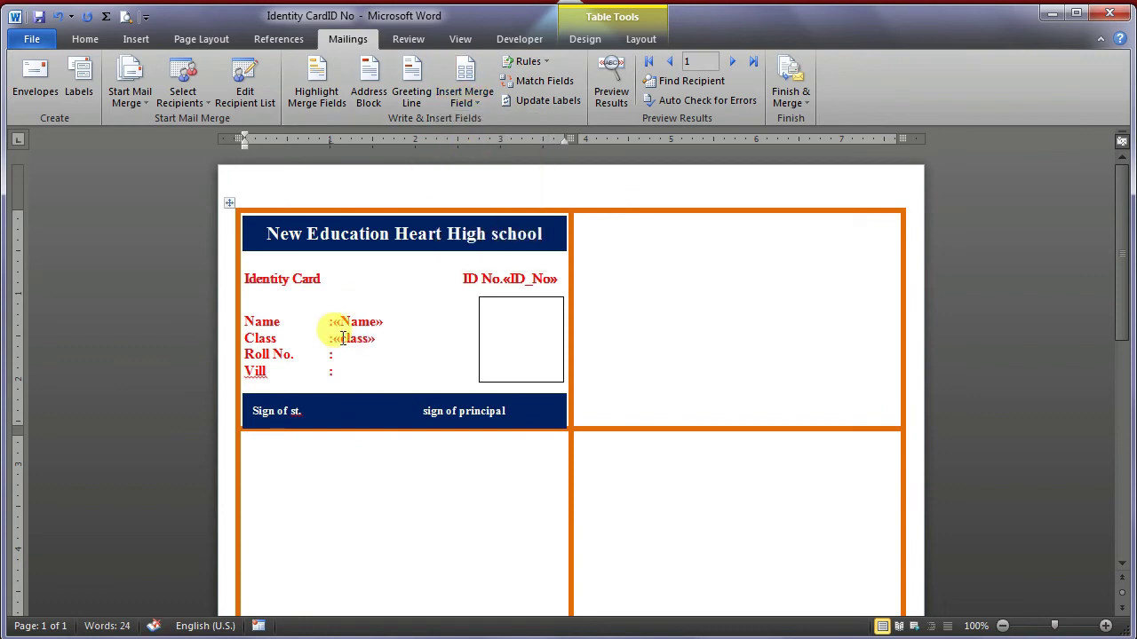
Add the Roll_No and Vill merge fields after their labels, then move into the photo box.
{"action": "left_click", "coordinate": [469, 103]}
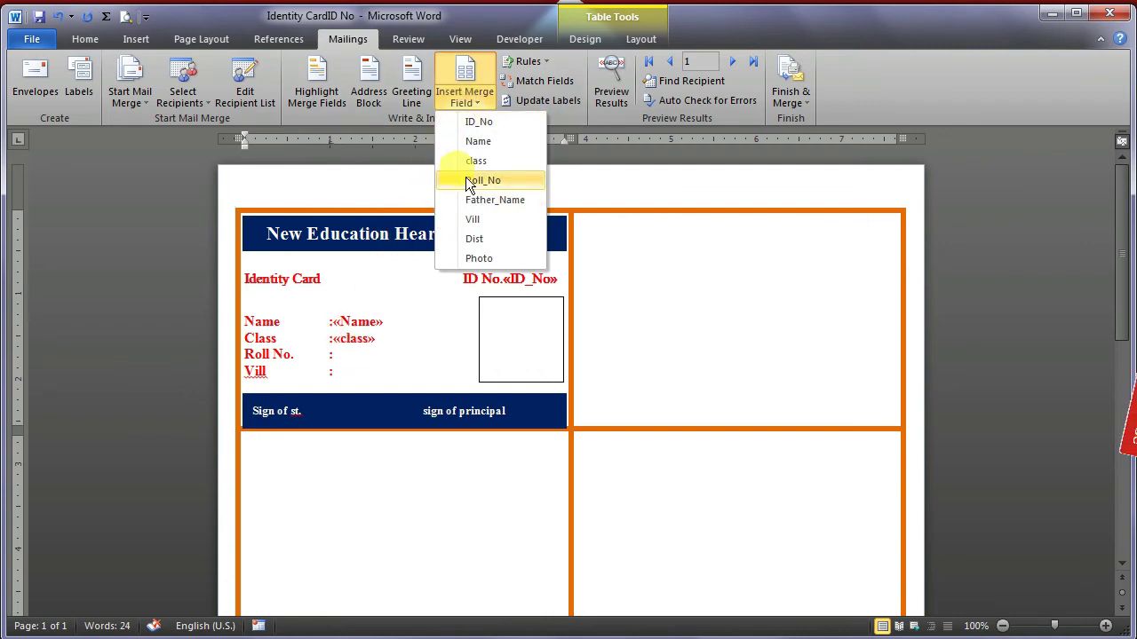
{"action": "left_click", "coordinate": [468, 180]}
{"action": "left_click", "coordinate": [346, 372]}
{"action": "left_click", "coordinate": [482, 97]}
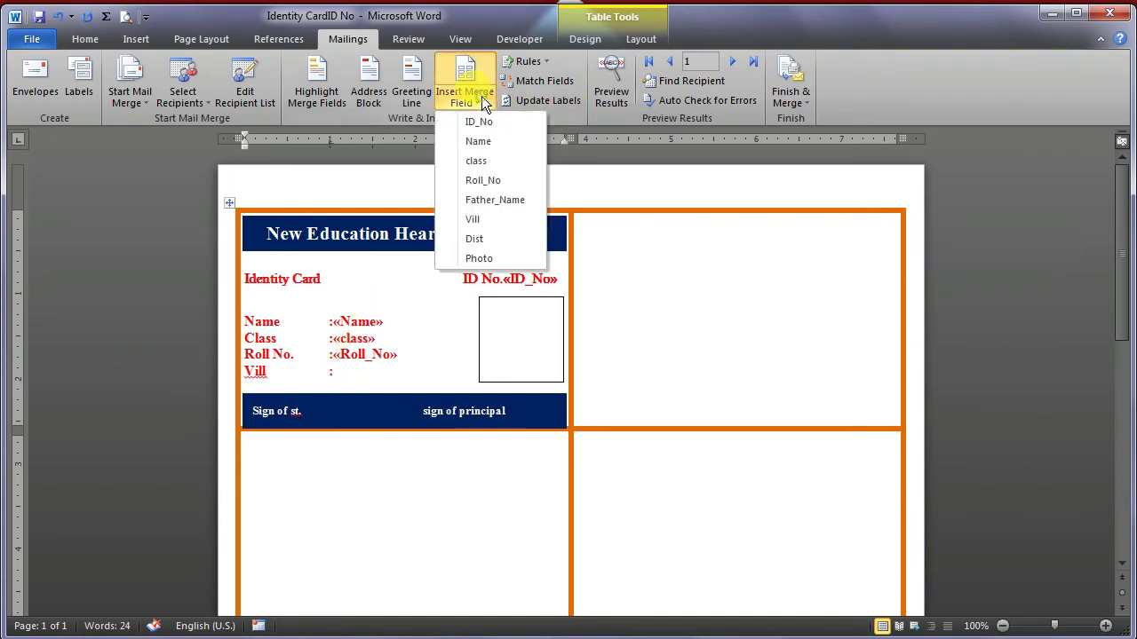
{"action": "left_click", "coordinate": [475, 220]}
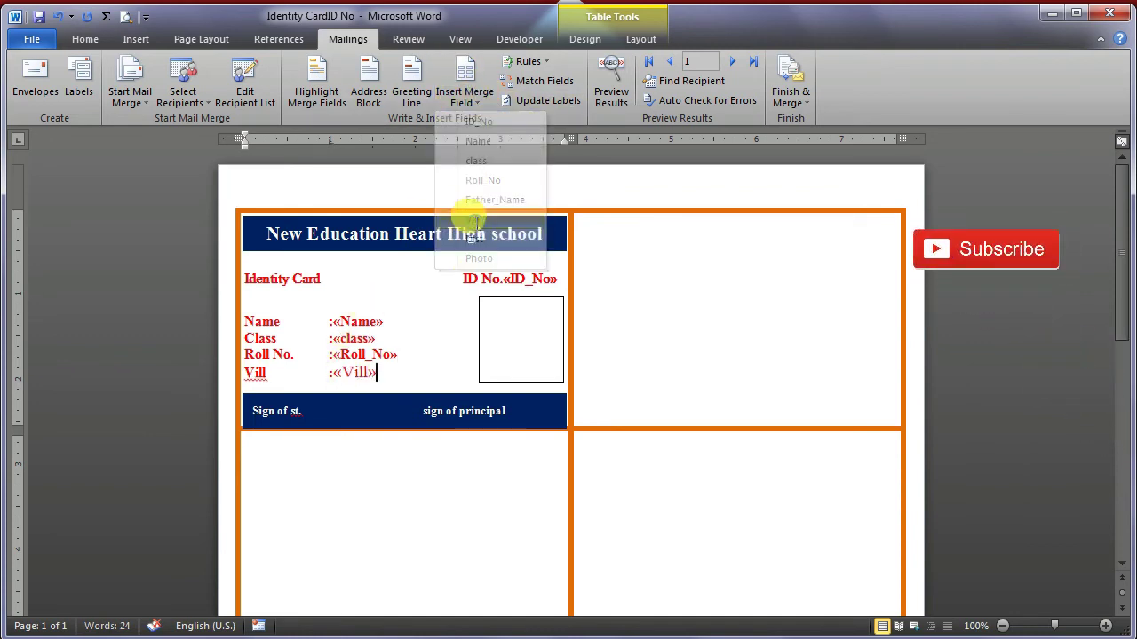
{"action": "left_click", "coordinate": [516, 314]}
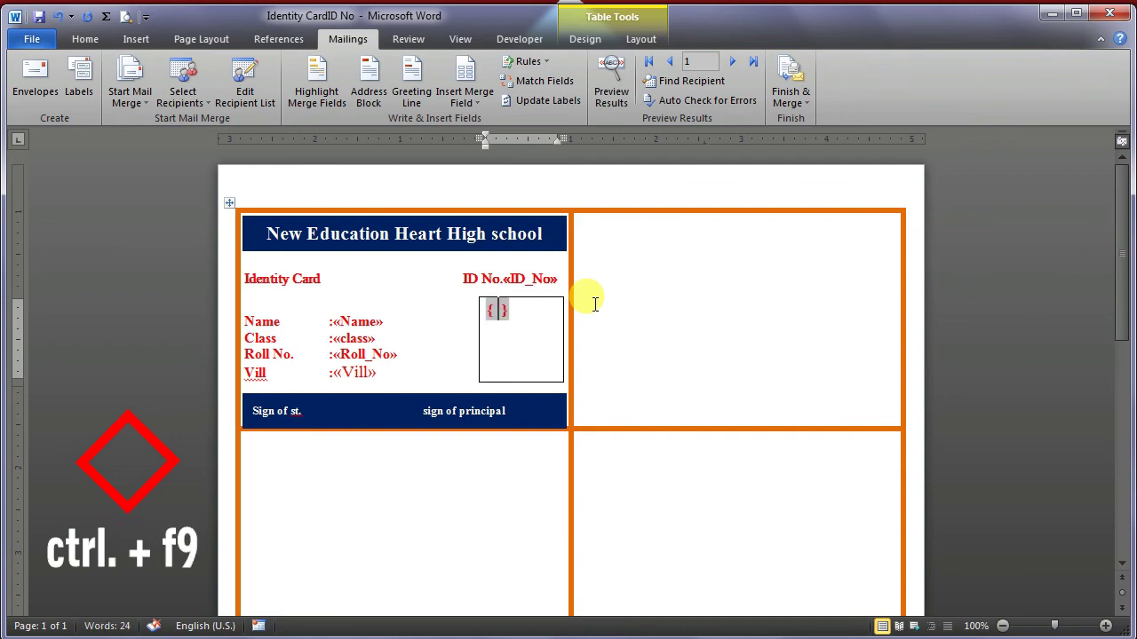
Build an includepicture field in the photo box that uses the Photo merge field.
{"action": "type", "text": "incl"}
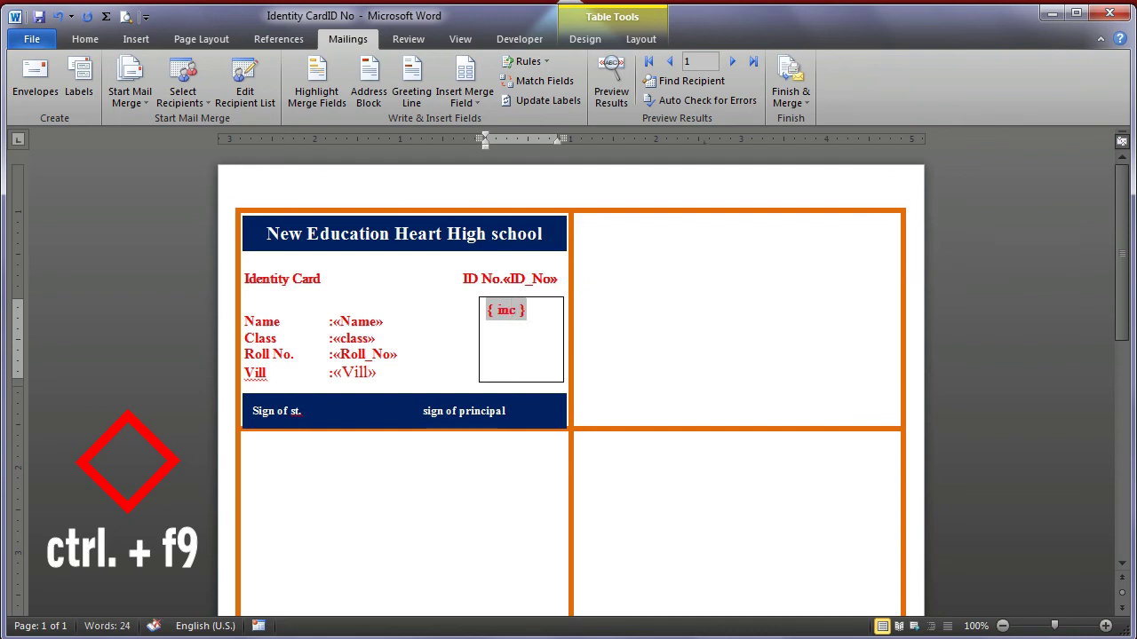
{"action": "type", "text": "udep"}
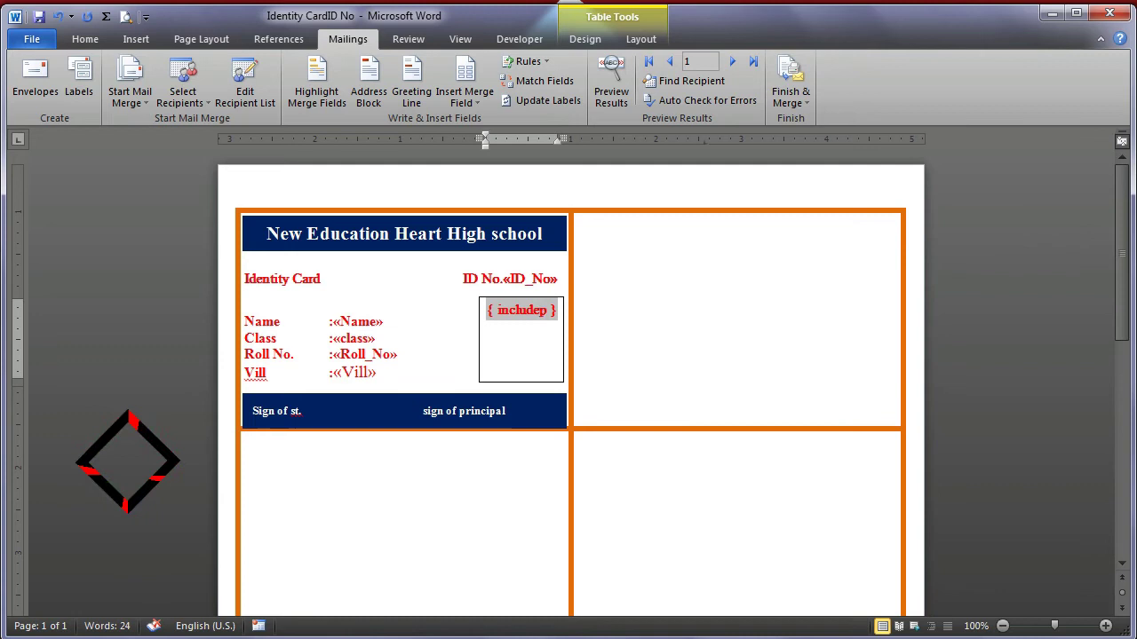
{"action": "type", "text": "ic"}
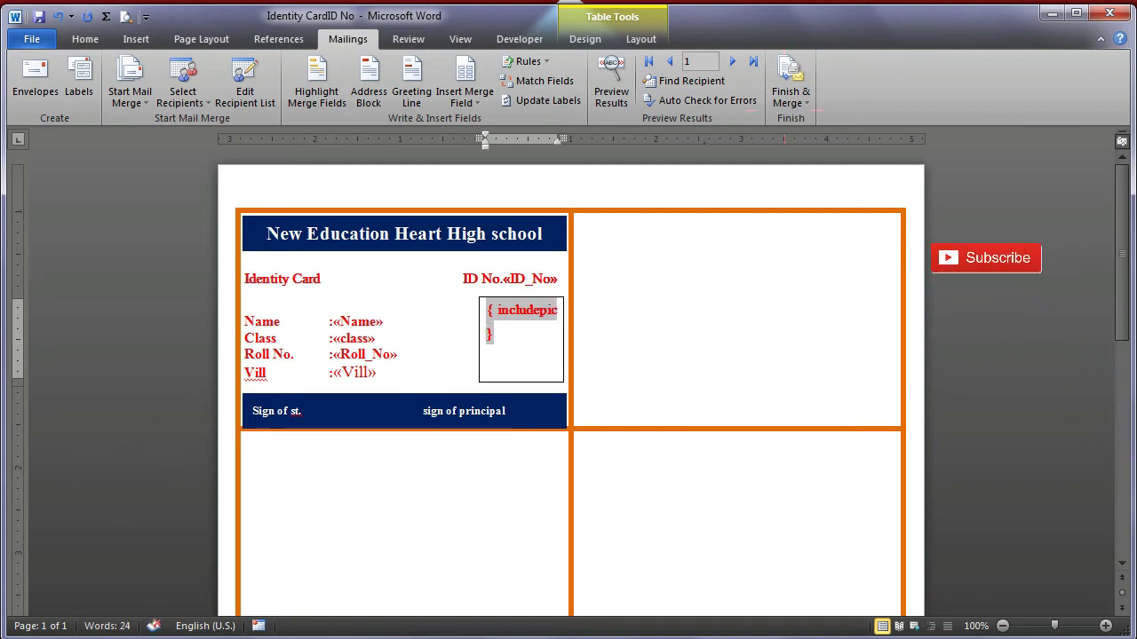
{"action": "type", "text": "tu"}
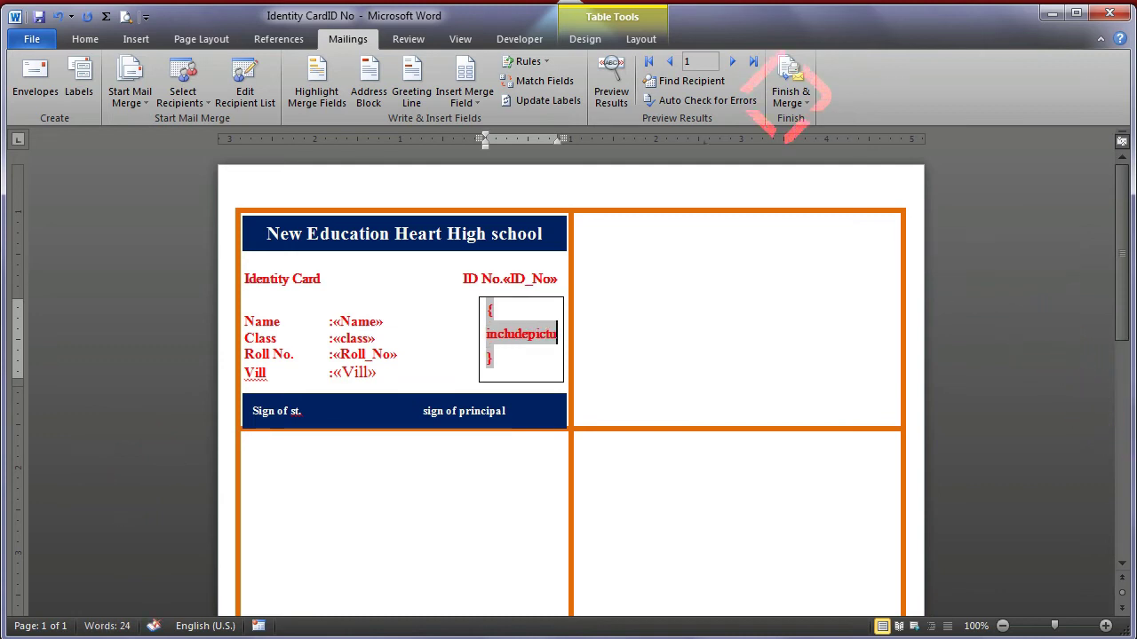
{"action": "type", "text": "re"}
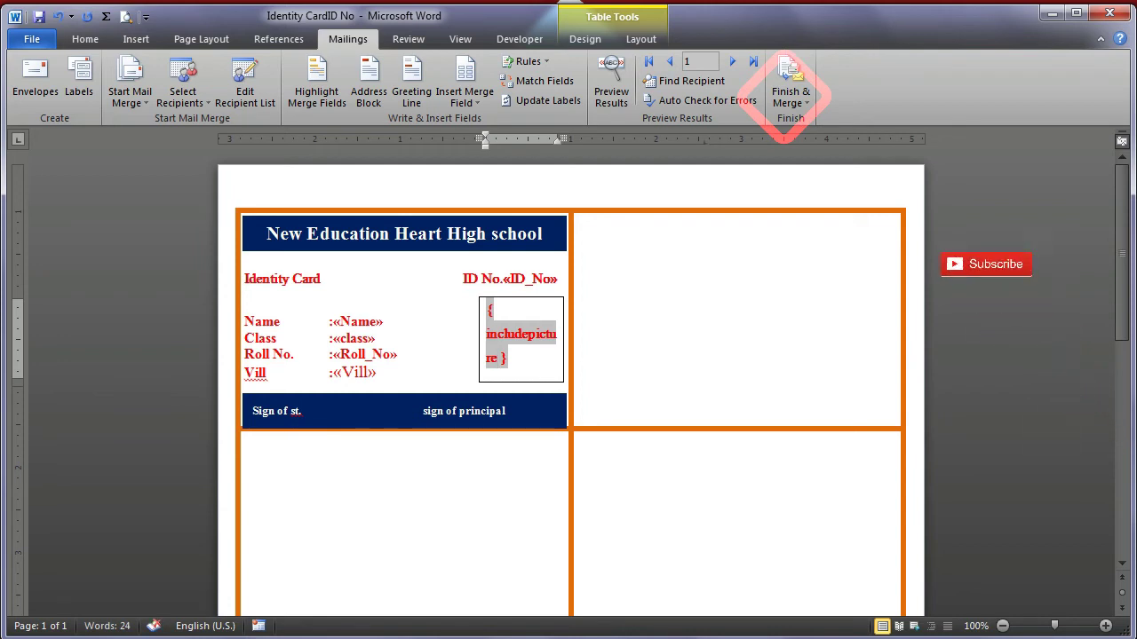
{"action": "type", "text": " \""}
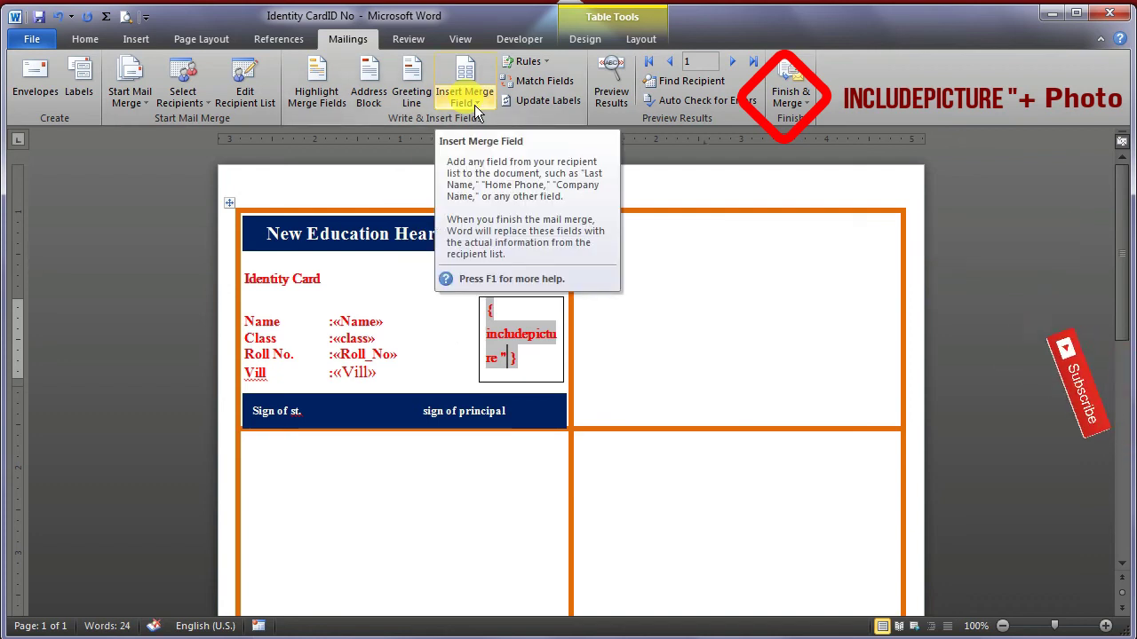
{"action": "left_click", "coordinate": [478, 105]}
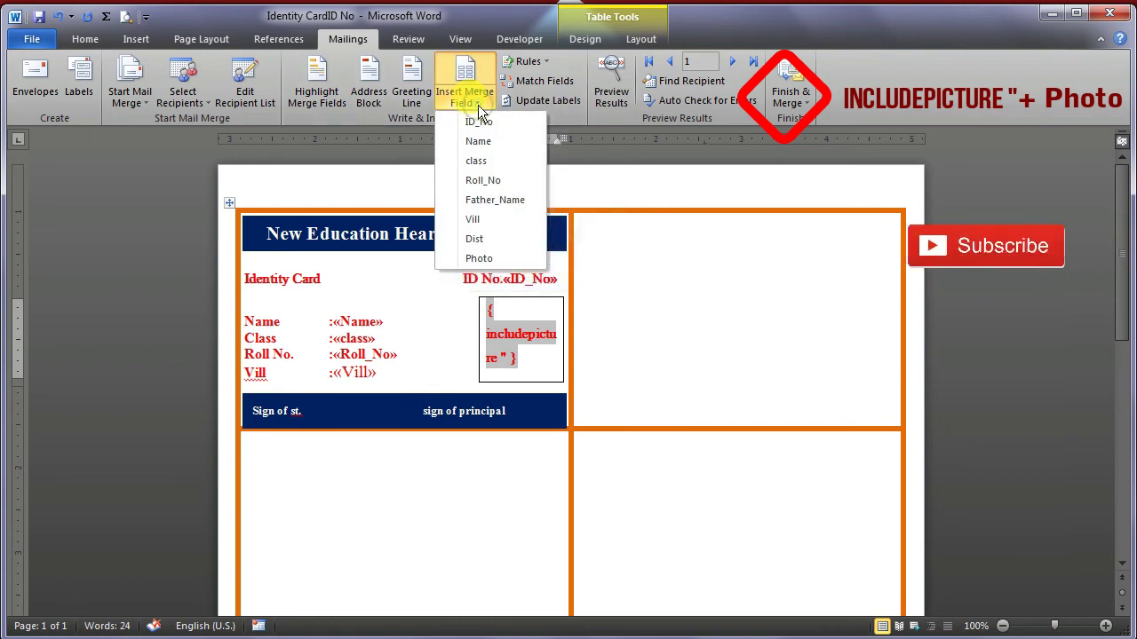
{"action": "left_click", "coordinate": [478, 258]}
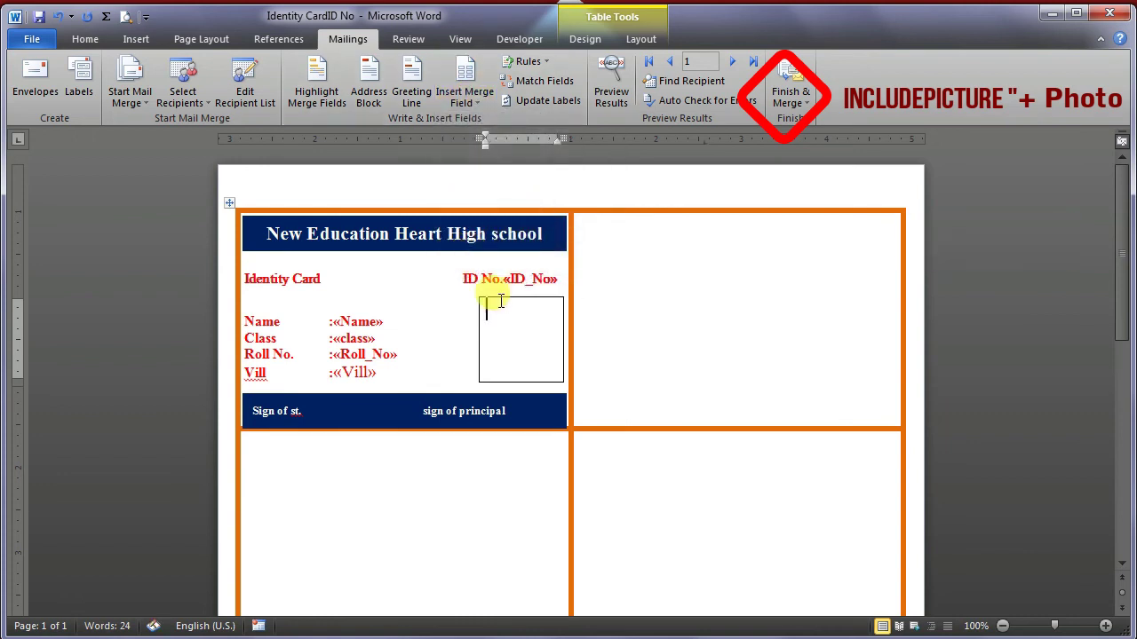
Update all labels and merge every student record into a new editable document.
{"action": "left_click", "coordinate": [565, 102]}
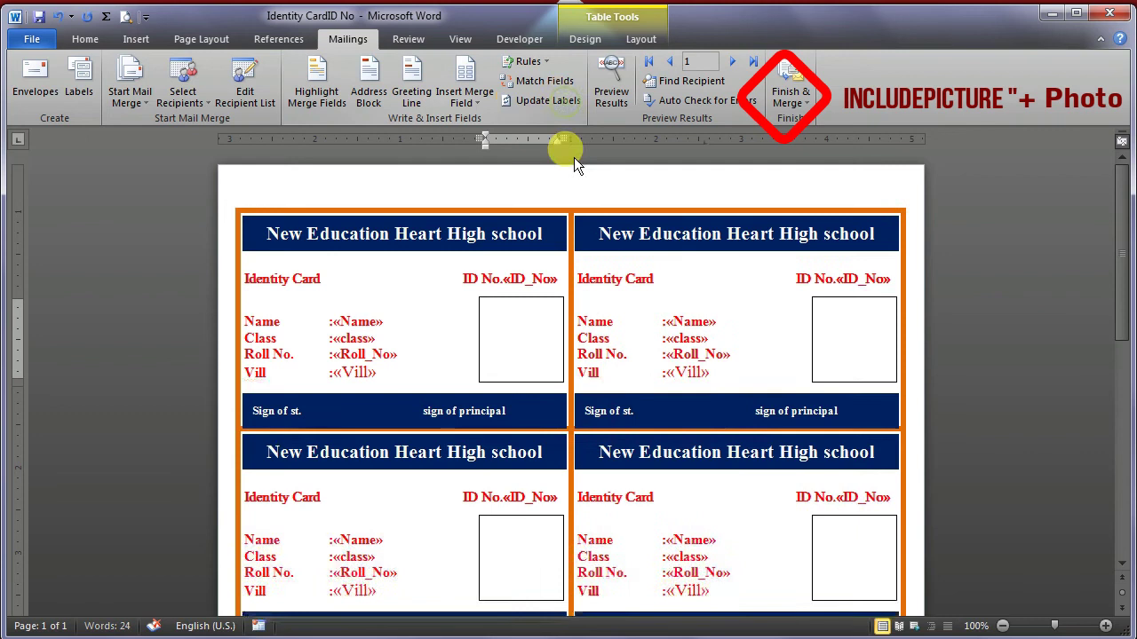
{"action": "left_click", "coordinate": [799, 99]}
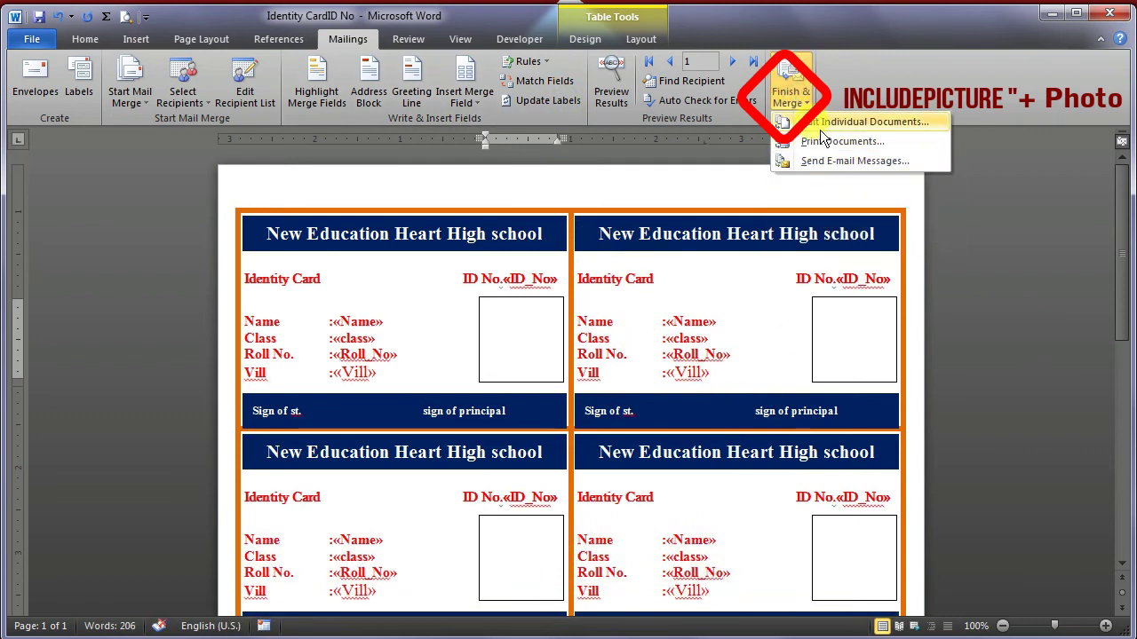
{"action": "left_click", "coordinate": [820, 121]}
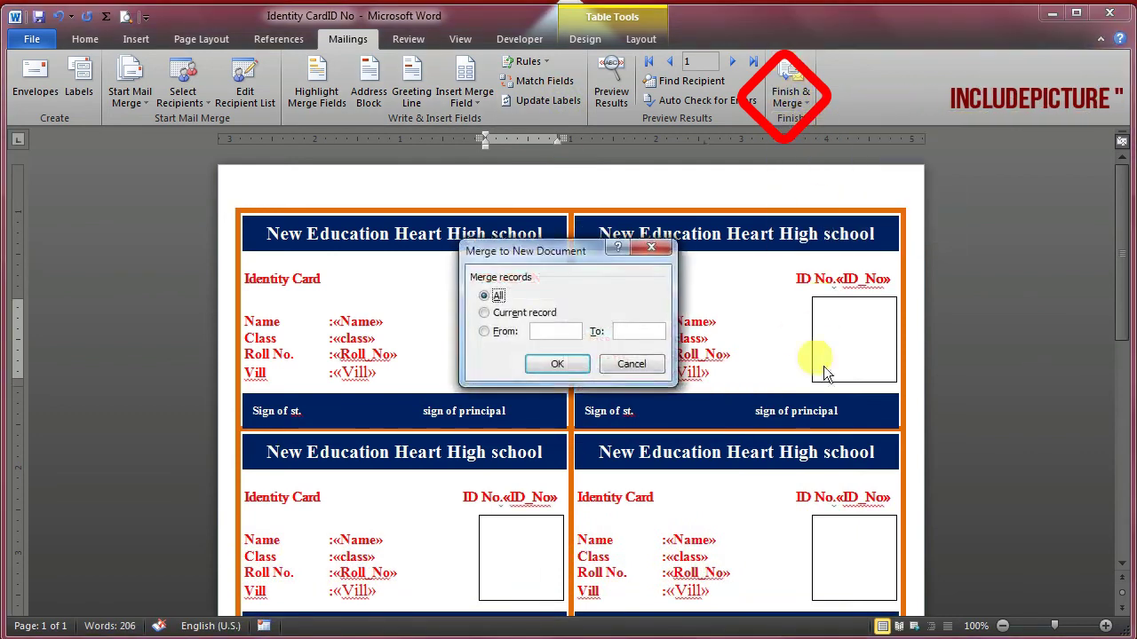
{"action": "left_click", "coordinate": [571, 366]}
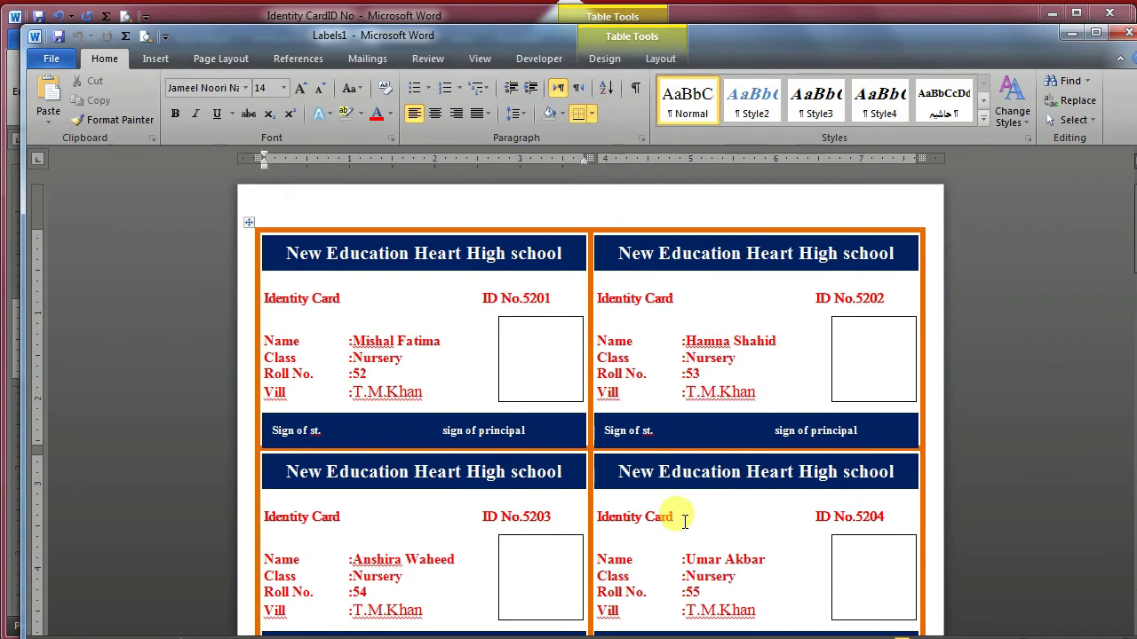
Review the merged cards and select card 5201's photo box.
{"action": "scroll", "coordinate": [736, 482], "scroll_direction": "down", "scroll_amount": 3}
{"action": "scroll", "coordinate": [698, 477], "scroll_direction": "down", "scroll_amount": 5}
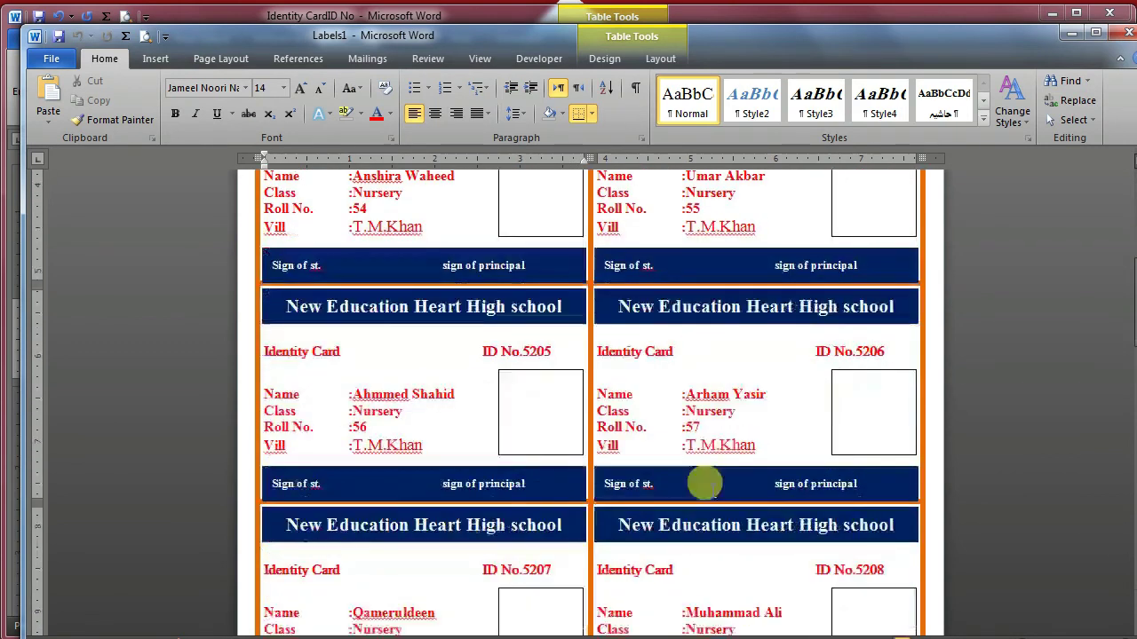
{"action": "scroll", "coordinate": [692, 489], "scroll_direction": "down", "scroll_amount": 5}
{"action": "scroll", "coordinate": [692, 497], "scroll_direction": "down", "scroll_amount": 6}
{"action": "scroll", "coordinate": [680, 494], "scroll_direction": "down", "scroll_amount": 4}
{"action": "scroll", "coordinate": [665, 507], "scroll_direction": "down", "scroll_amount": 8}
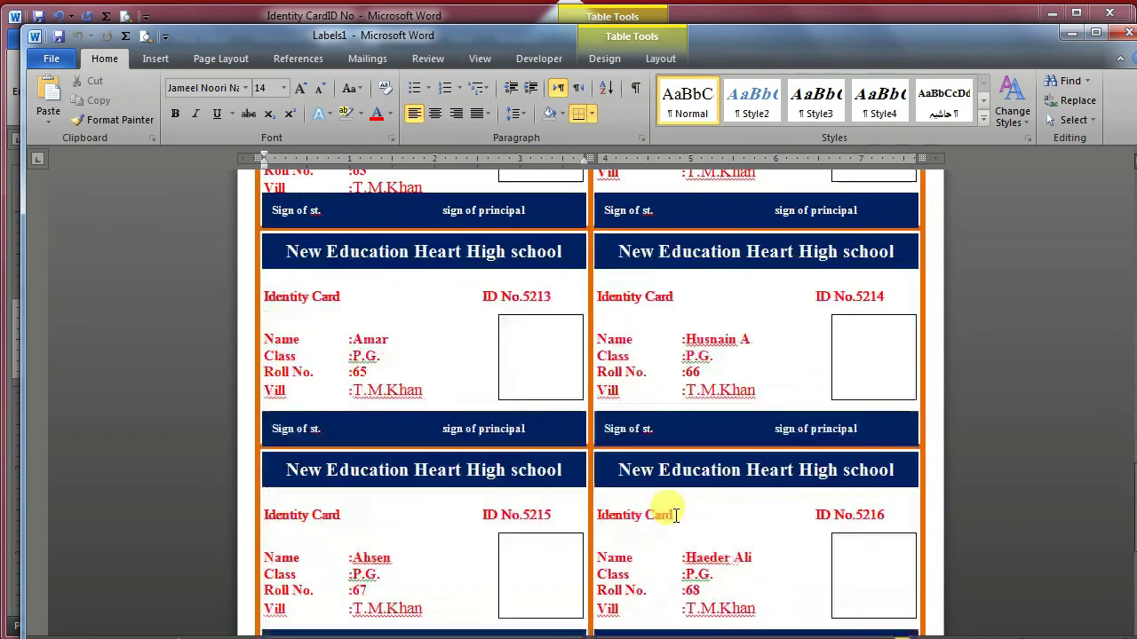
{"action": "scroll", "coordinate": [665, 510], "scroll_direction": "down", "scroll_amount": 3}
{"action": "scroll", "coordinate": [662, 500], "scroll_direction": "up", "scroll_amount": 6}
{"action": "scroll", "coordinate": [661, 500], "scroll_direction": "up", "scroll_amount": 8}
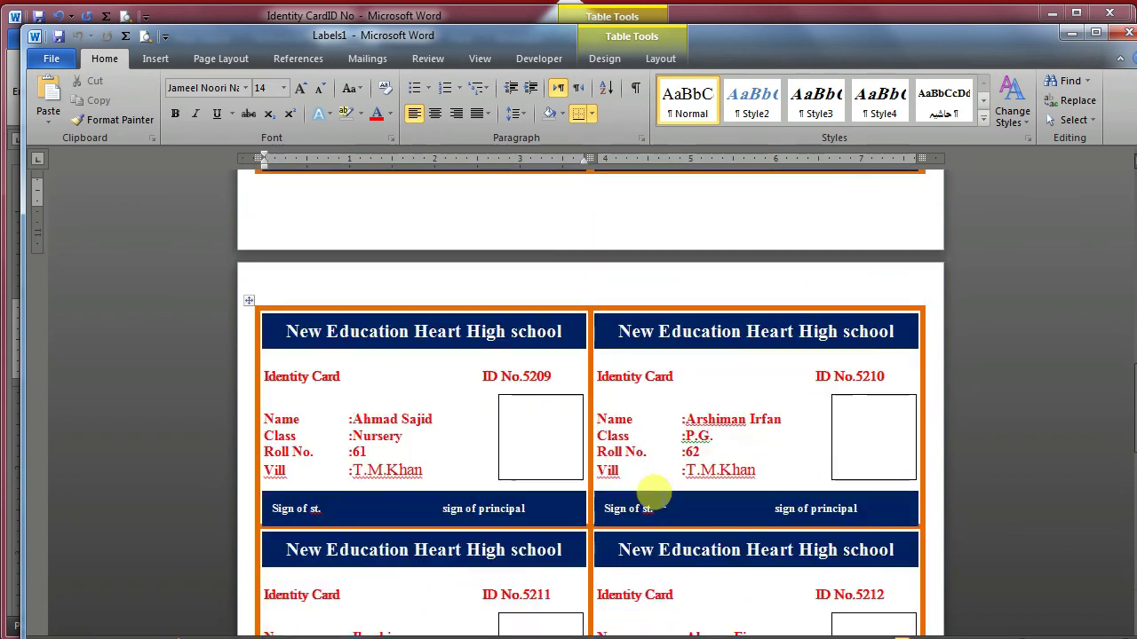
{"action": "scroll", "coordinate": [662, 500], "scroll_direction": "up", "scroll_amount": 8}
{"action": "scroll", "coordinate": [662, 499], "scroll_direction": "up", "scroll_amount": 7}
{"action": "scroll", "coordinate": [661, 500], "scroll_direction": "up", "scroll_amount": 6}
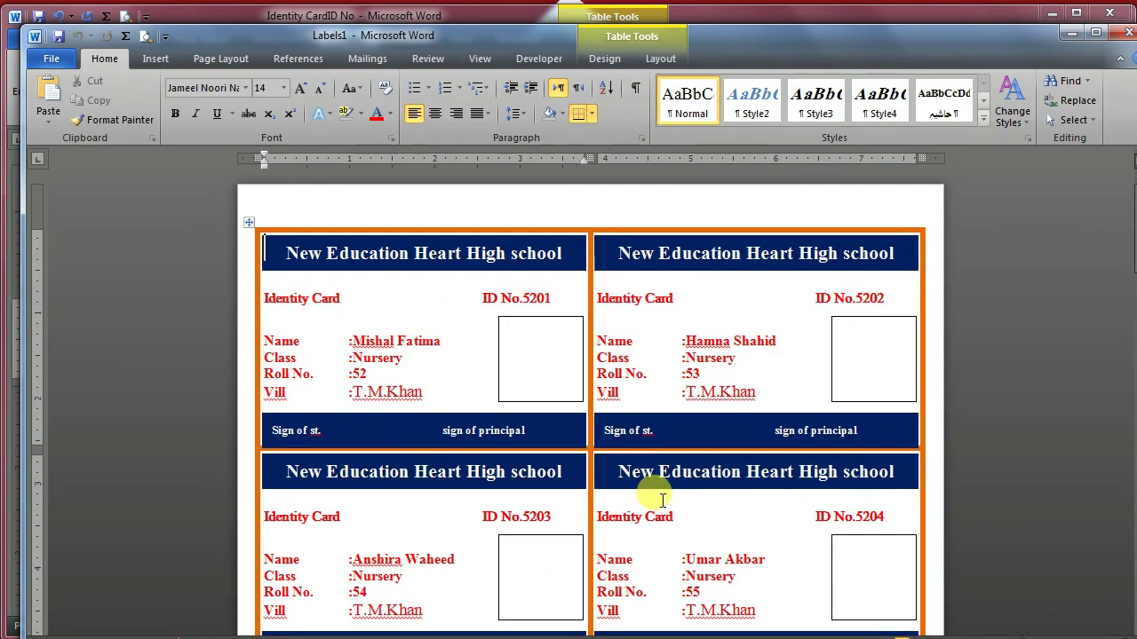
{"action": "left_click", "coordinate": [536, 339]}
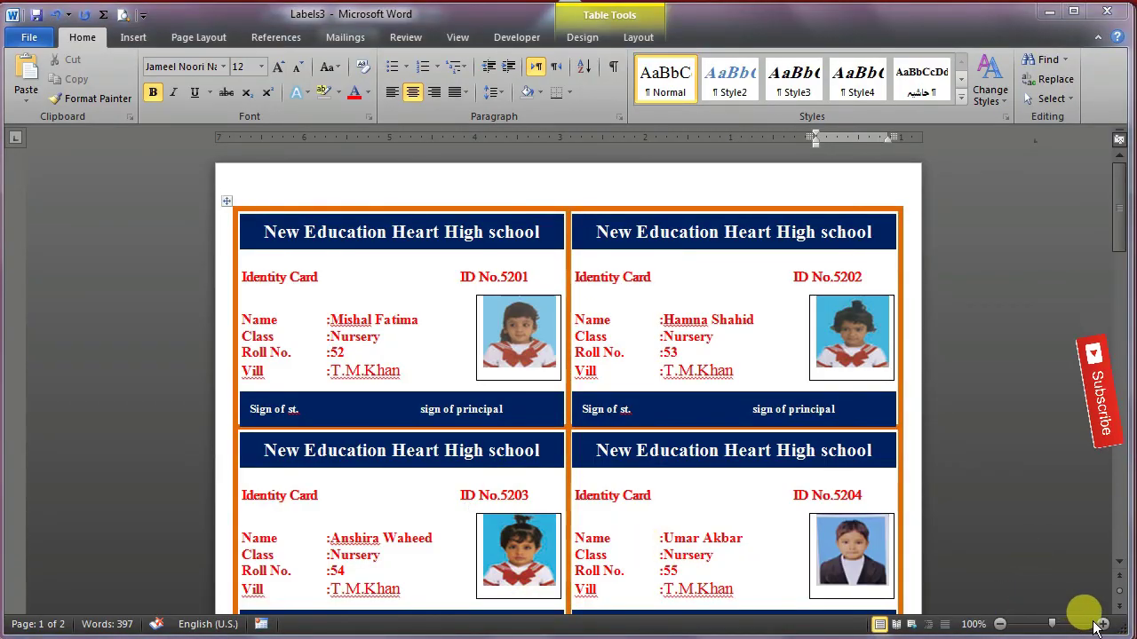
Zoom out to about 40% so both pages of 16 cards appear side by side.
{"action": "left_click", "coordinate": [999, 624]}
{"action": "left_click", "coordinate": [997, 624]}
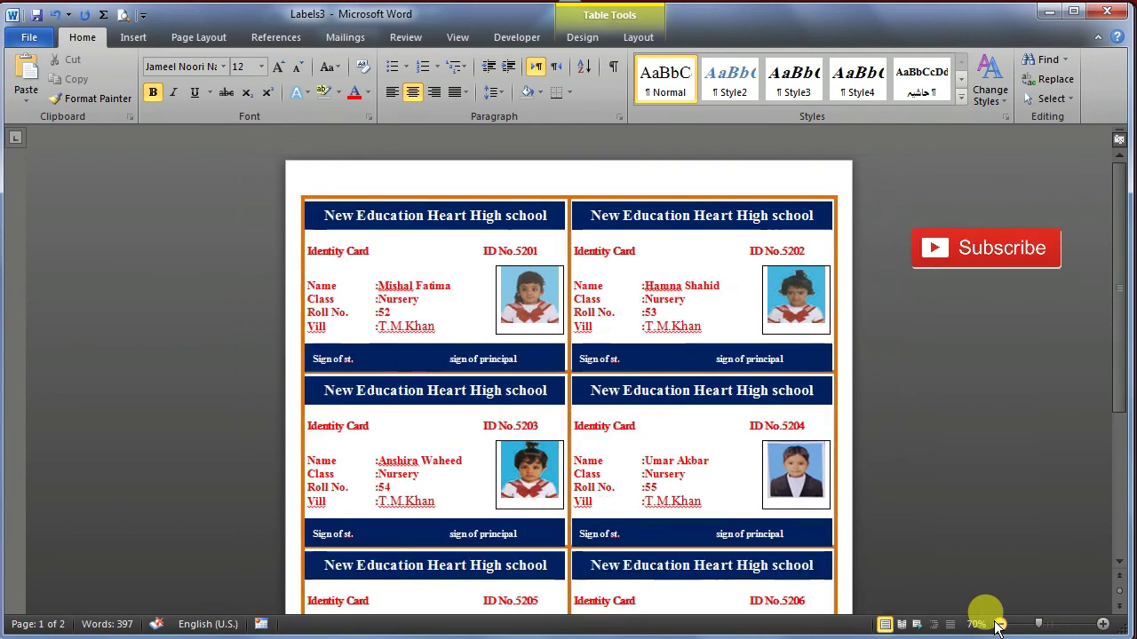
{"action": "left_click", "coordinate": [997, 625]}
{"action": "left_click", "coordinate": [997, 624]}
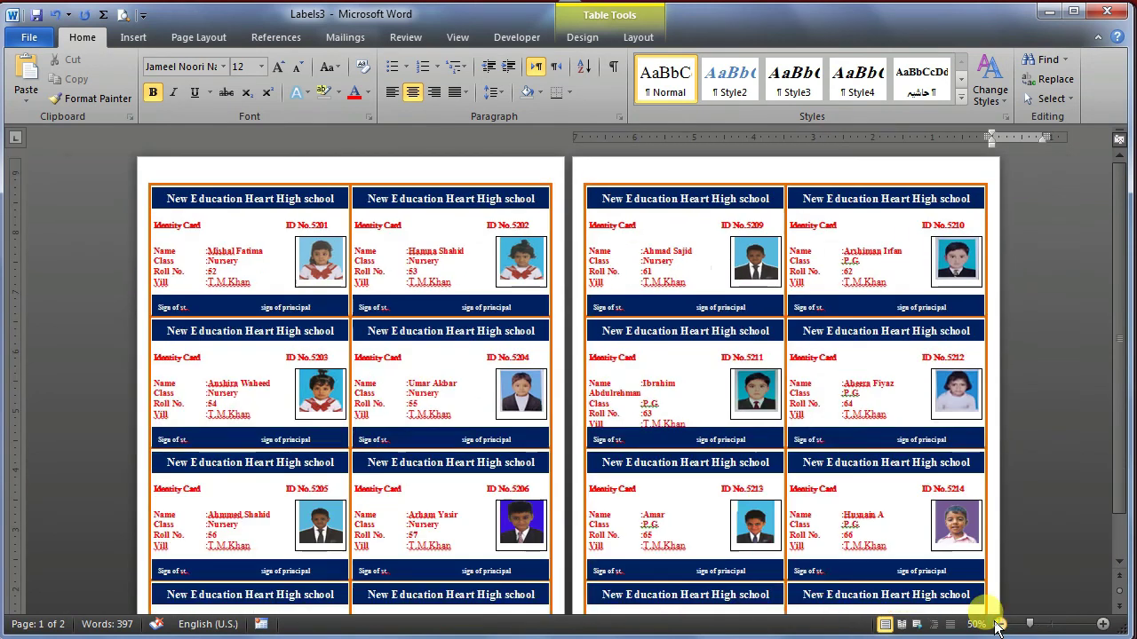
{"action": "left_click", "coordinate": [997, 624]}
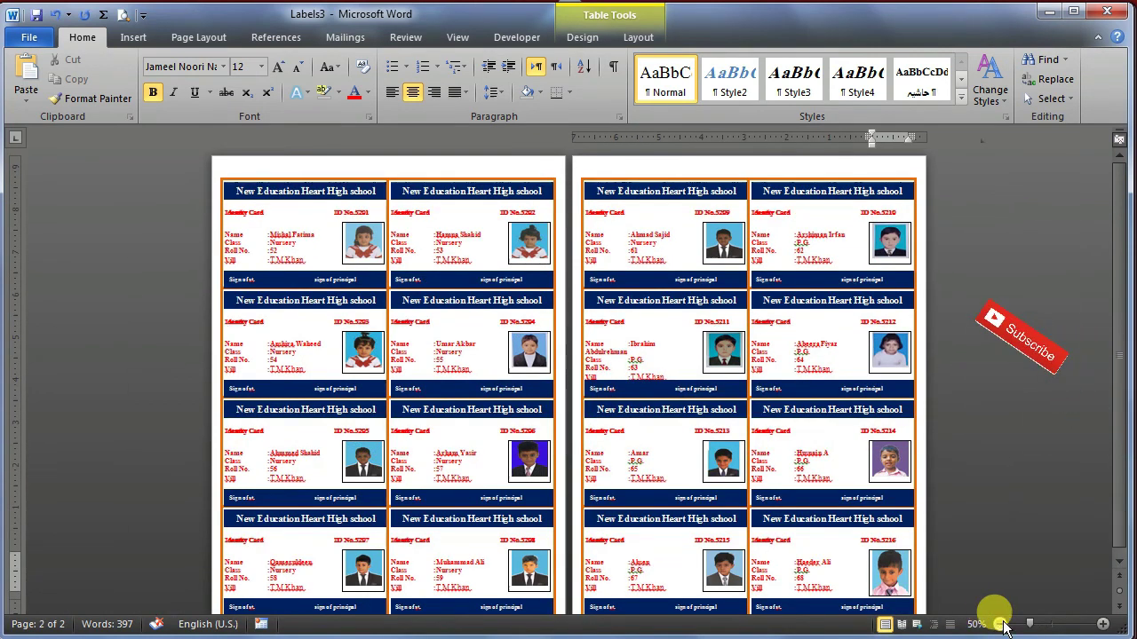
{"action": "left_click", "coordinate": [1000, 624]}
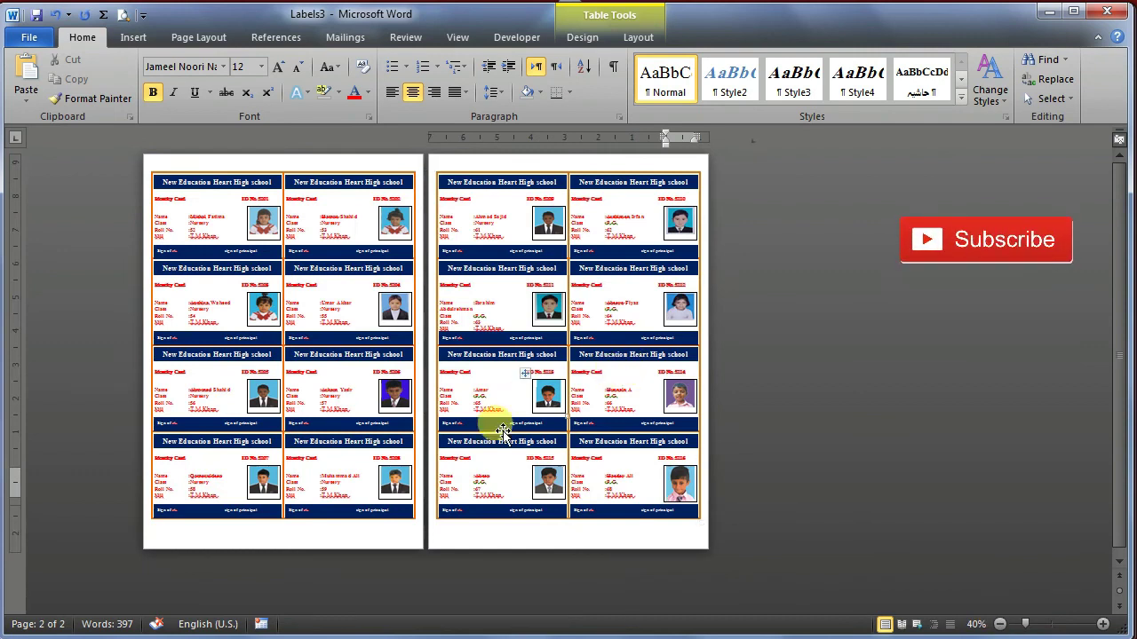